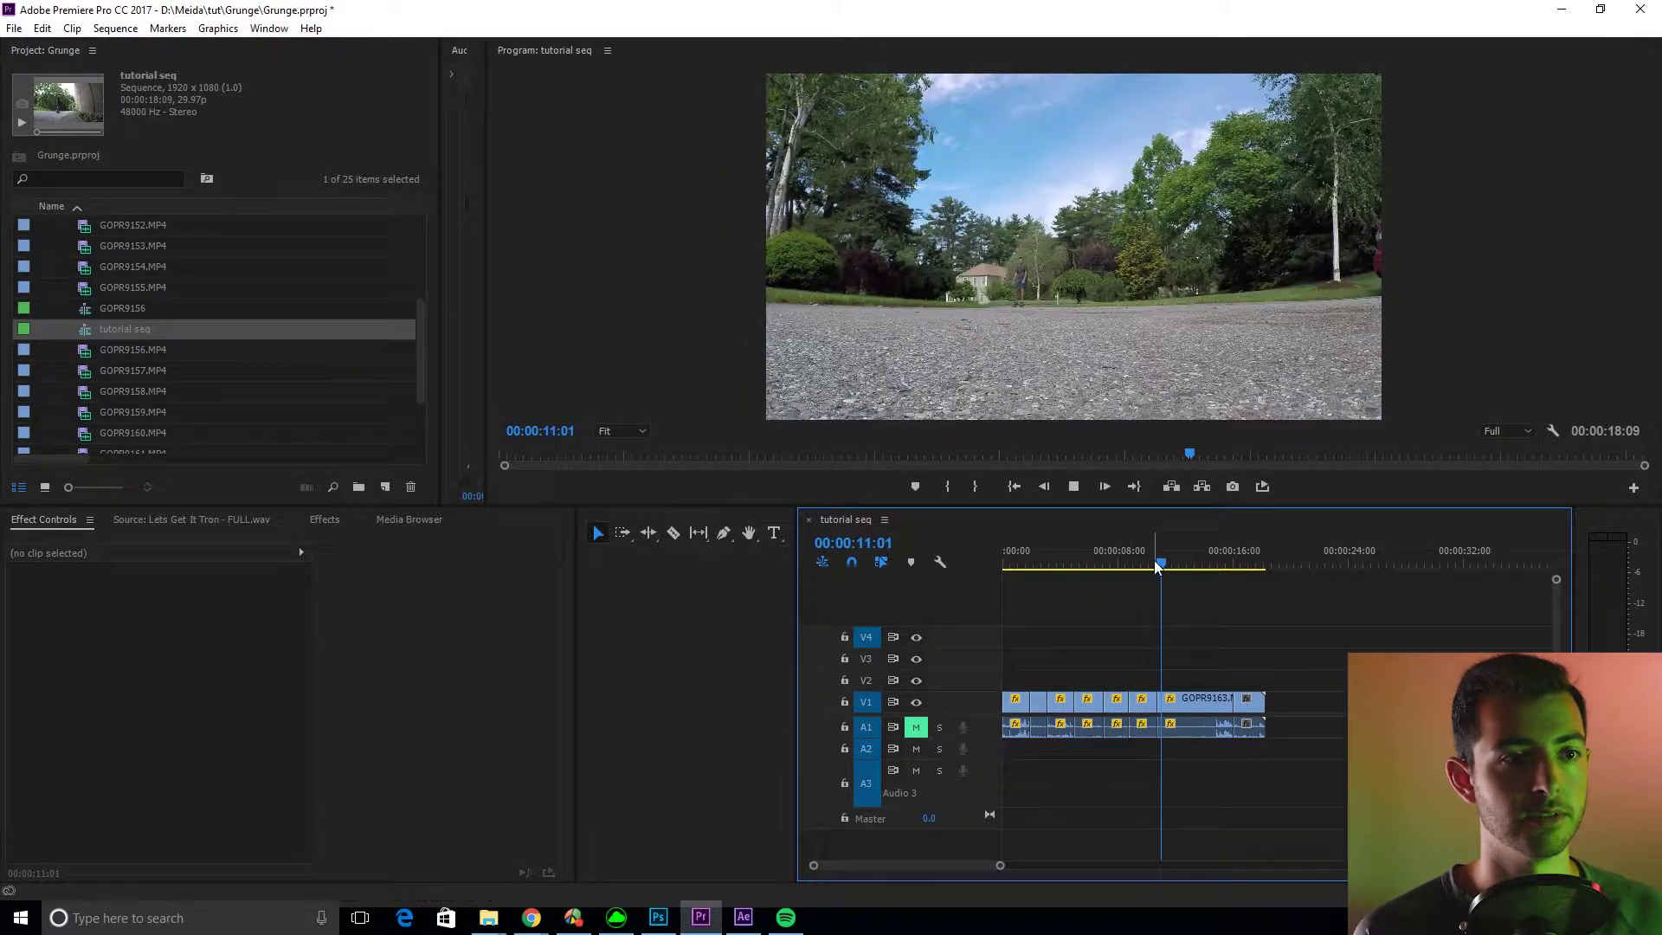
# Place P1070371.JPG from the free grunge textures bin on V2 at the sequence start and extend it over all the clips
pyautogui.press('space')
pyautogui.press('Home')
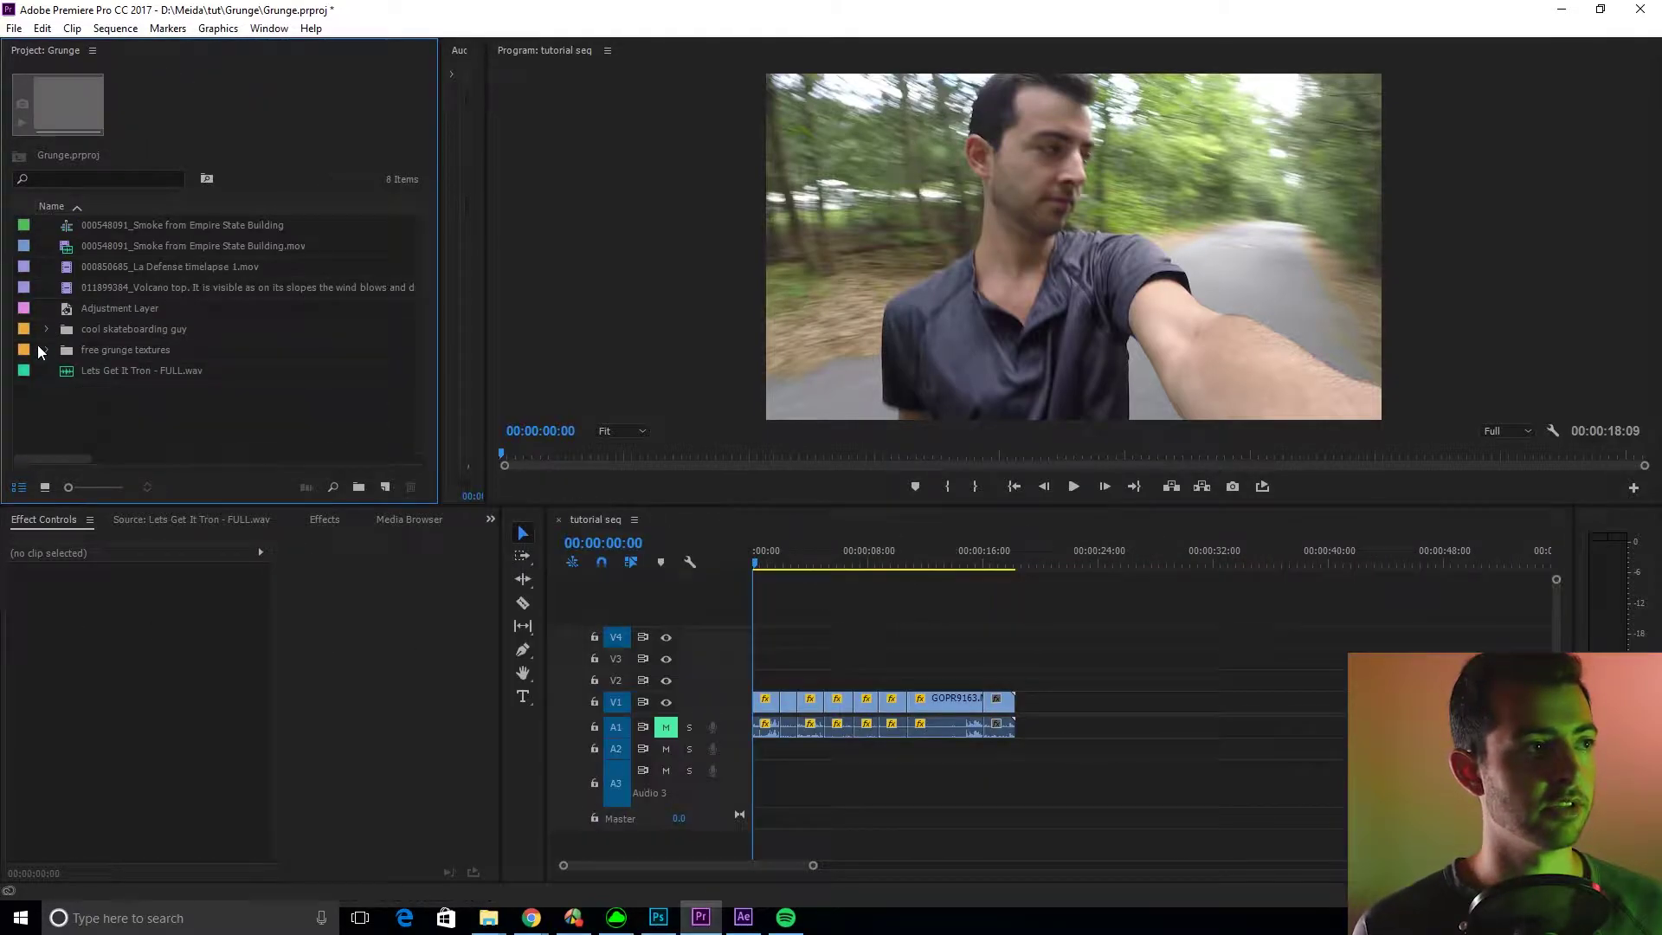
pyautogui.click(44, 349)
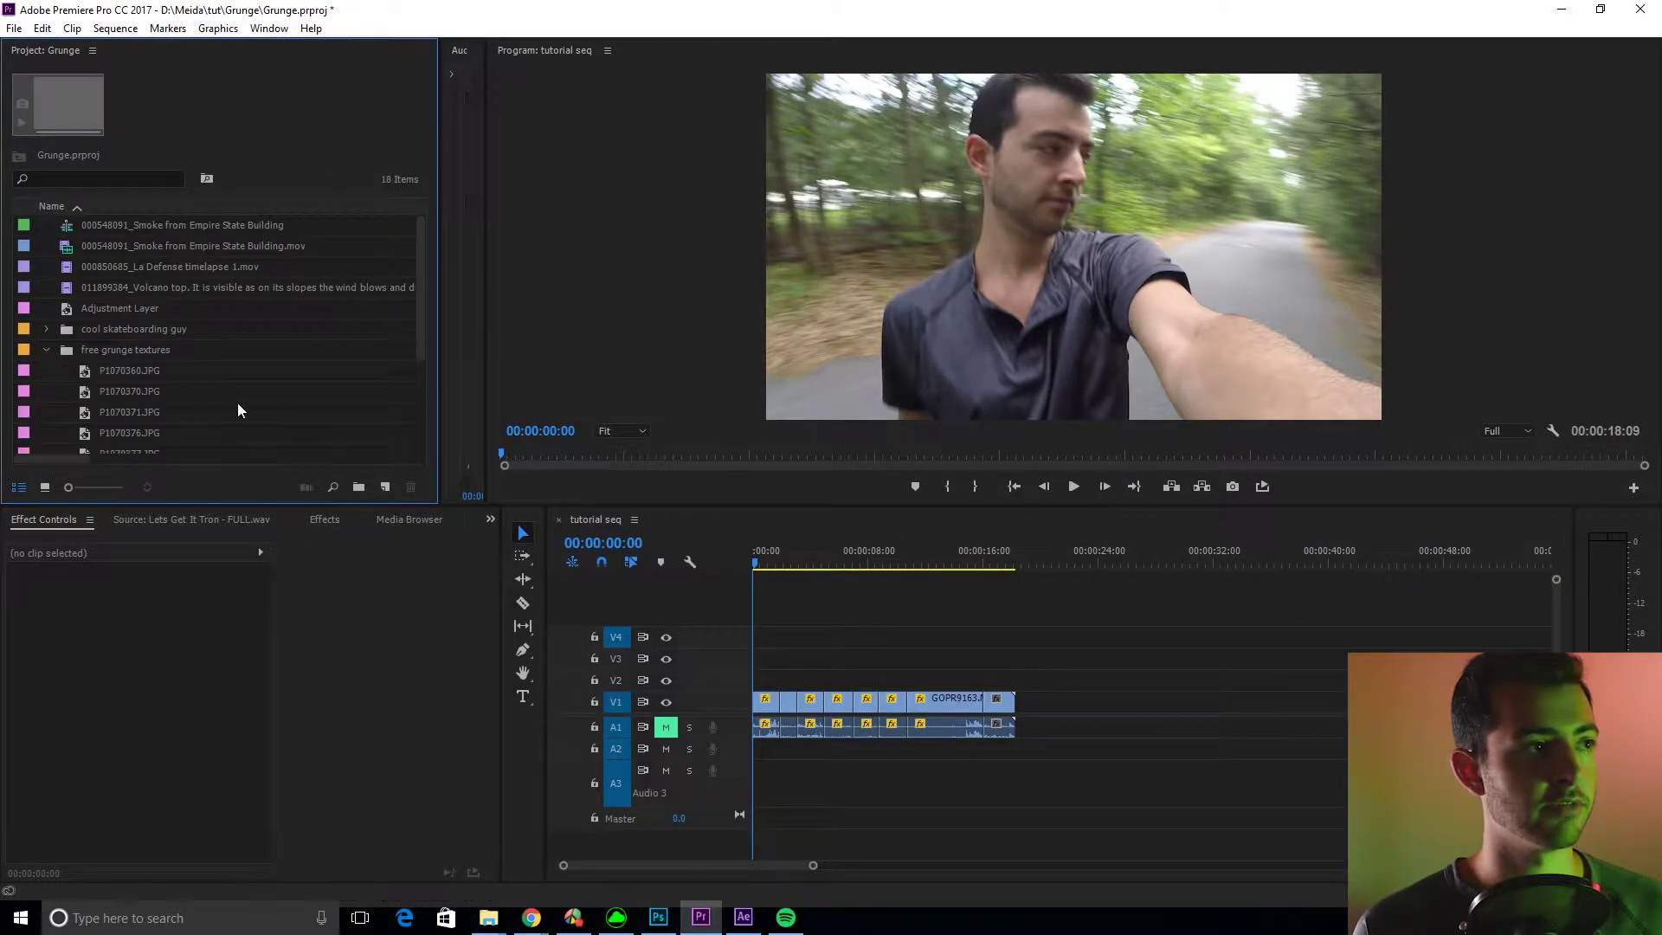
pyautogui.click(80, 371)
pyautogui.scroll(-3, 87, 379)
pyautogui.click(84, 267)
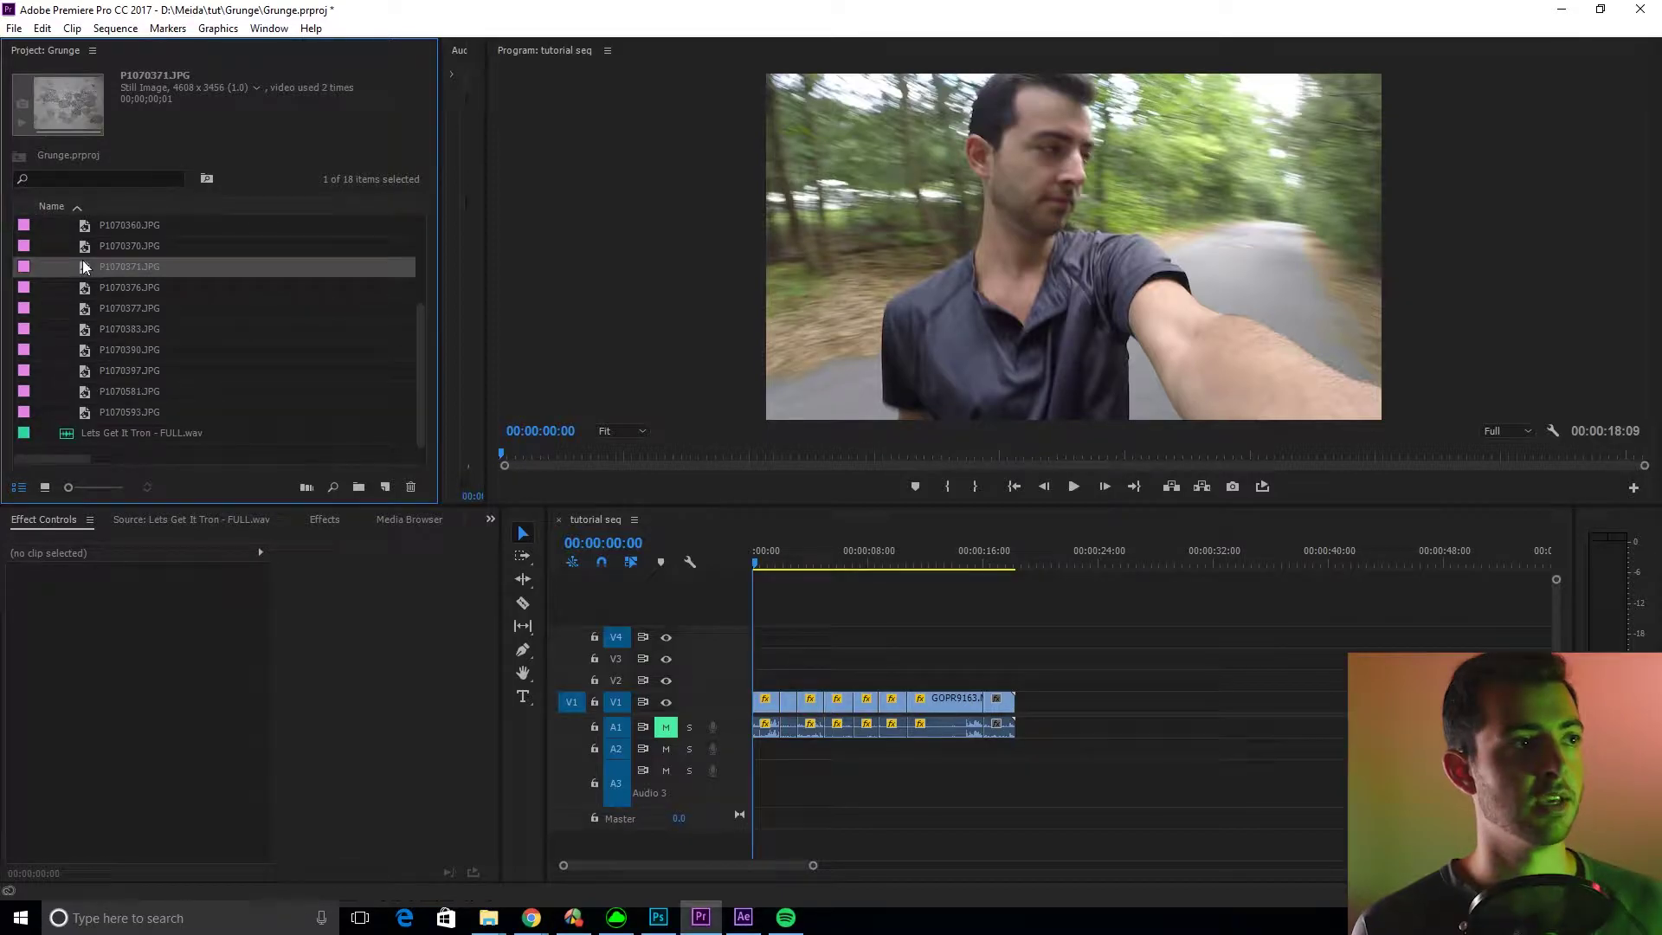
pyautogui.moveTo(465, 470); pyautogui.dragTo(758, 680)
pyautogui.moveTo(757, 681); pyautogui.dragTo(1014, 689)
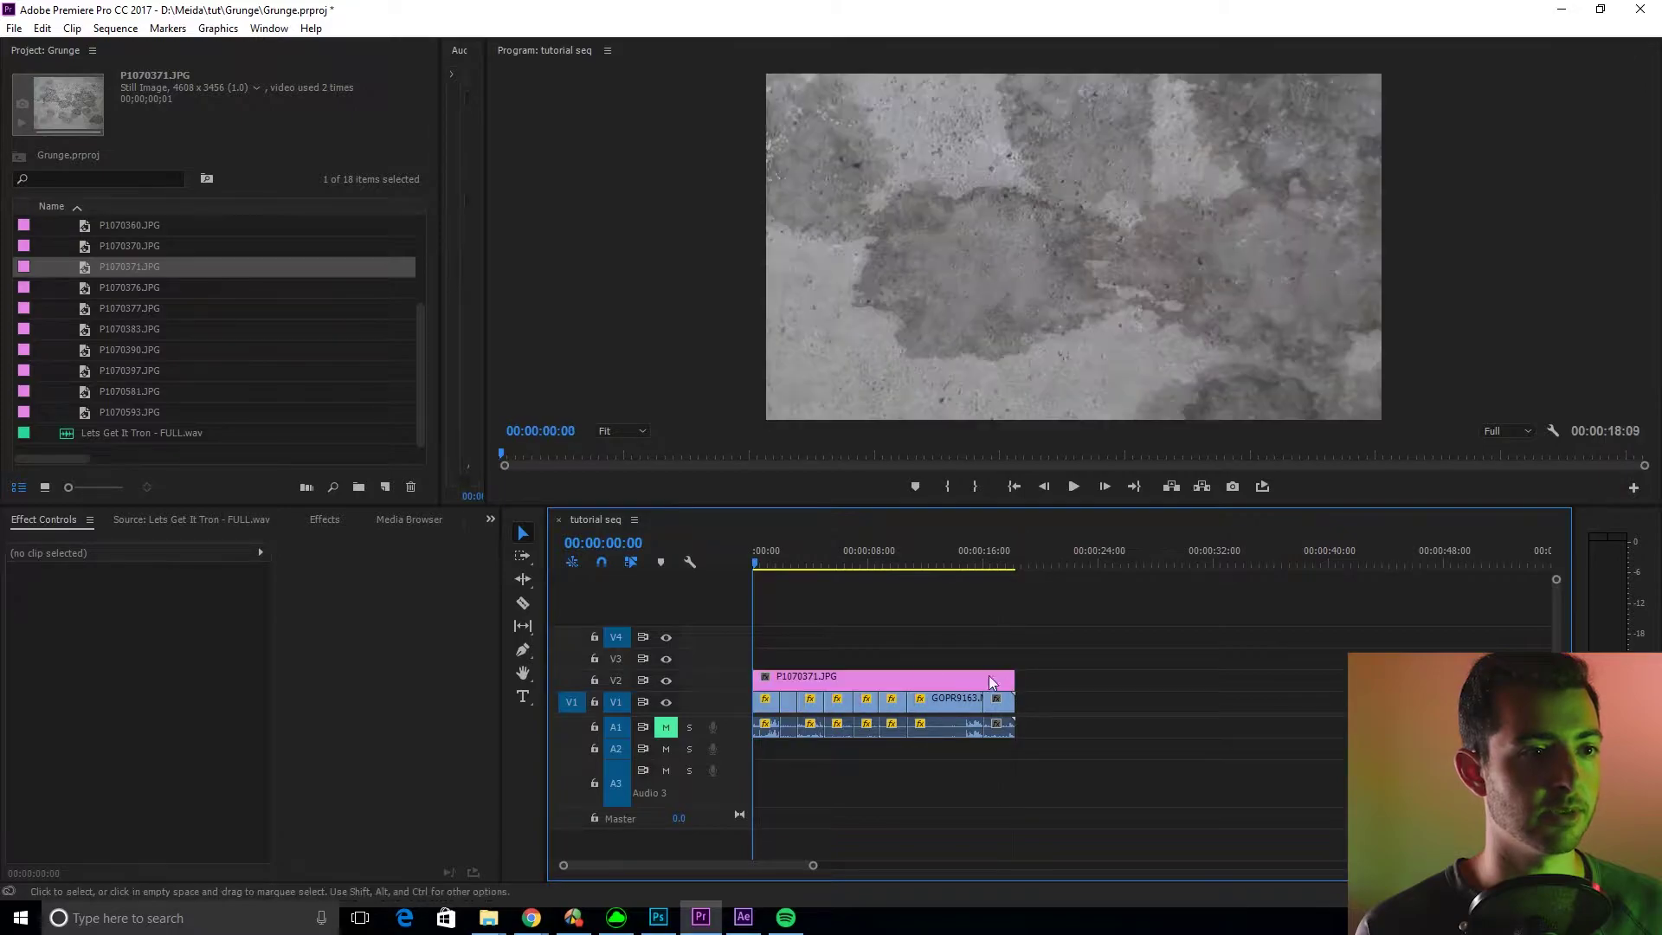
# Set the P1070371.JPG clip's scale to 700 and its blend mode to Hue
pyautogui.click(874, 684)
pyautogui.moveTo(151, 626); pyautogui.dragTo(433, 626)
pyautogui.click(151, 626)
pyautogui.write('700')
pyautogui.press('Return')
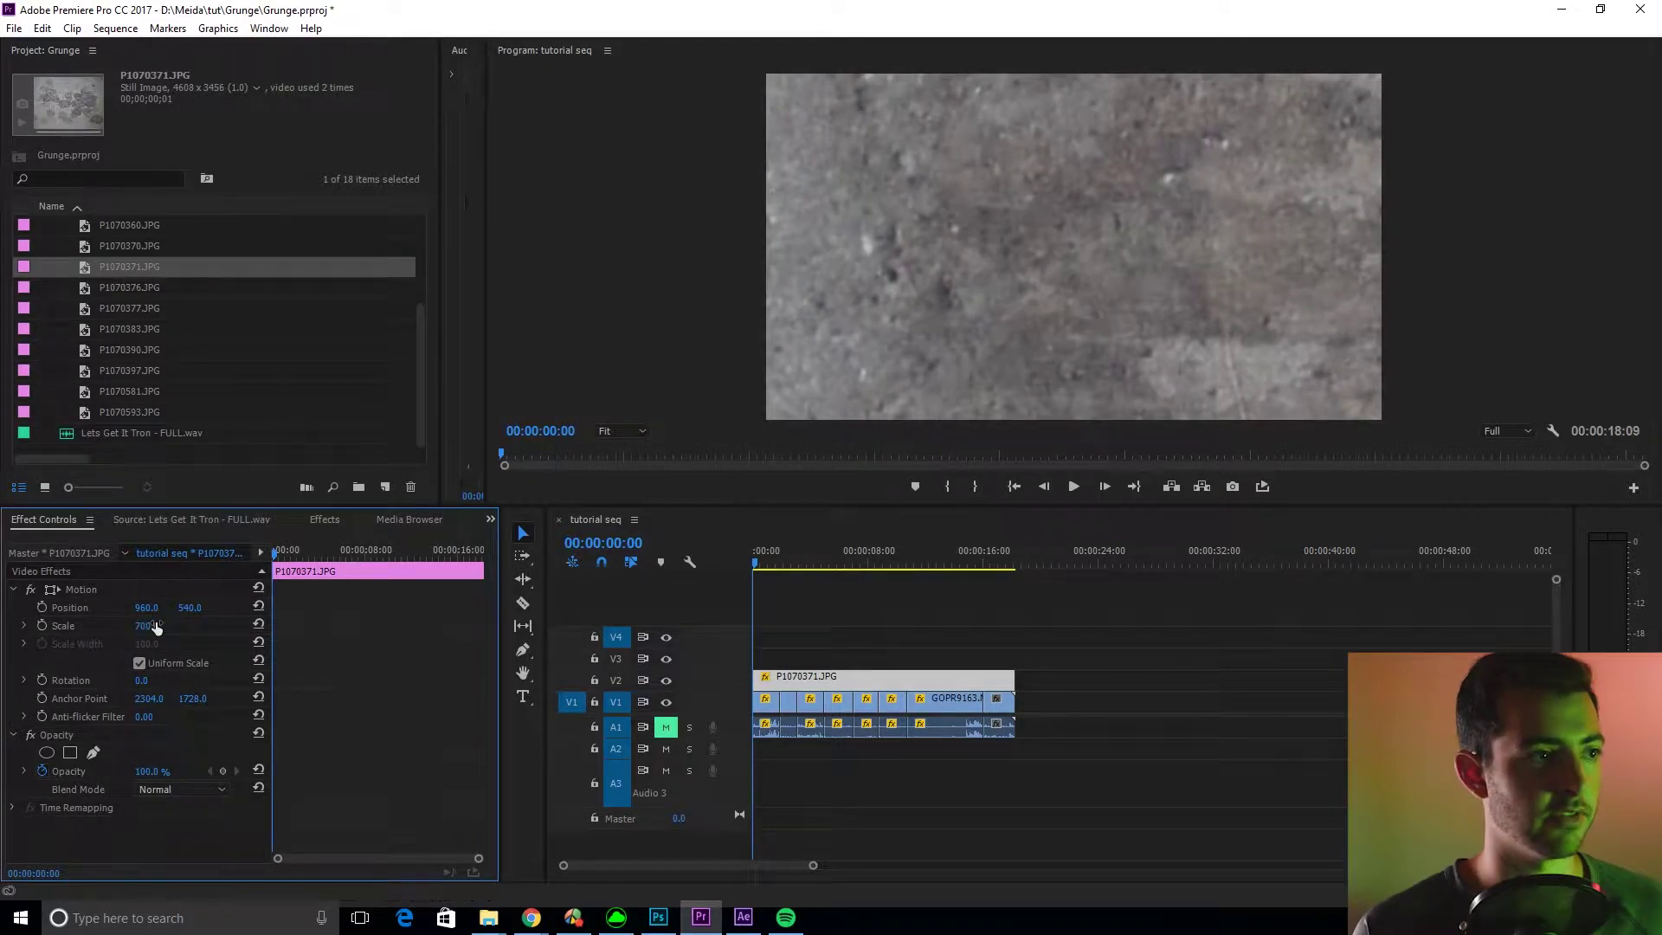
pyautogui.click(201, 782)
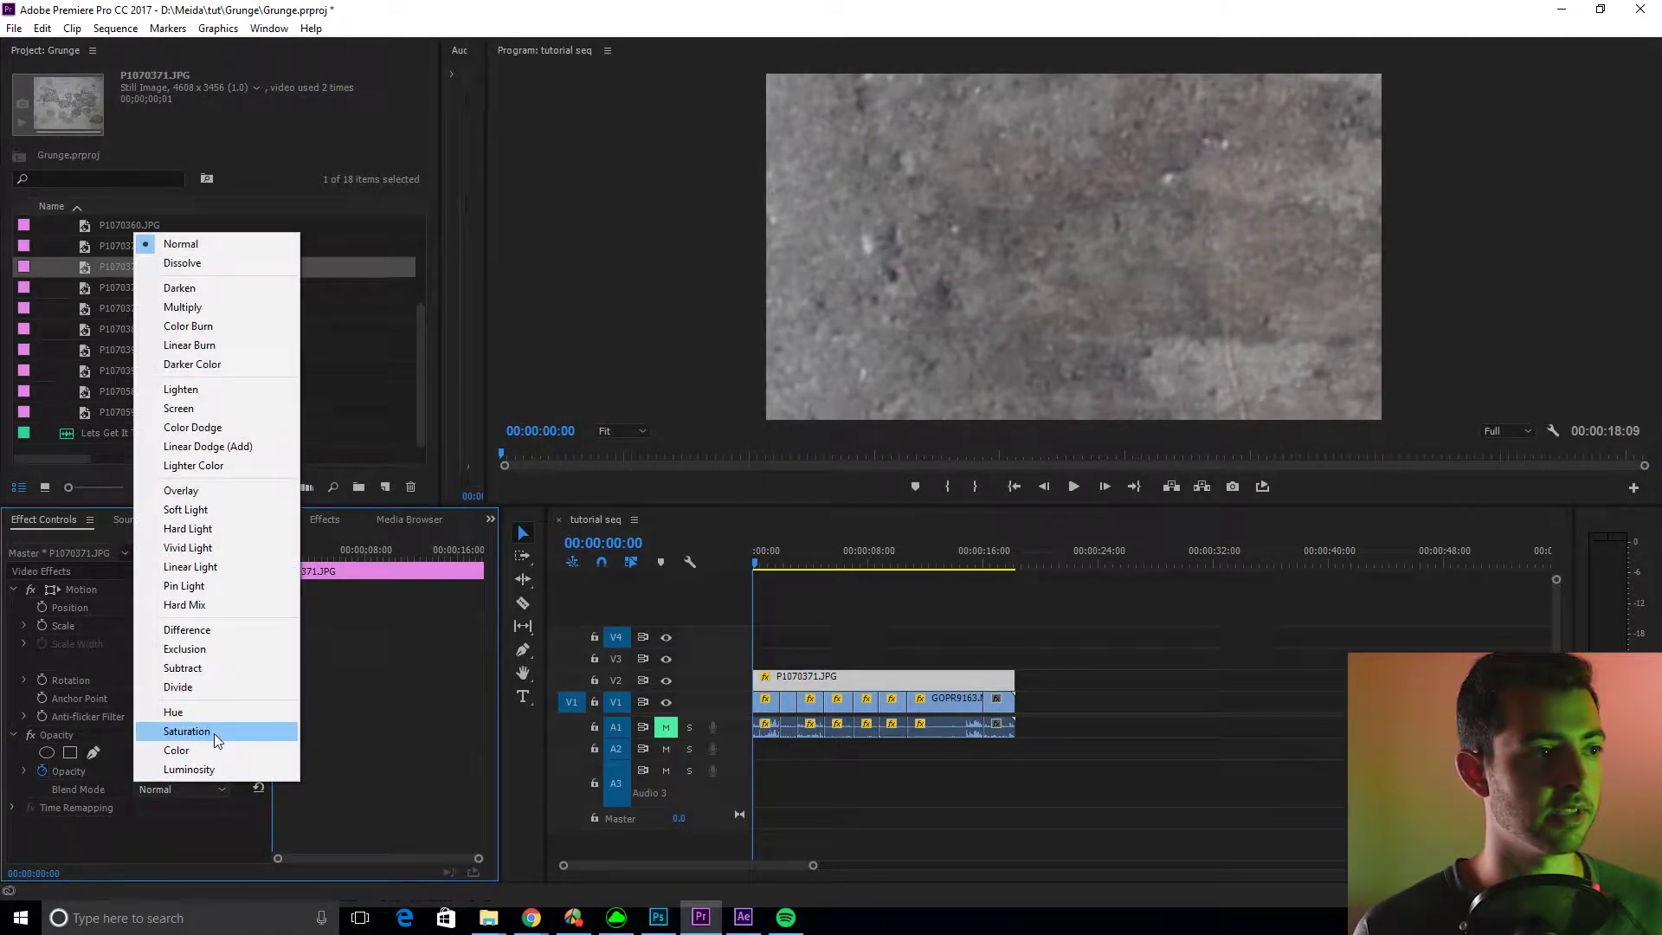
pyautogui.click(212, 710)
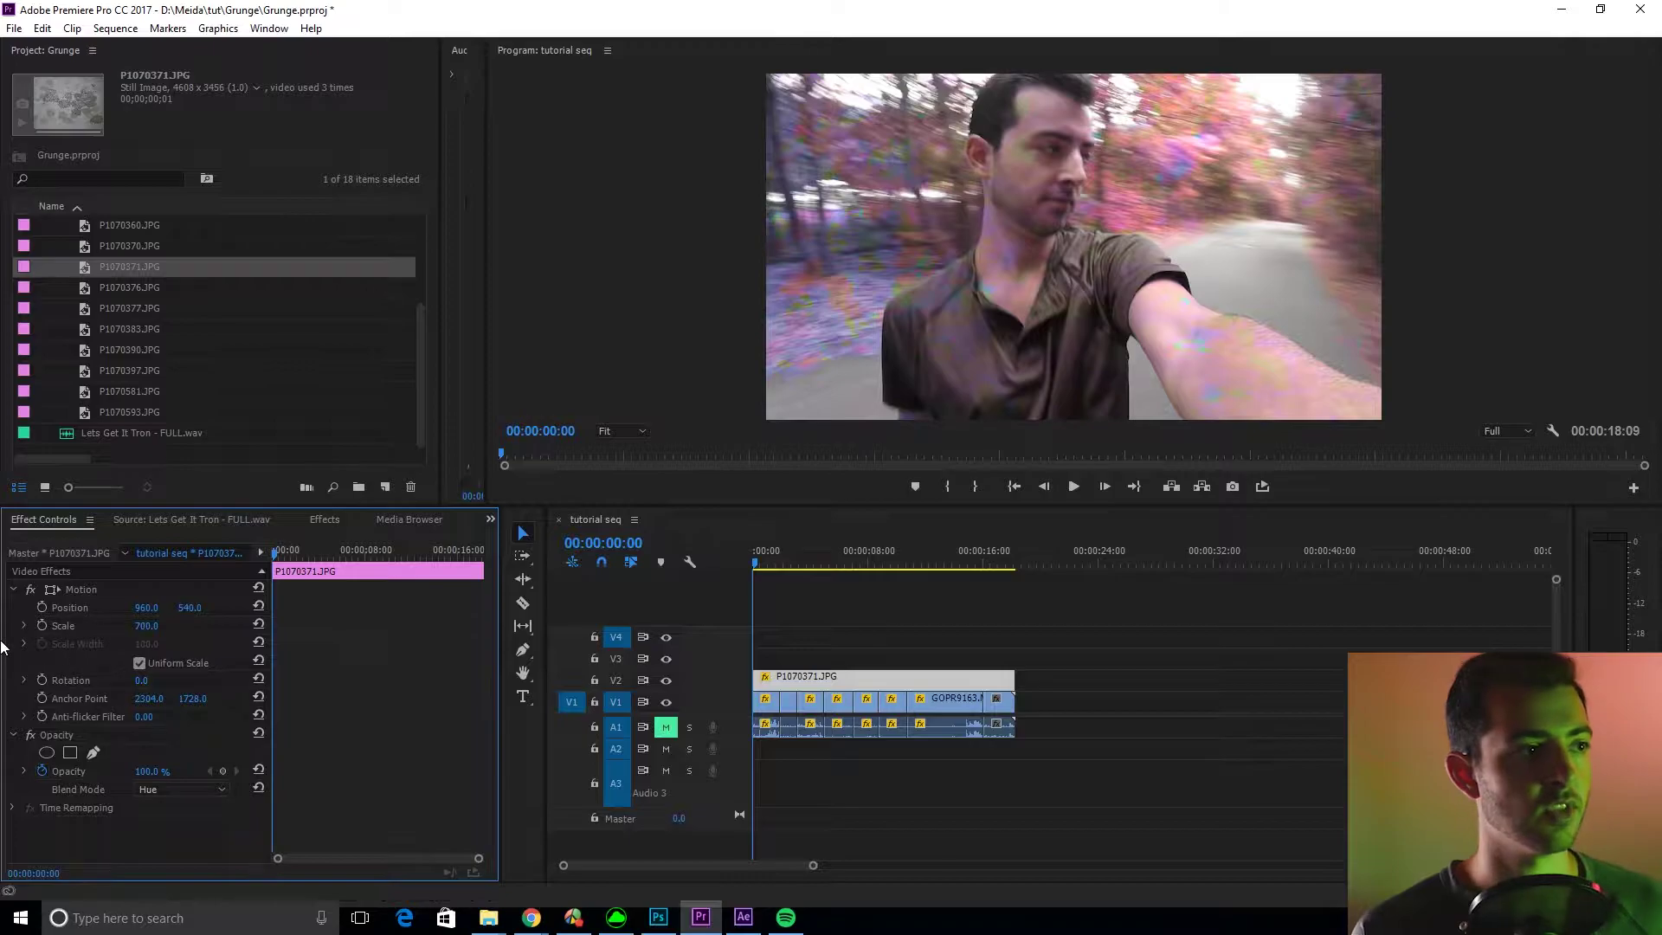
# Keyframe the texture's horizontal position from about 16072 at the clip's start to about -14127 at its end
pyautogui.click(42, 608)
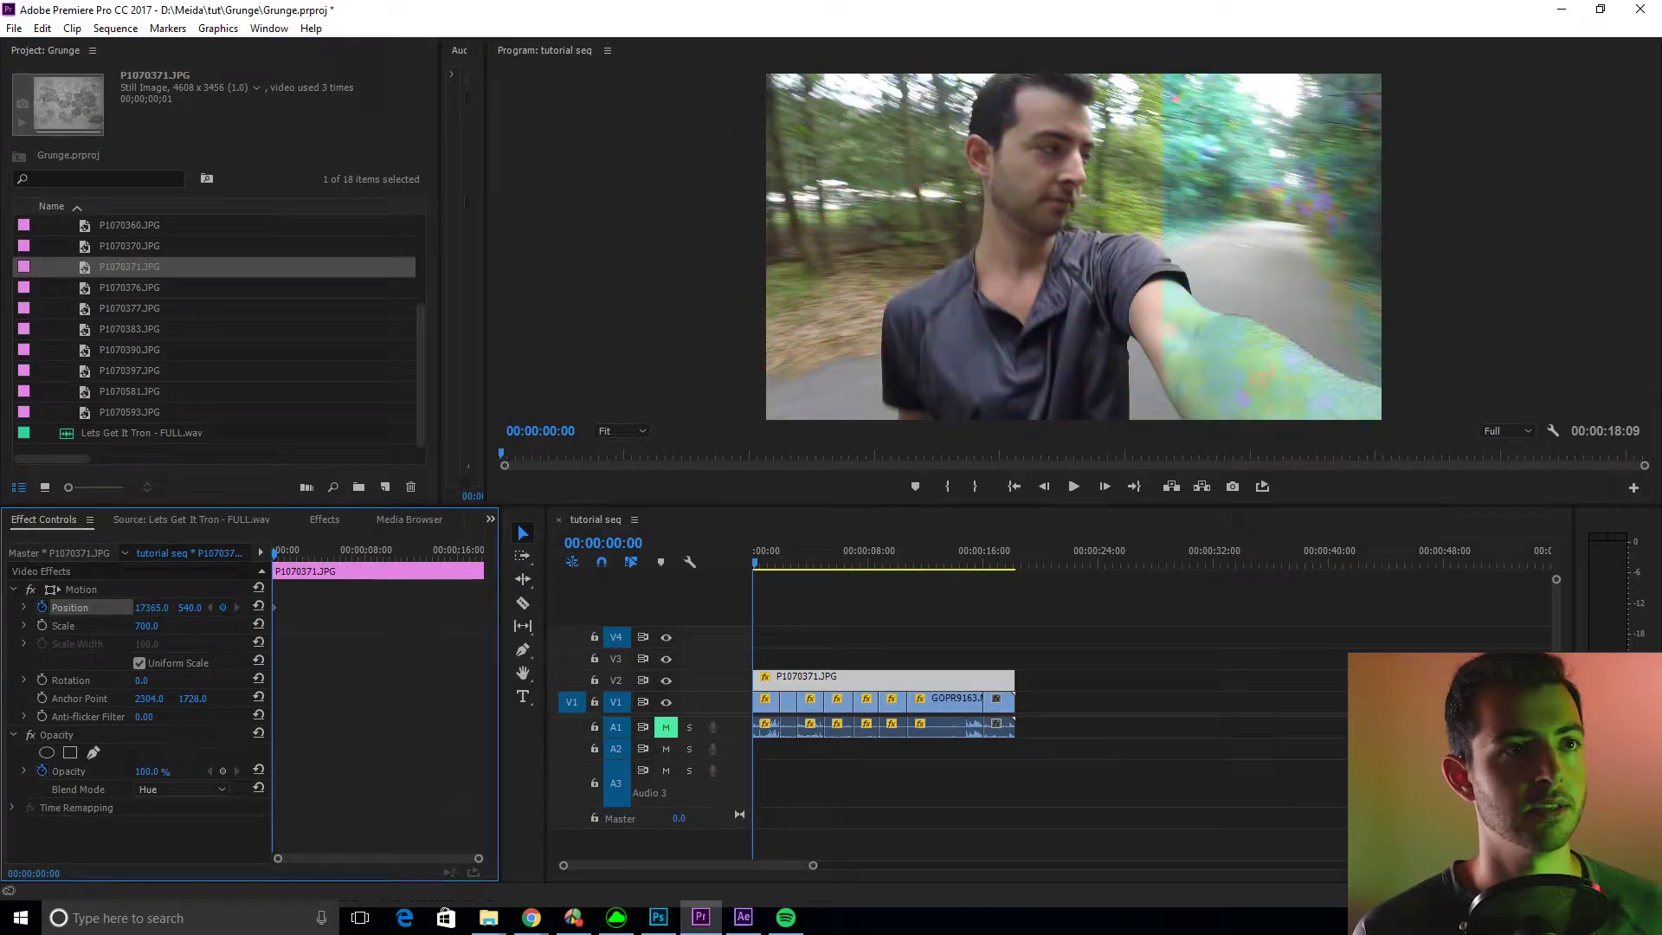
pyautogui.moveTo(149, 608); pyautogui.dragTo(143, 607)
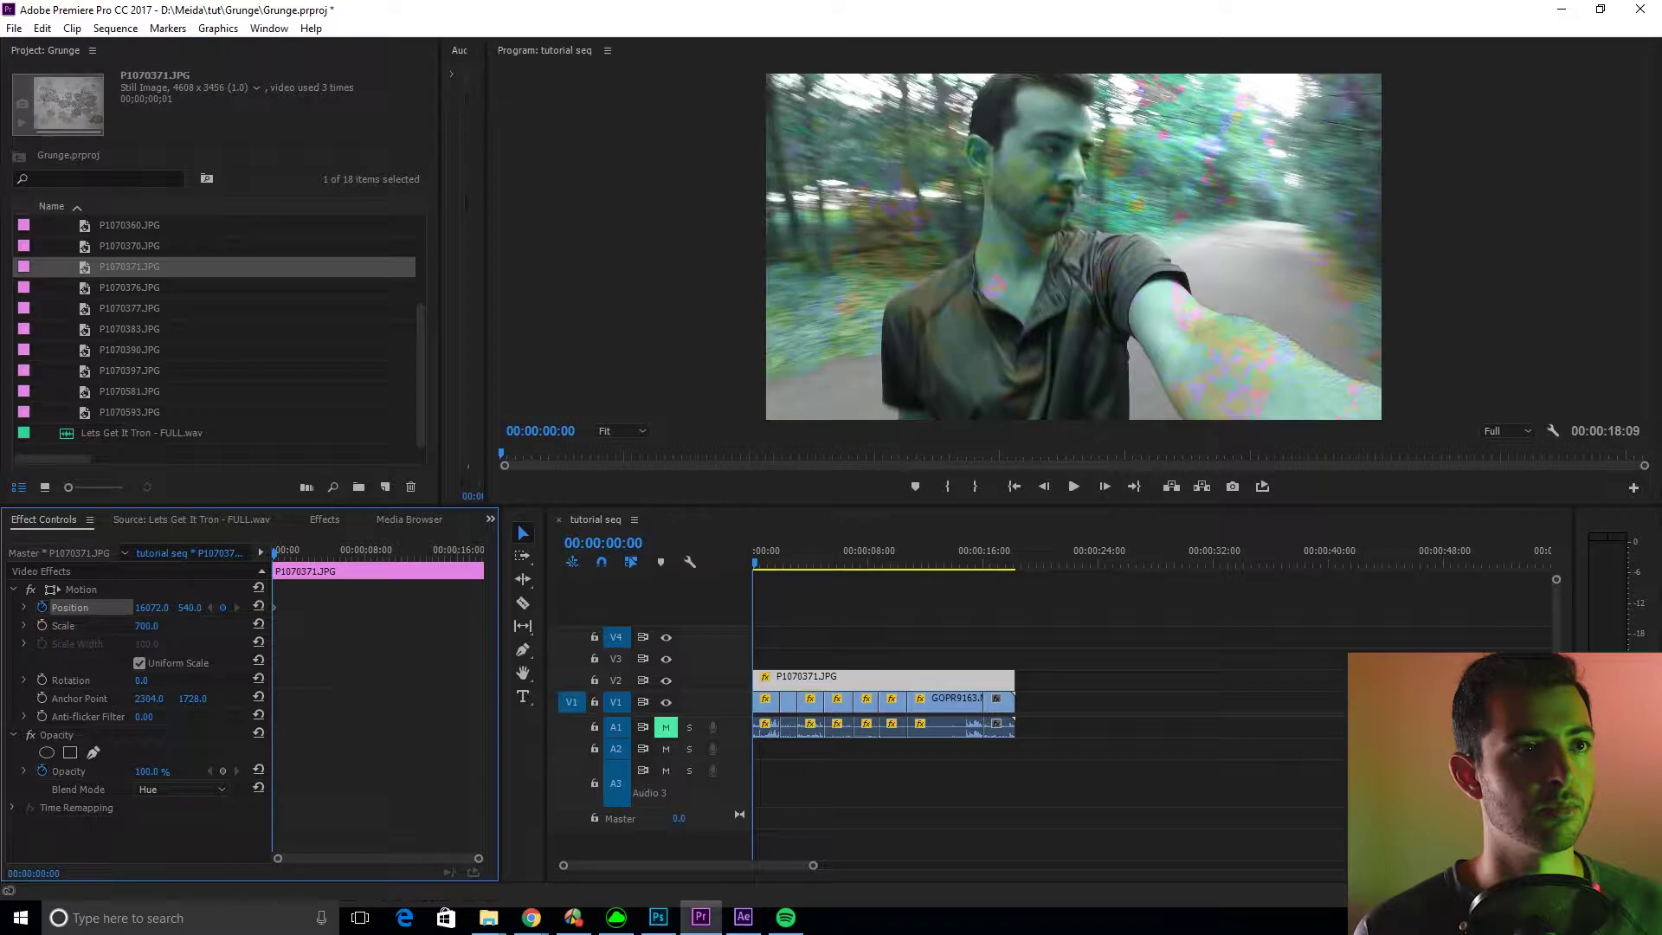
pyautogui.moveTo(316, 560); pyautogui.dragTo(366, 554)
pyautogui.moveTo(151, 607); pyautogui.dragTo(143, 608)
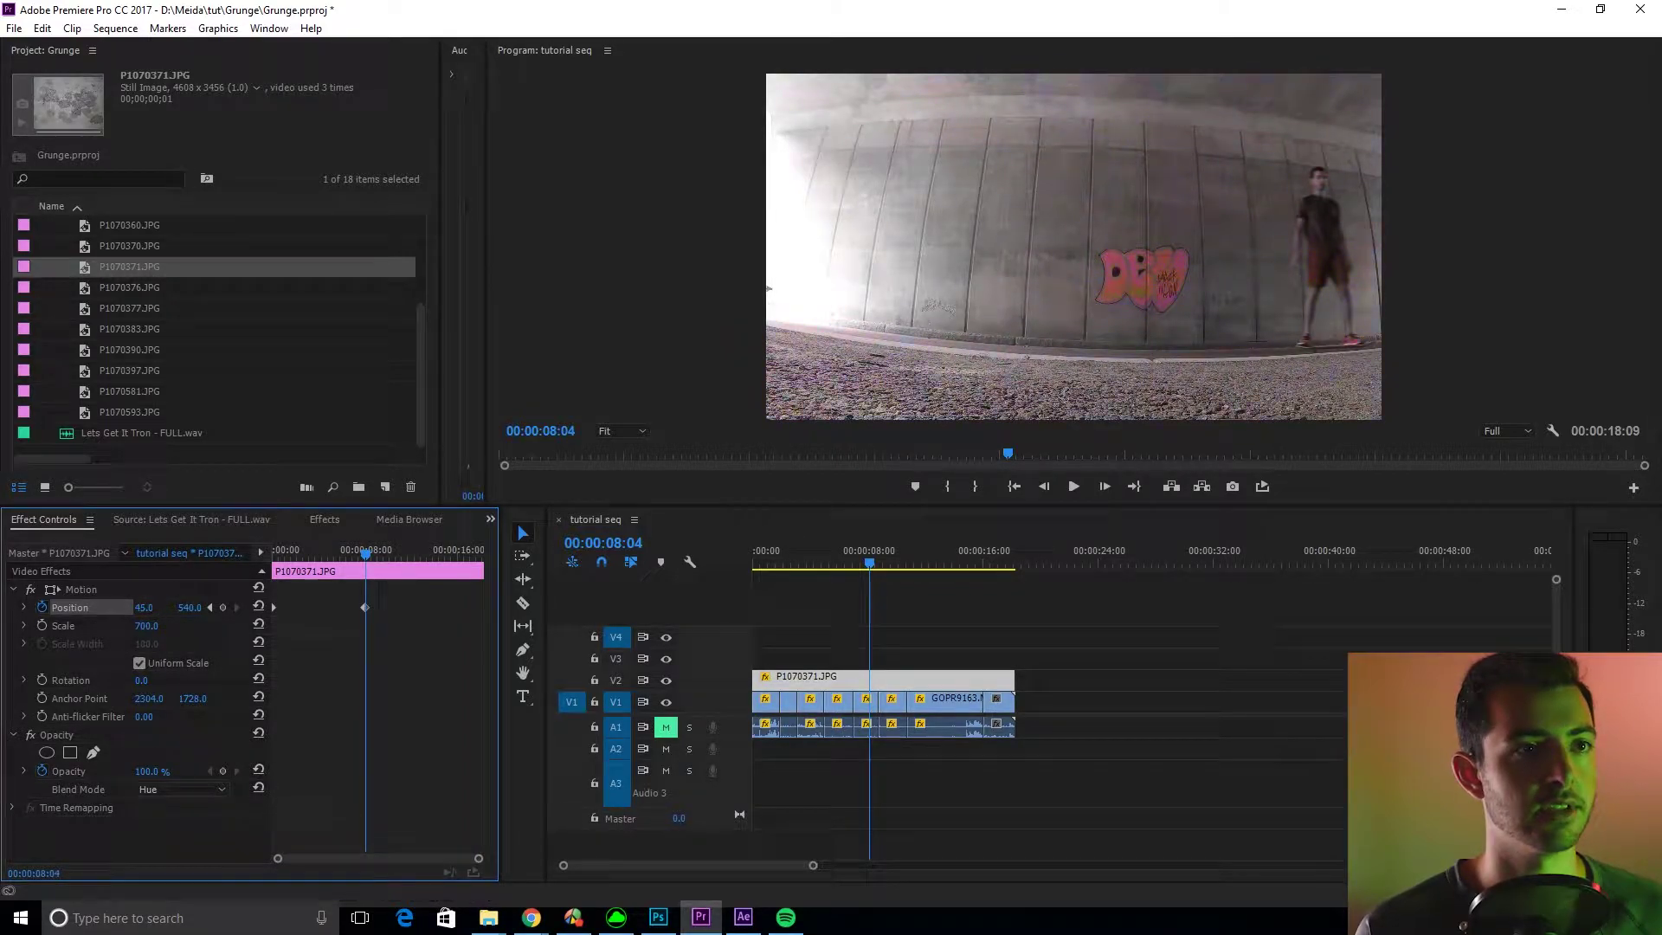
pyautogui.moveTo(149, 608); pyautogui.dragTo(121, 608)
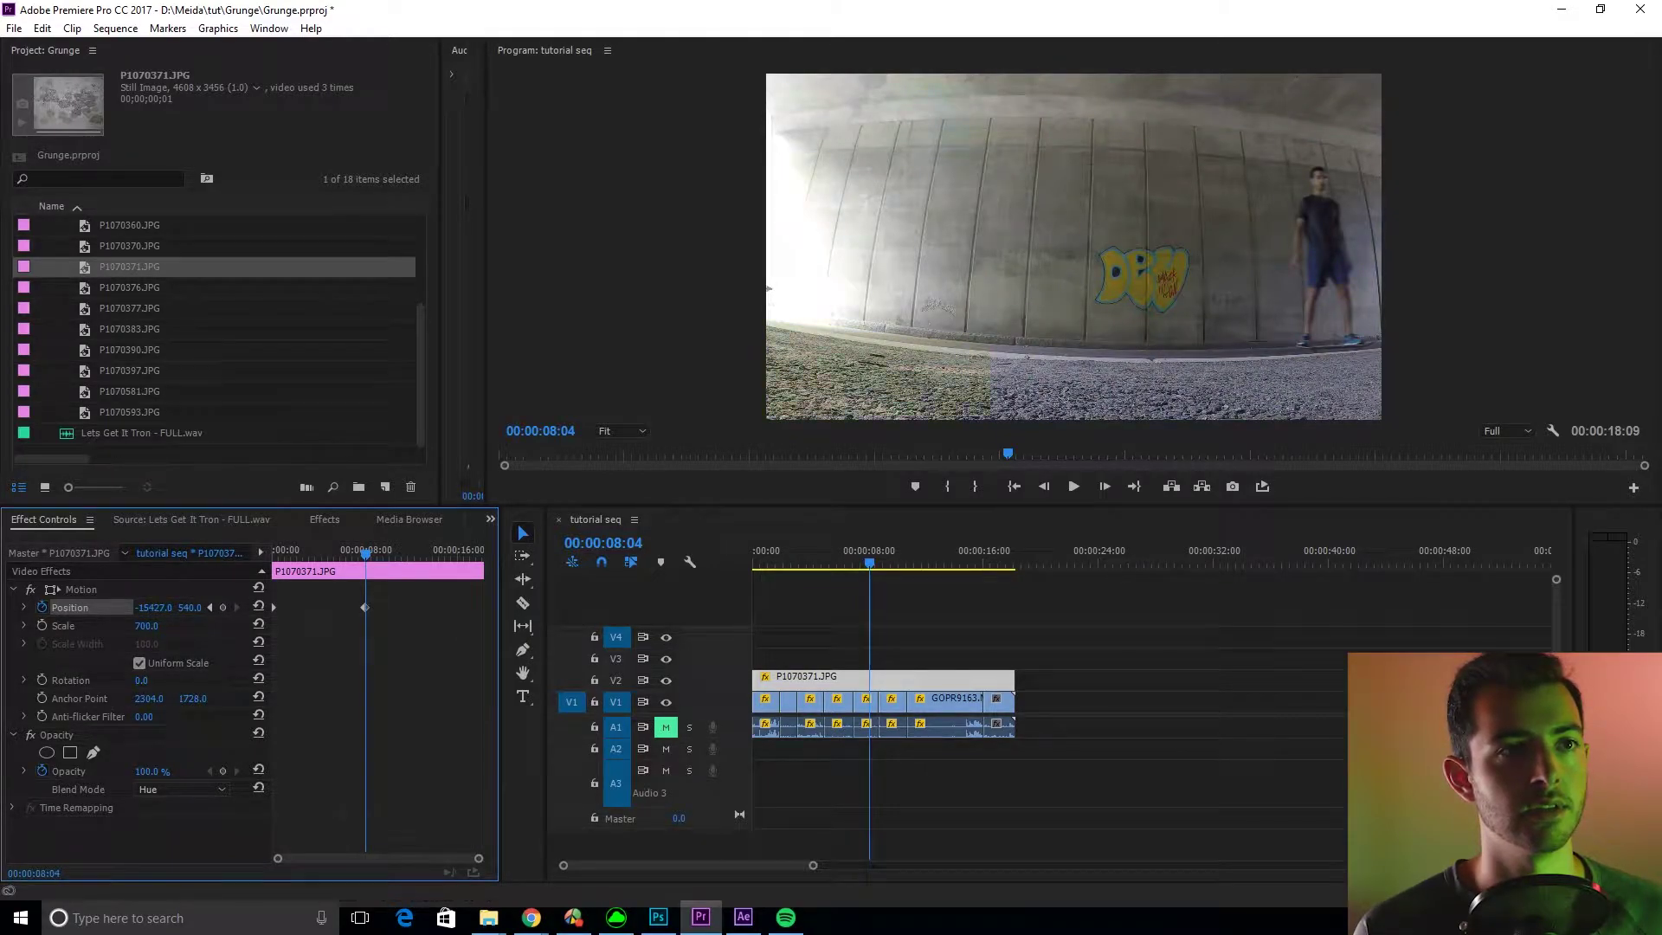
pyautogui.moveTo(152, 608); pyautogui.dragTo(166, 608)
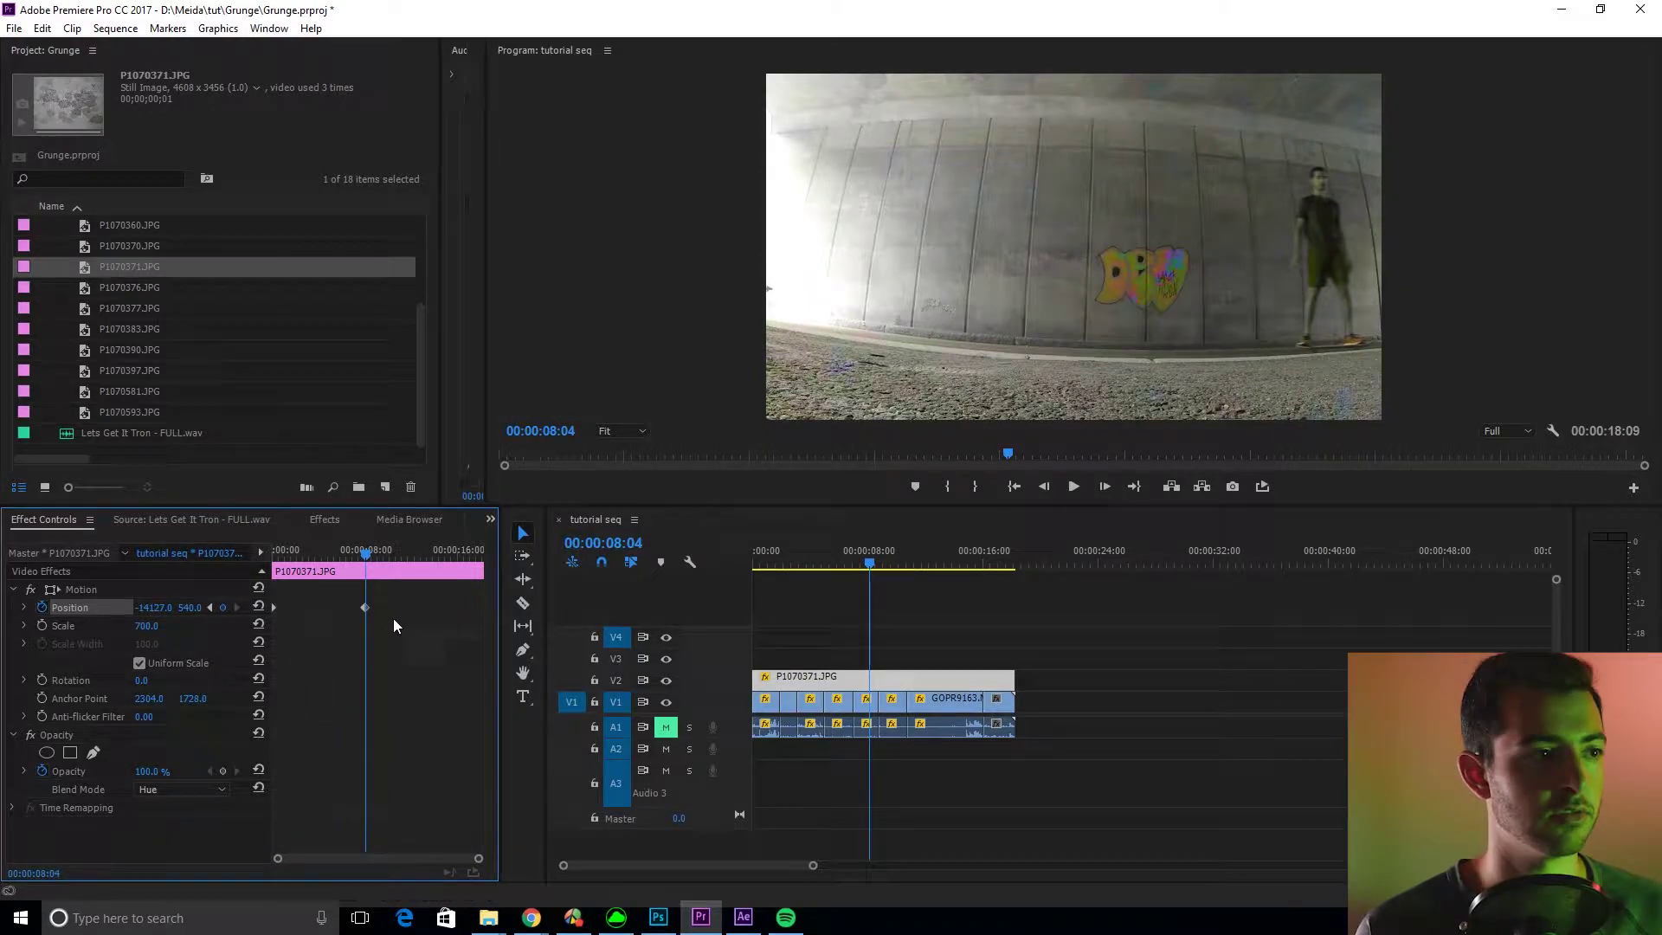
# Play the sequence from the beginning to review the moving Hue texture over the footage
pyautogui.click(825, 614)
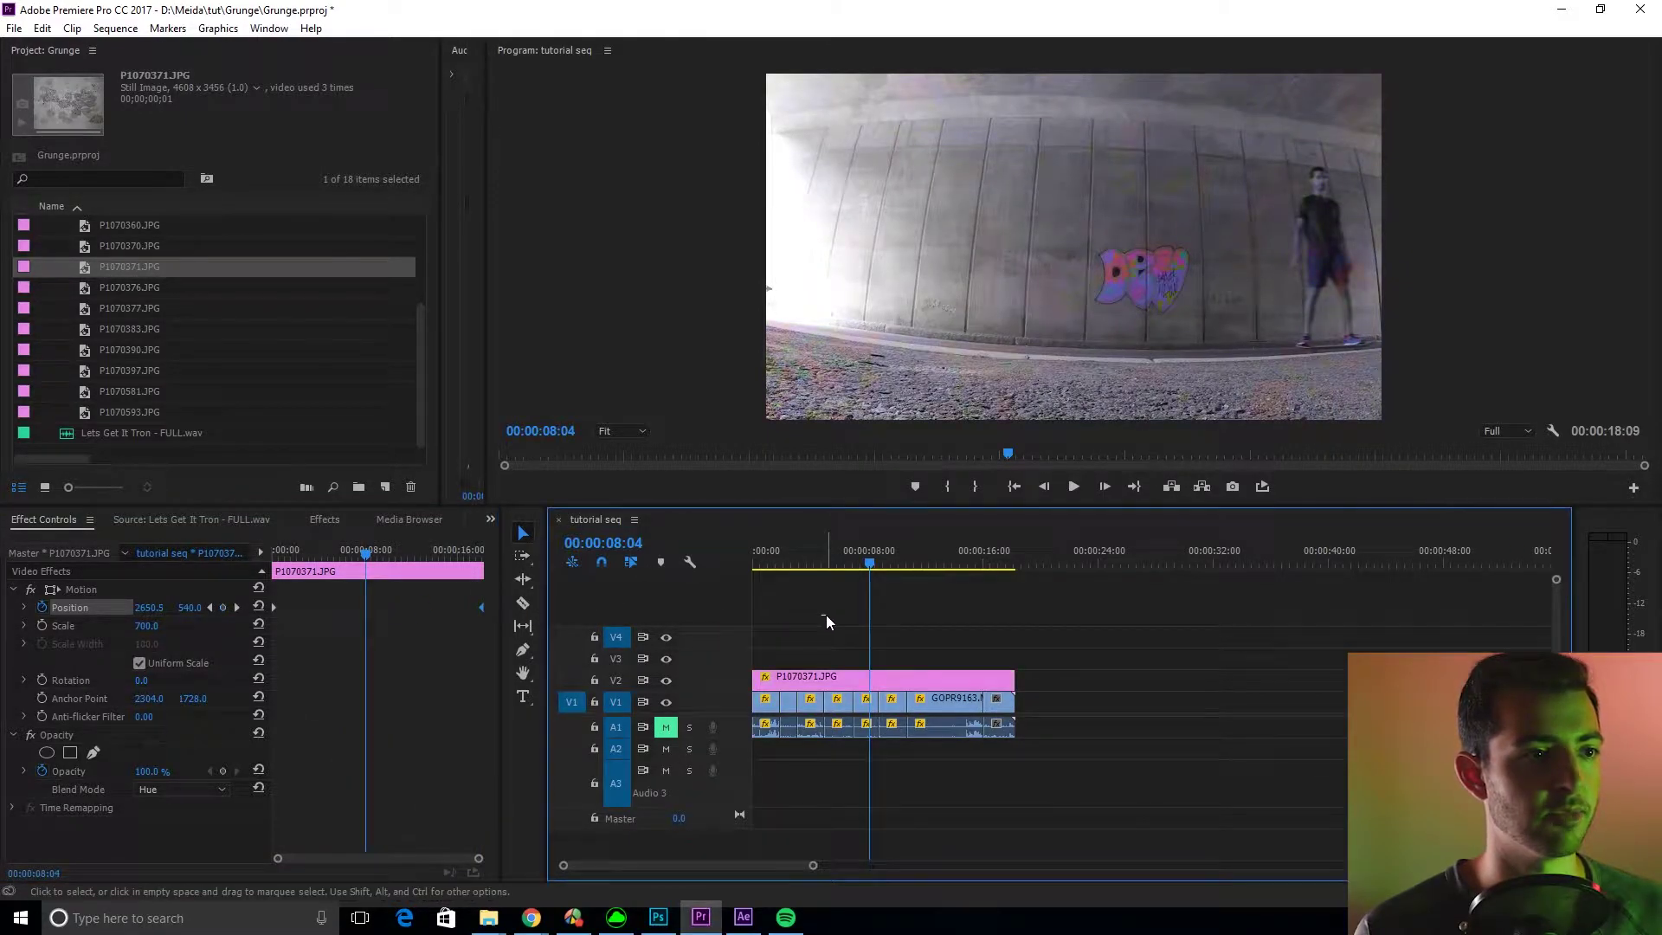
pyautogui.press('Home')
pyautogui.press('space')
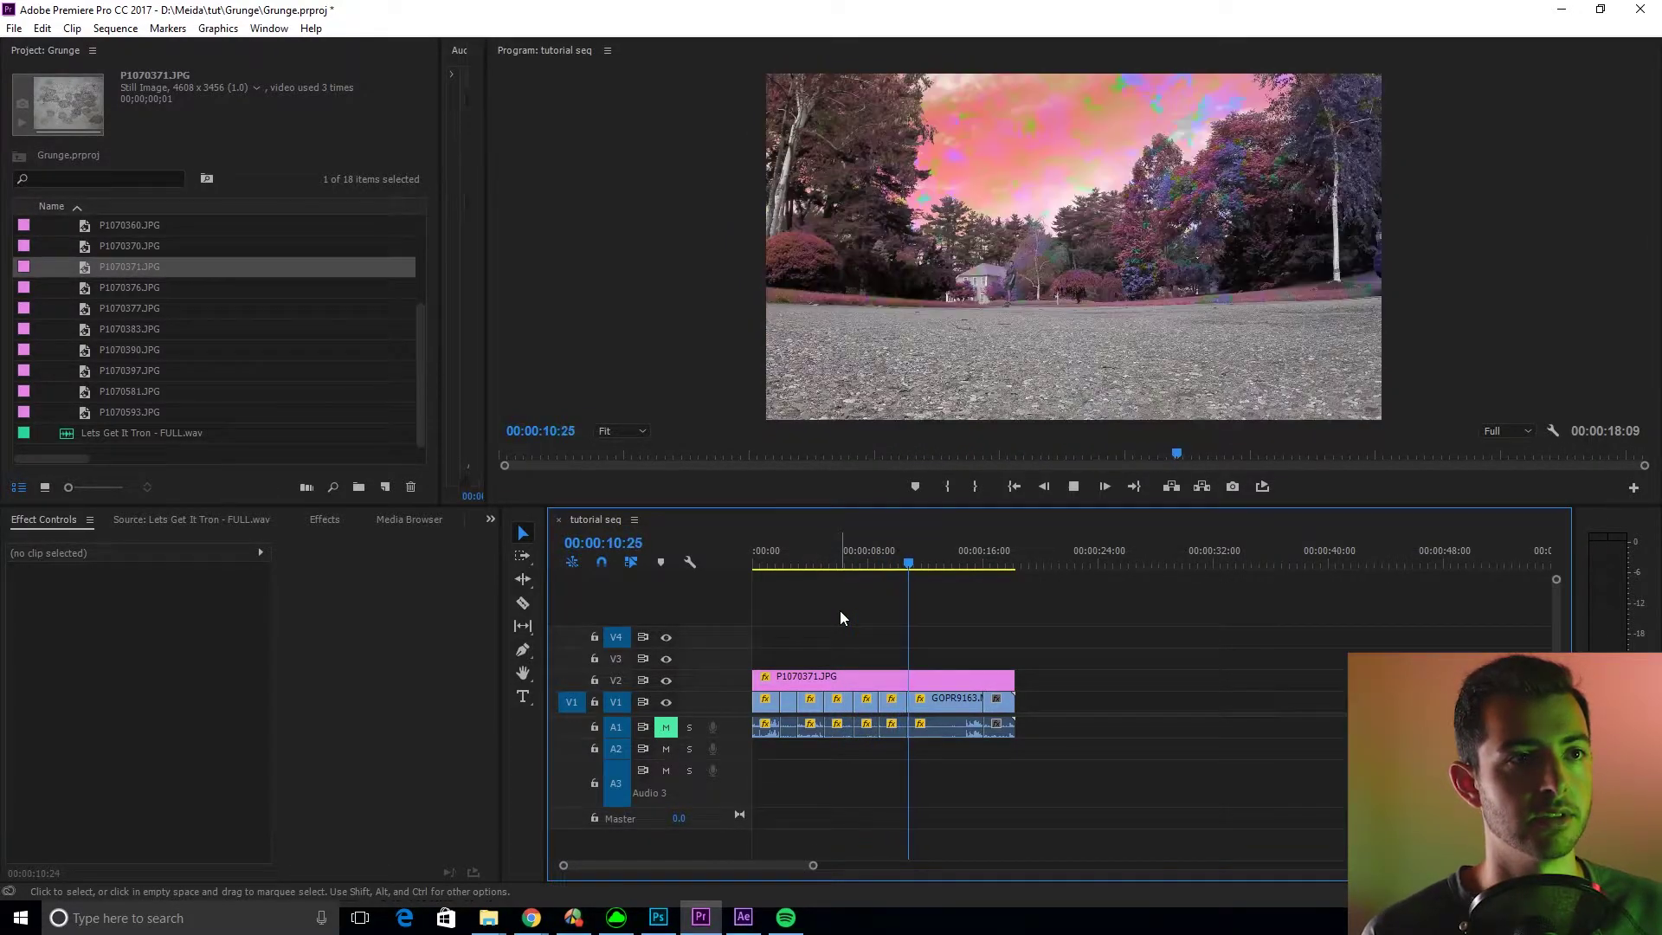
pyautogui.press('space')
pyautogui.press('Home')
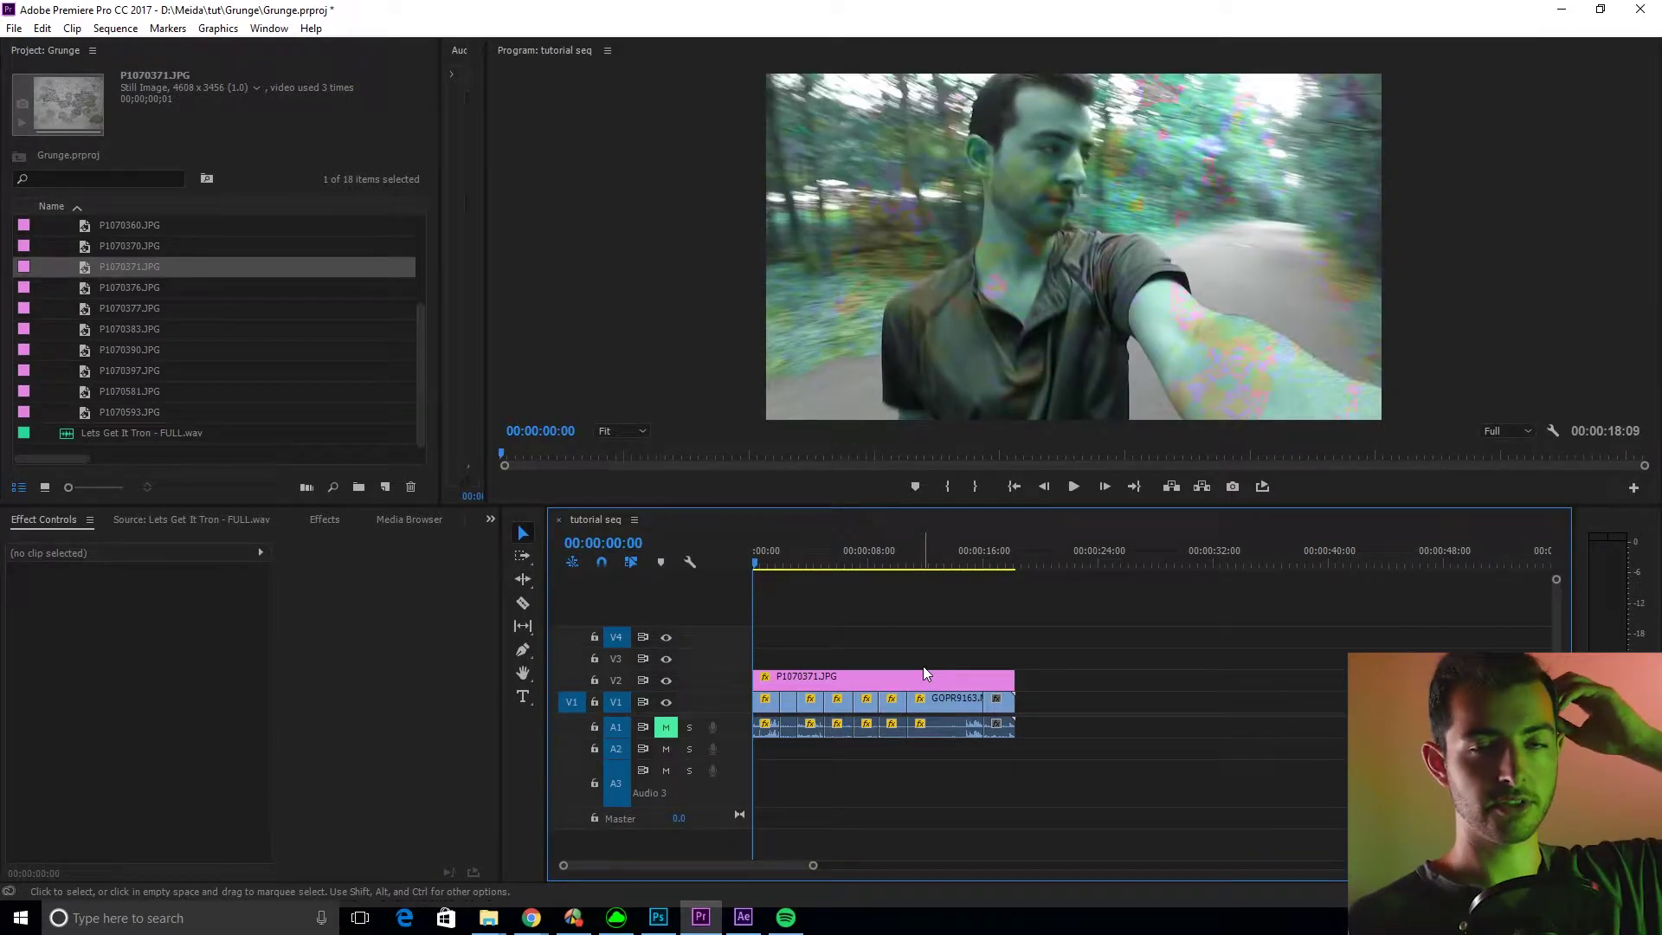
# Place P1070376.JPG as a 10-frame clip on V3, centred over the cut at 00:00:01:28
pyautogui.click(787, 679)
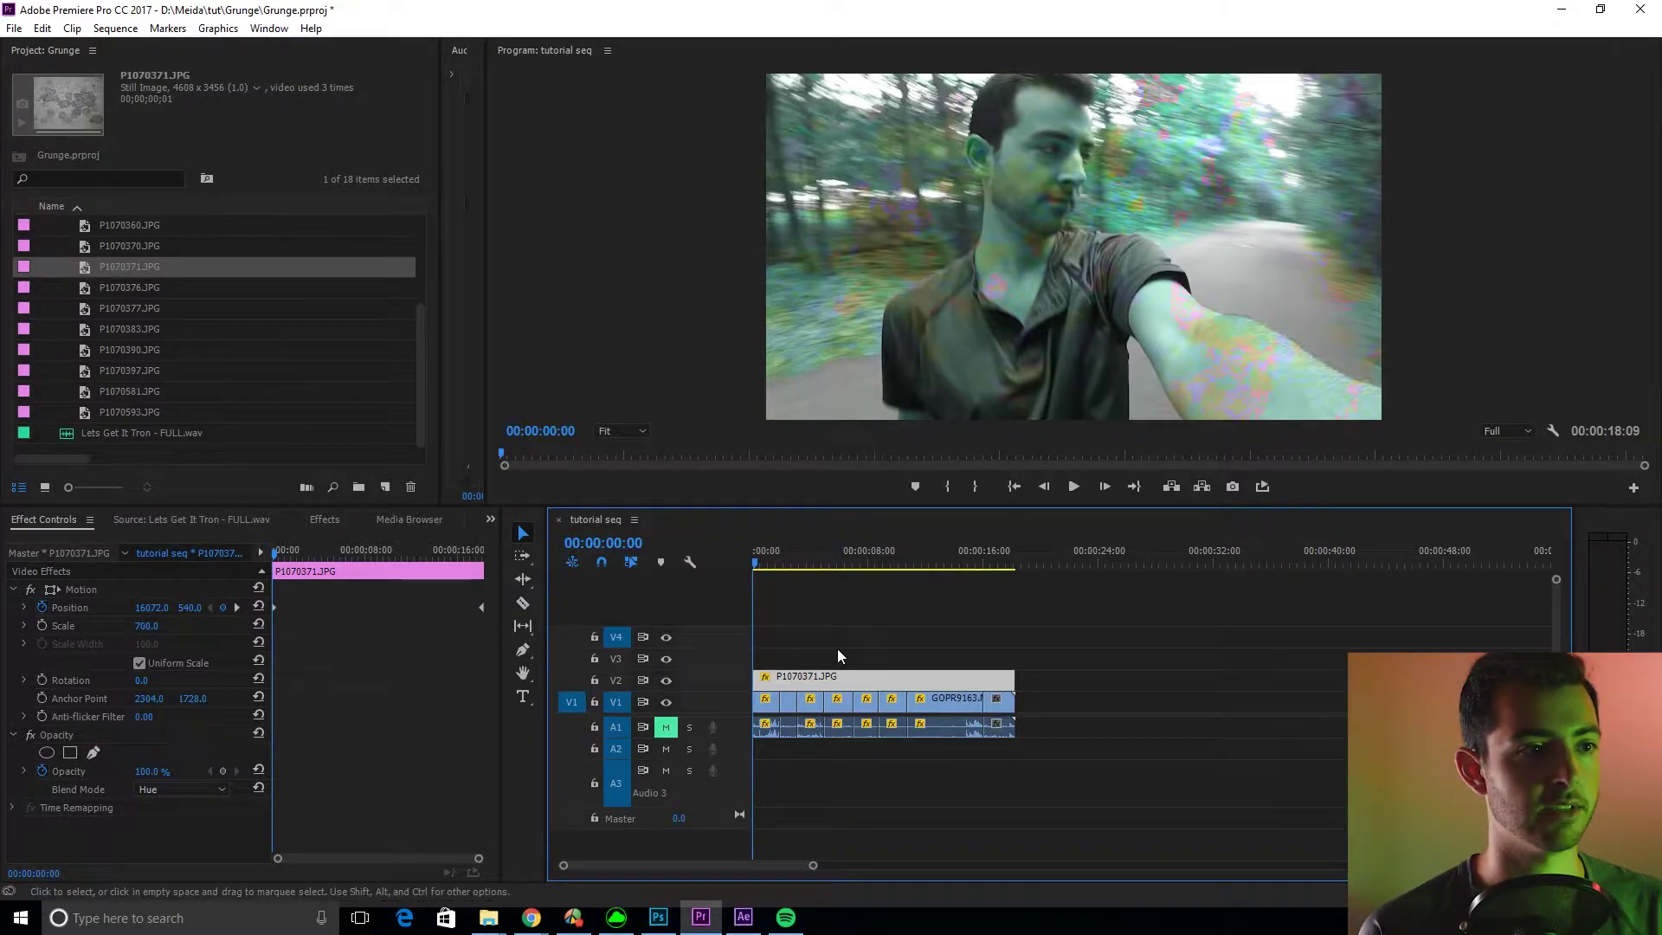
pyautogui.scroll(5, 772, 680)
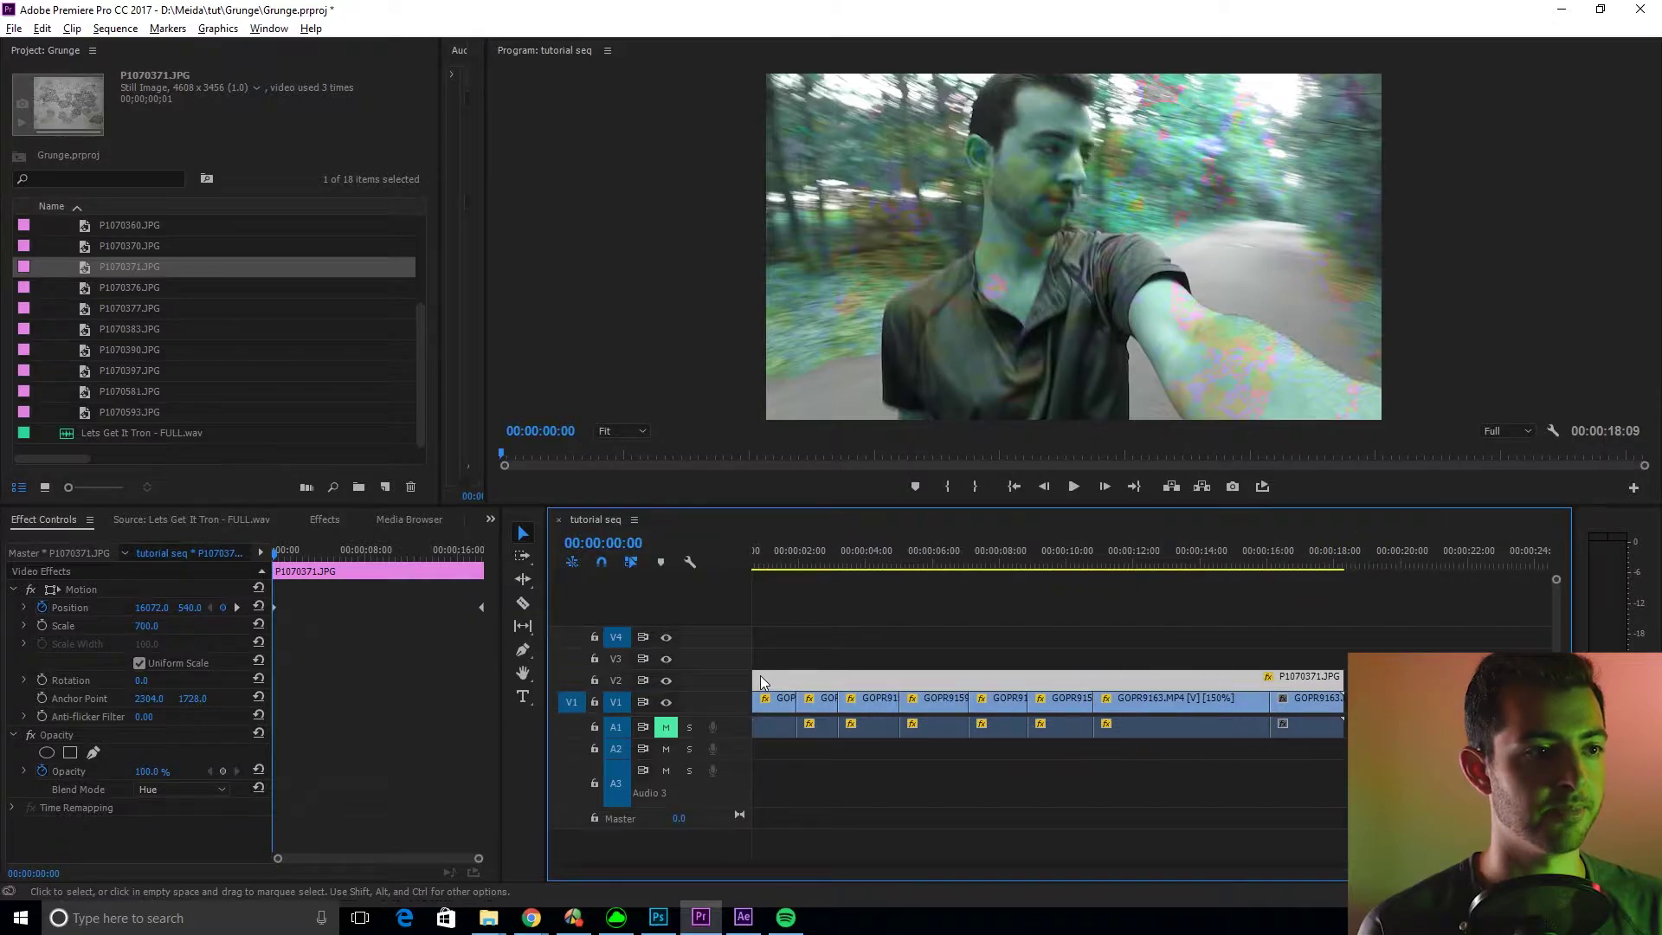
pyautogui.click(779, 558)
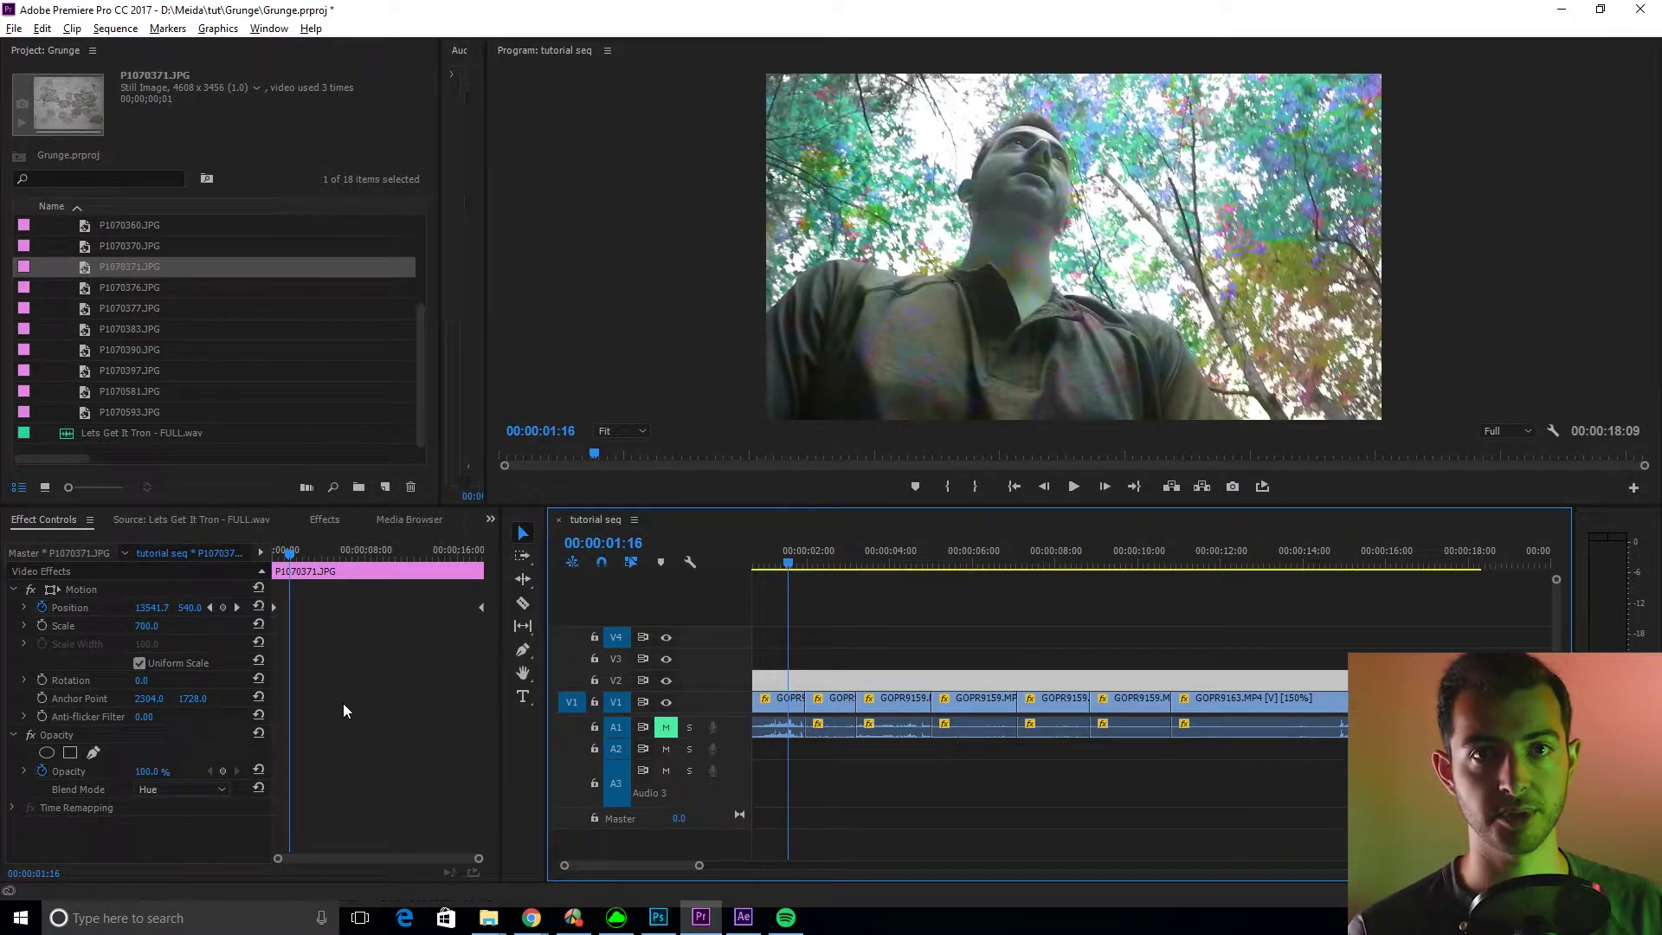
pyautogui.click(95, 333)
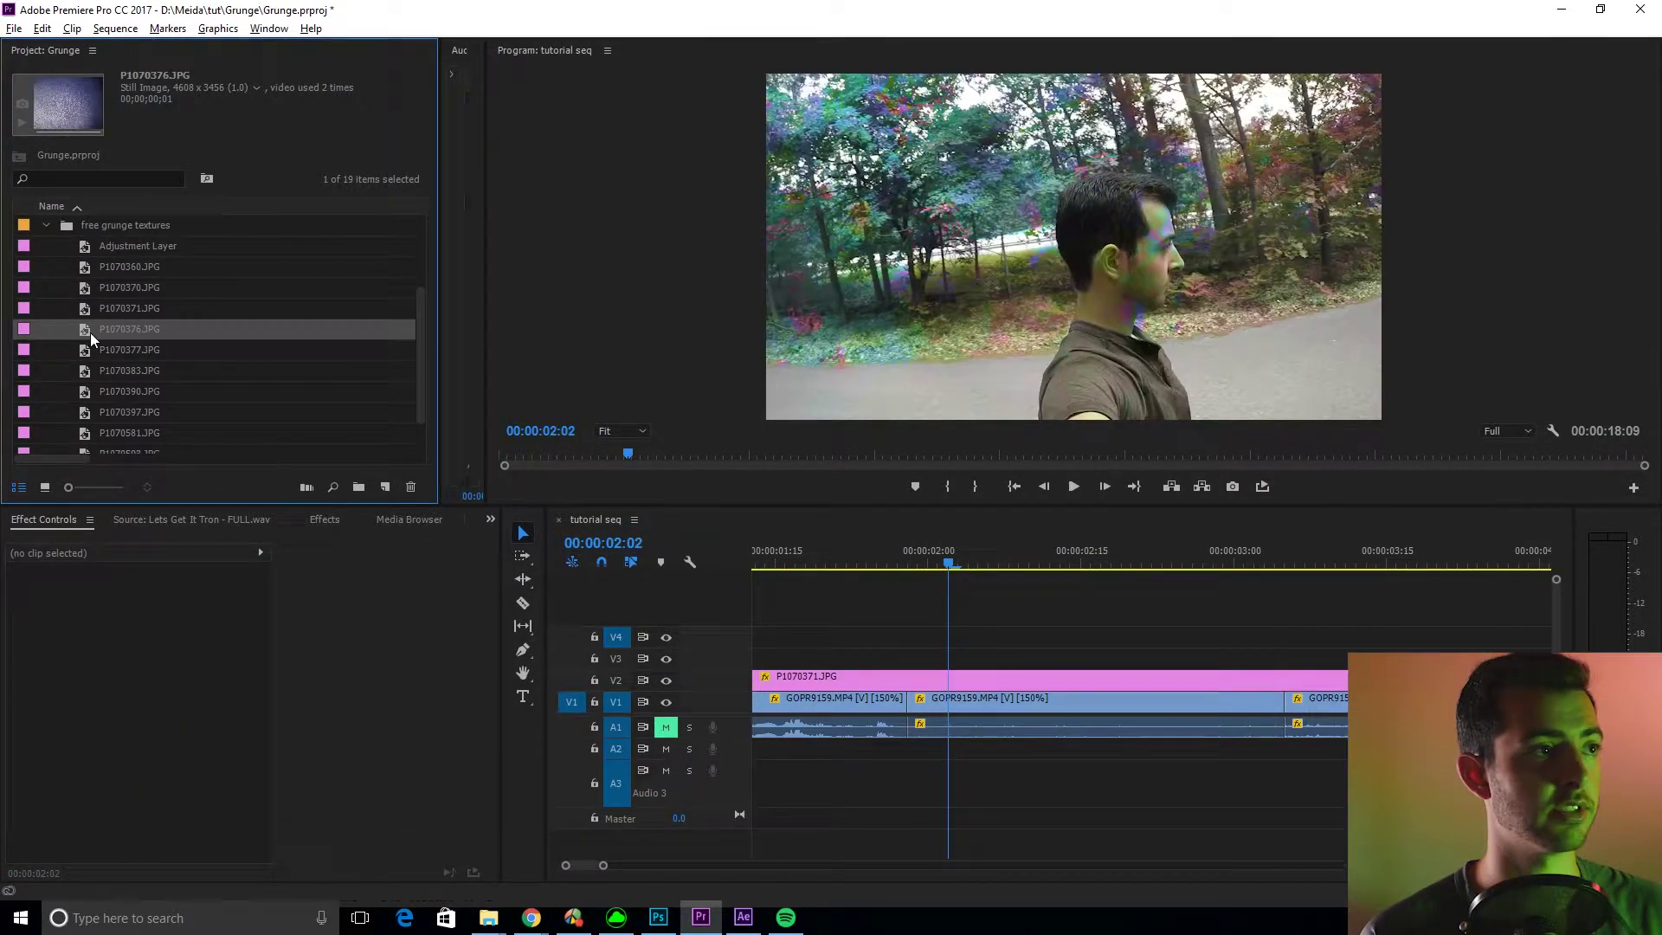
pyautogui.moveTo(85, 331); pyautogui.dragTo(918, 662)
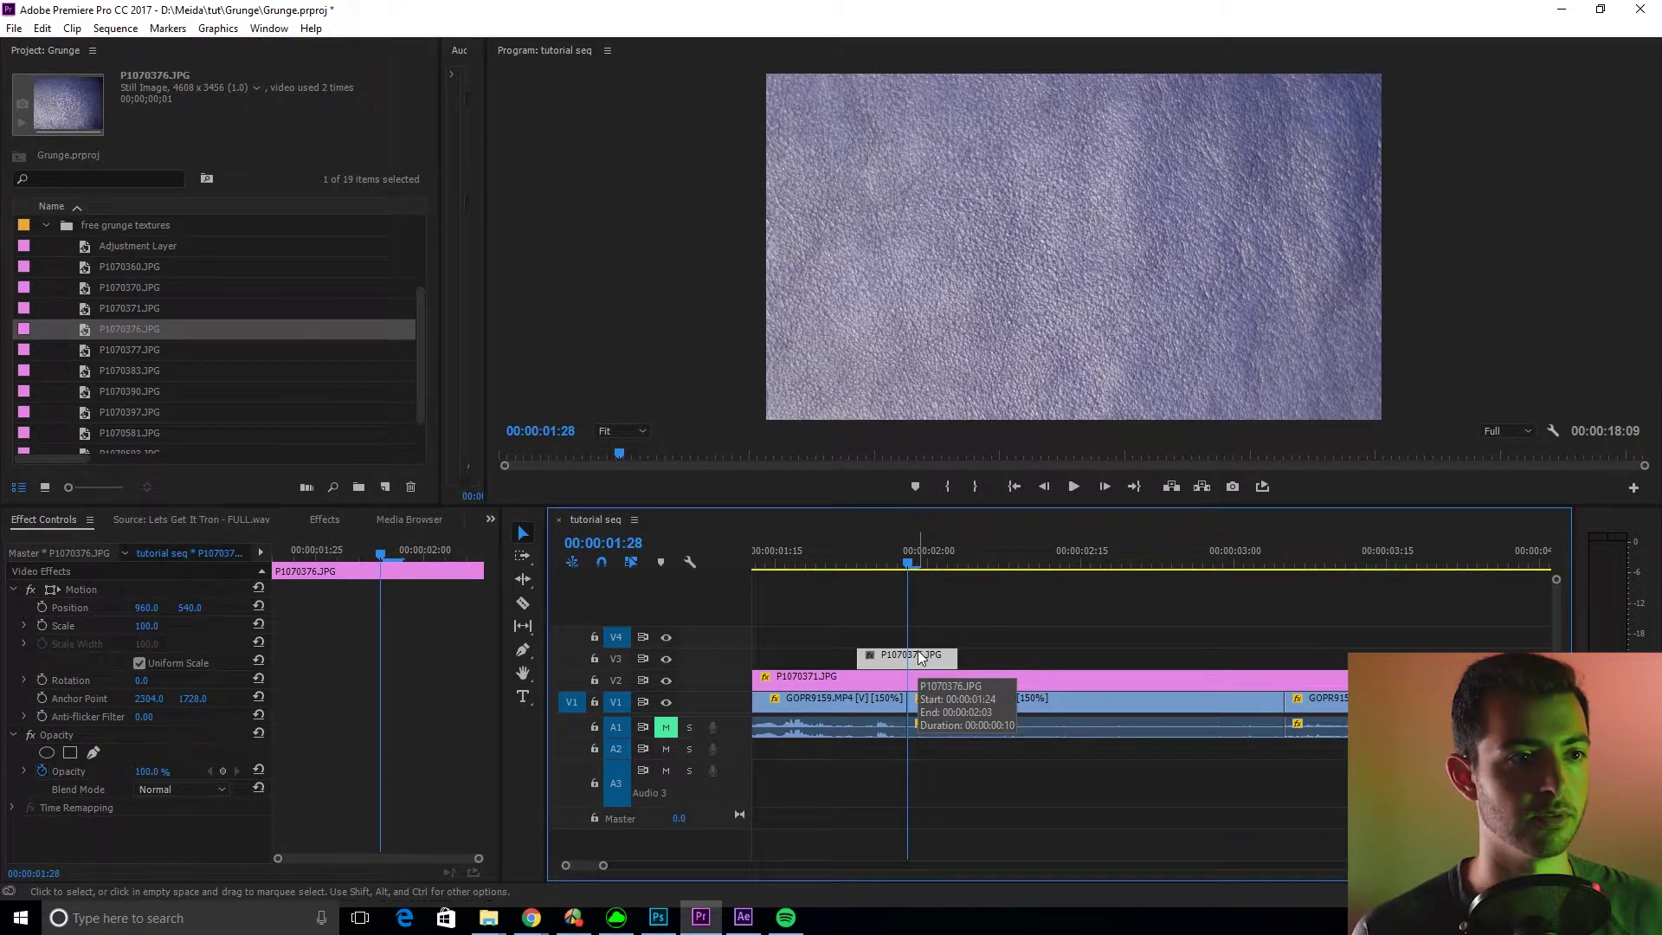
# Try several blend modes on the P1070376.JPG clip and settle on Linear Burn
pyautogui.click(158, 787)
pyautogui.press('Down')
pyautogui.press('Down')
pyautogui.press('Down')
pyautogui.press('Down')
pyautogui.press('Down')
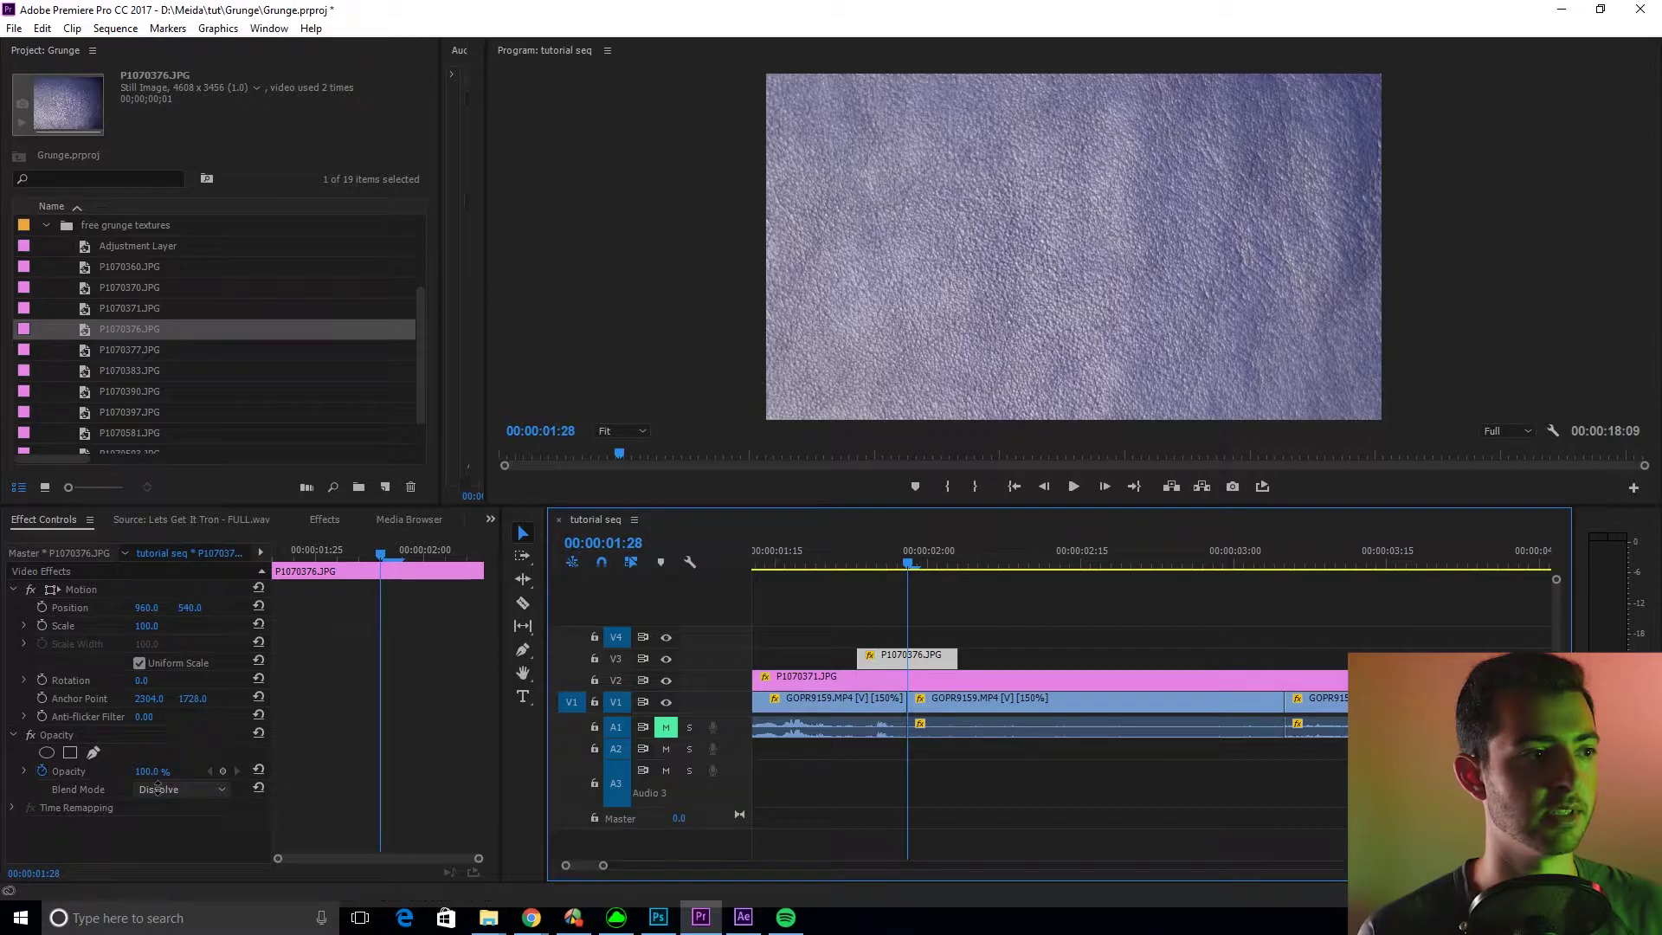
pyautogui.scroll(-3, 157, 788)
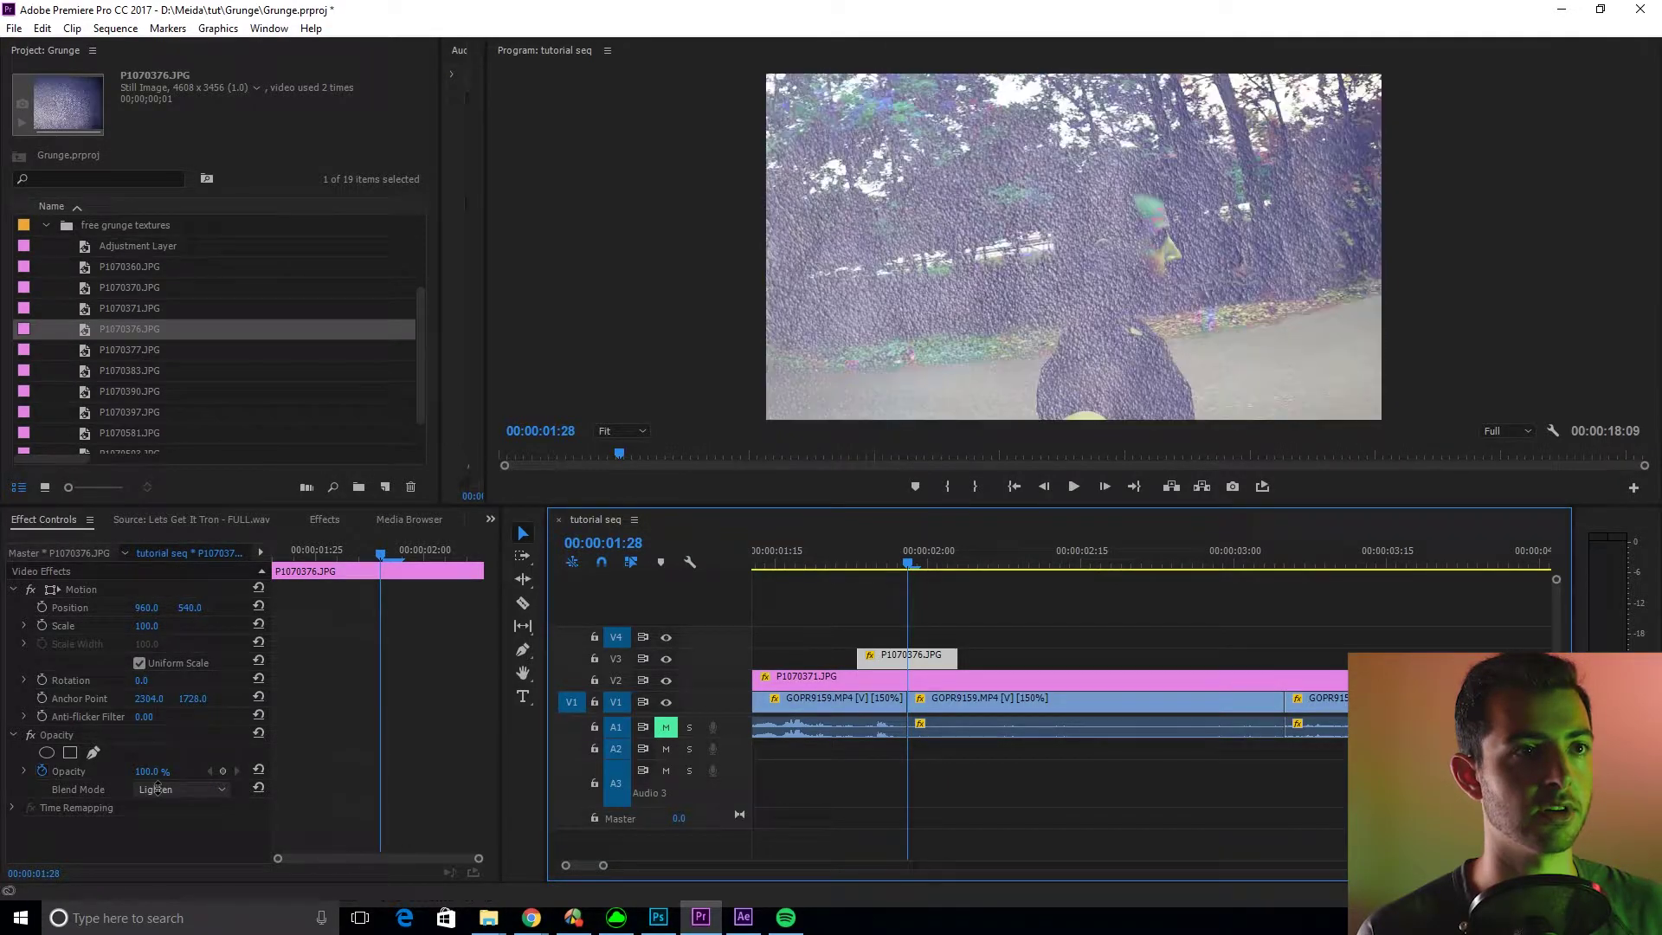
pyautogui.scroll(3, 158, 787)
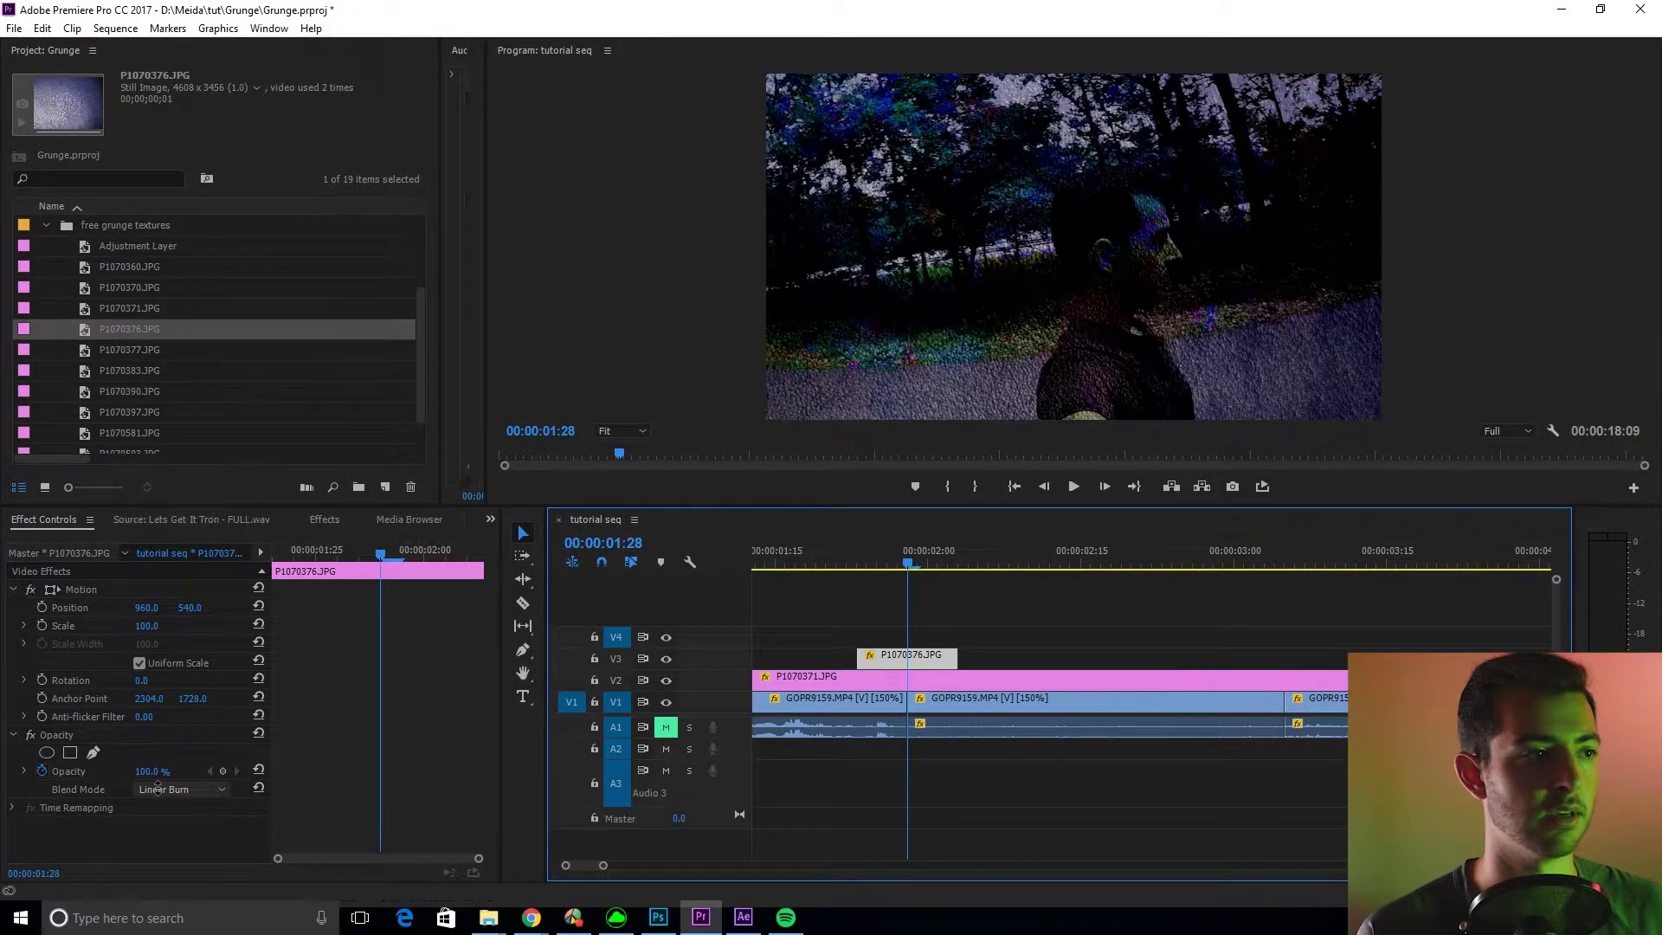
pyautogui.click(917, 597)
# Apply the Push transition to both the start and the end of the P1070376.JPG clip
pyautogui.click(330, 519)
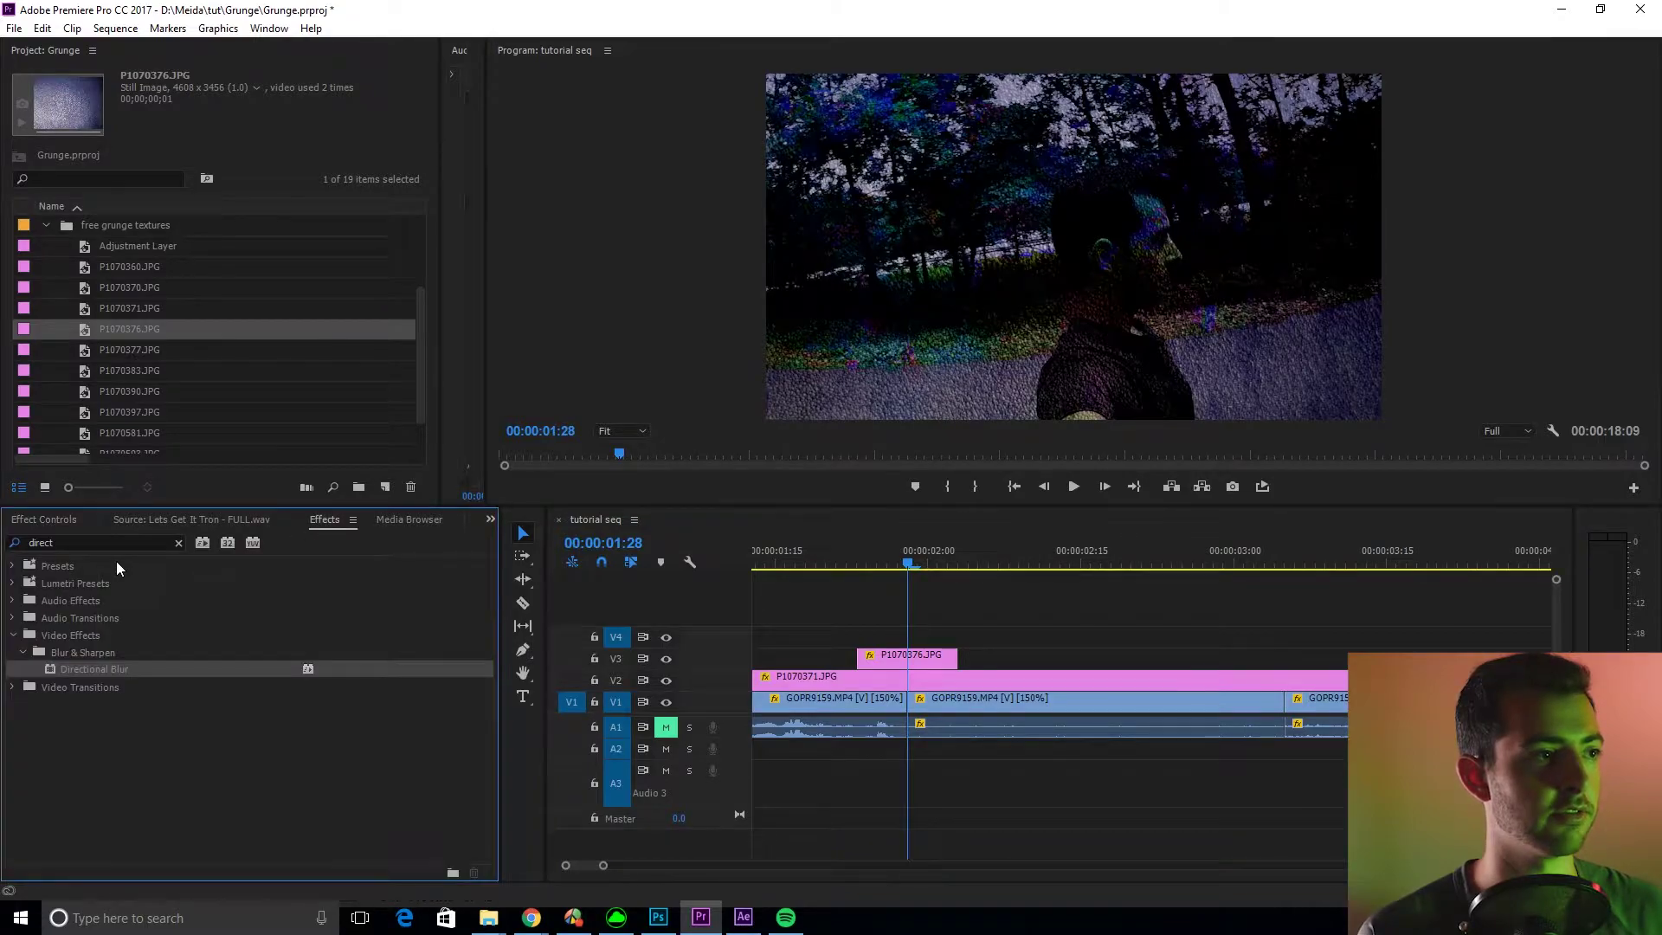
pyautogui.doubleClick(57, 542)
pyautogui.write('push')
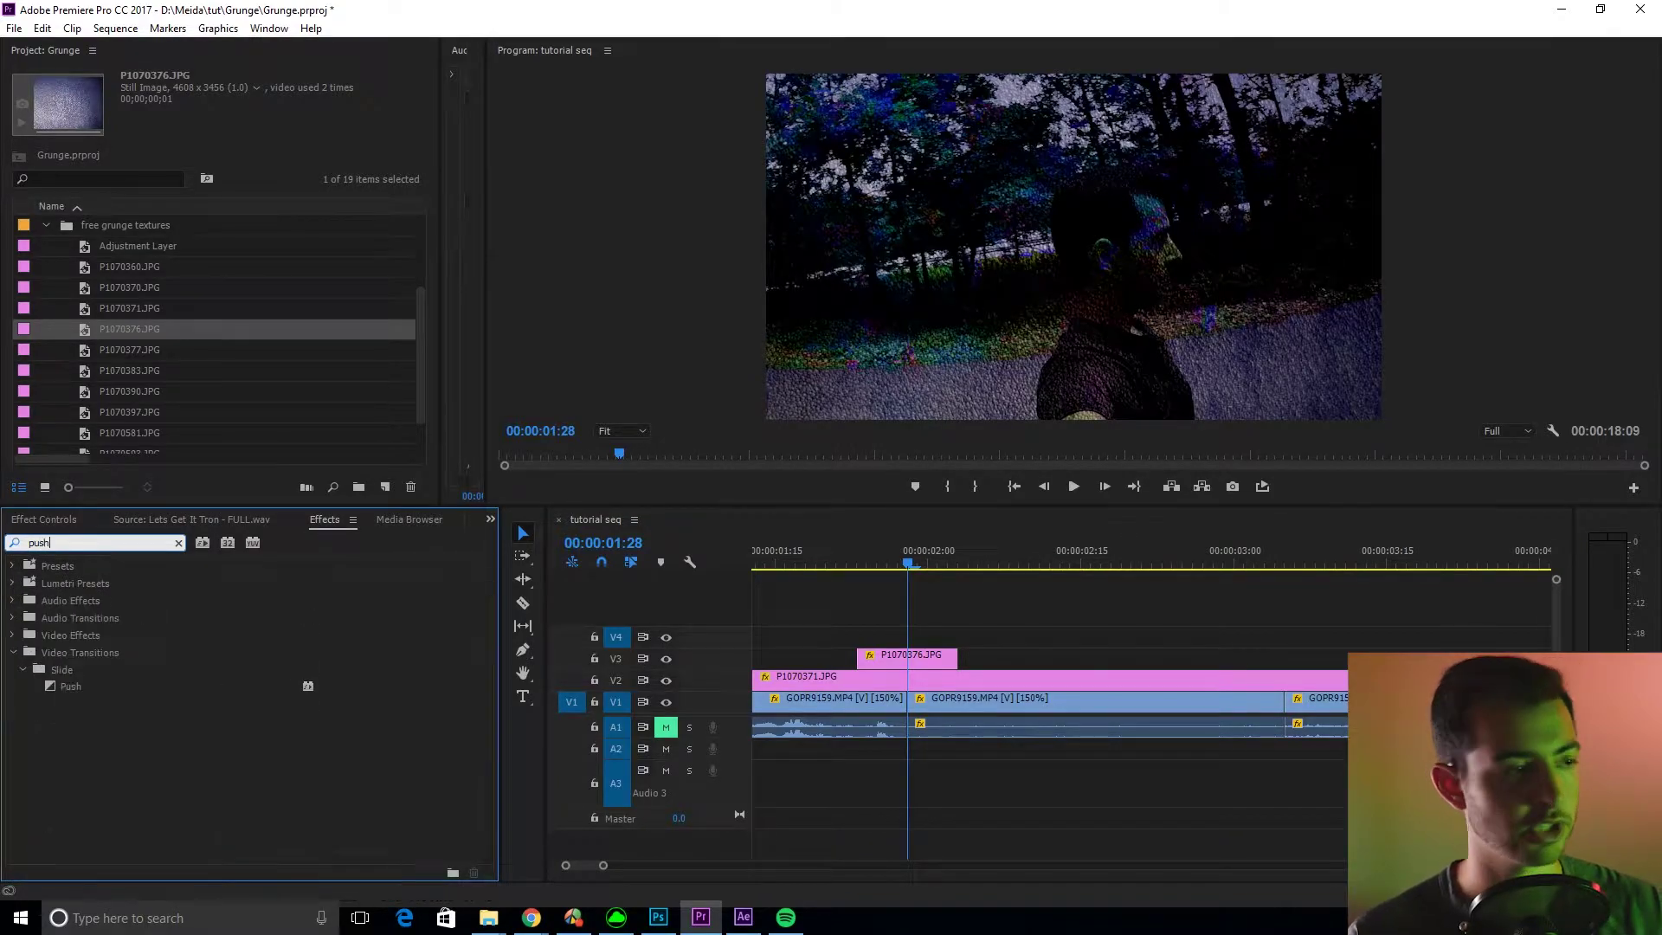
pyautogui.moveTo(70, 685); pyautogui.dragTo(867, 662)
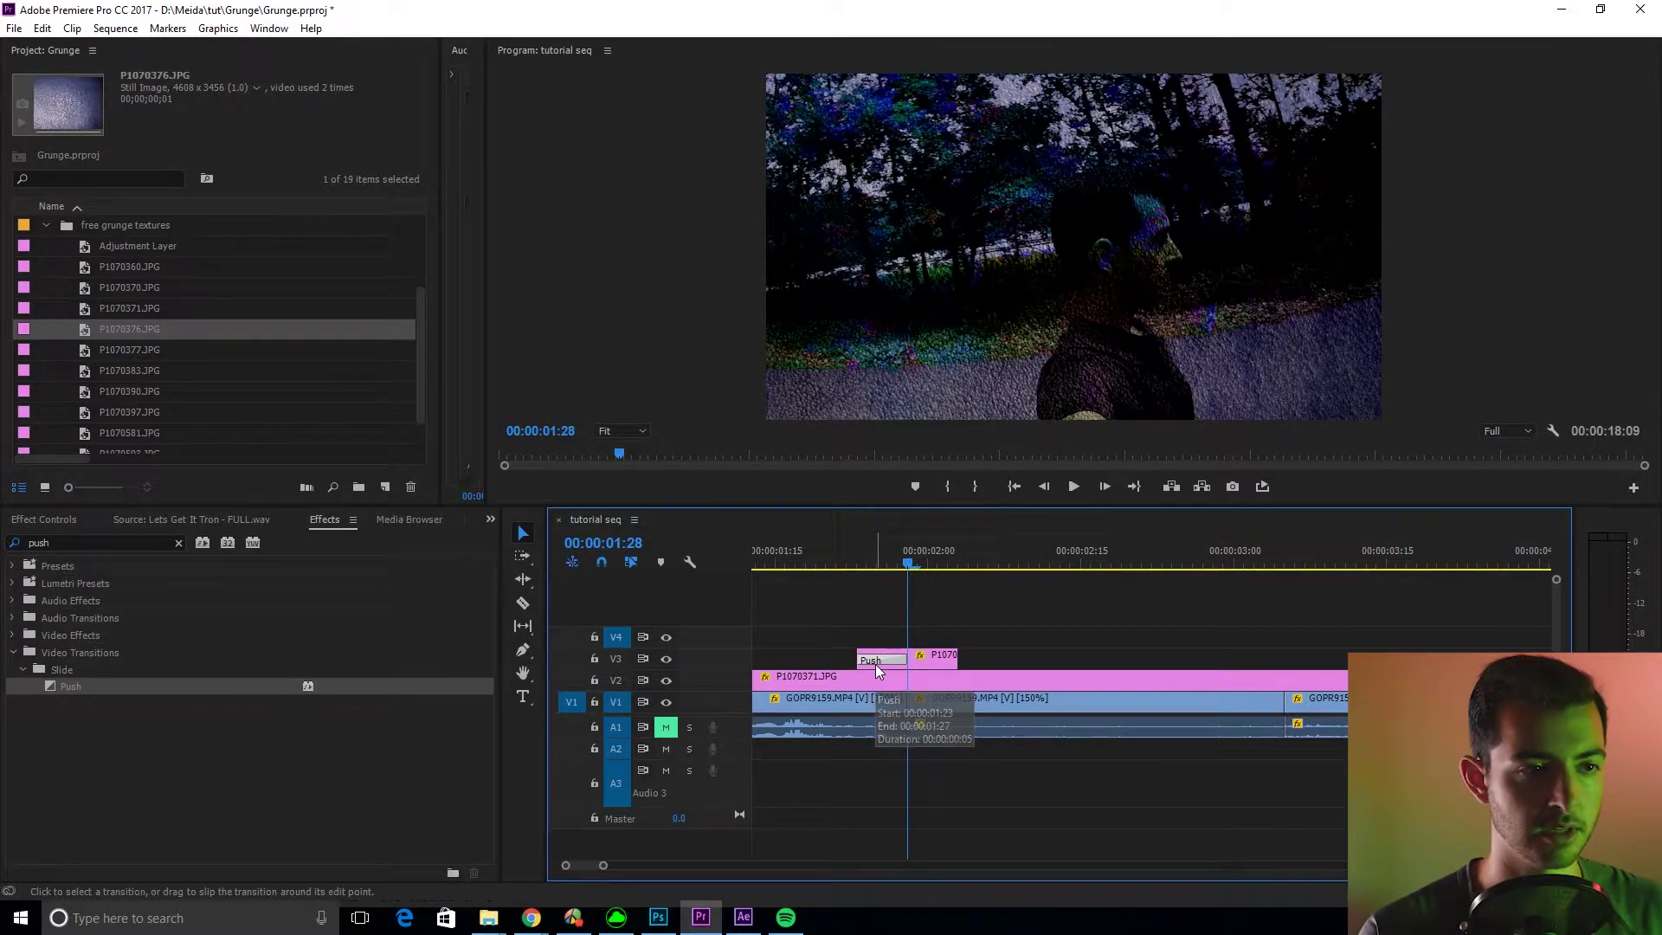
pyautogui.click(953, 654)
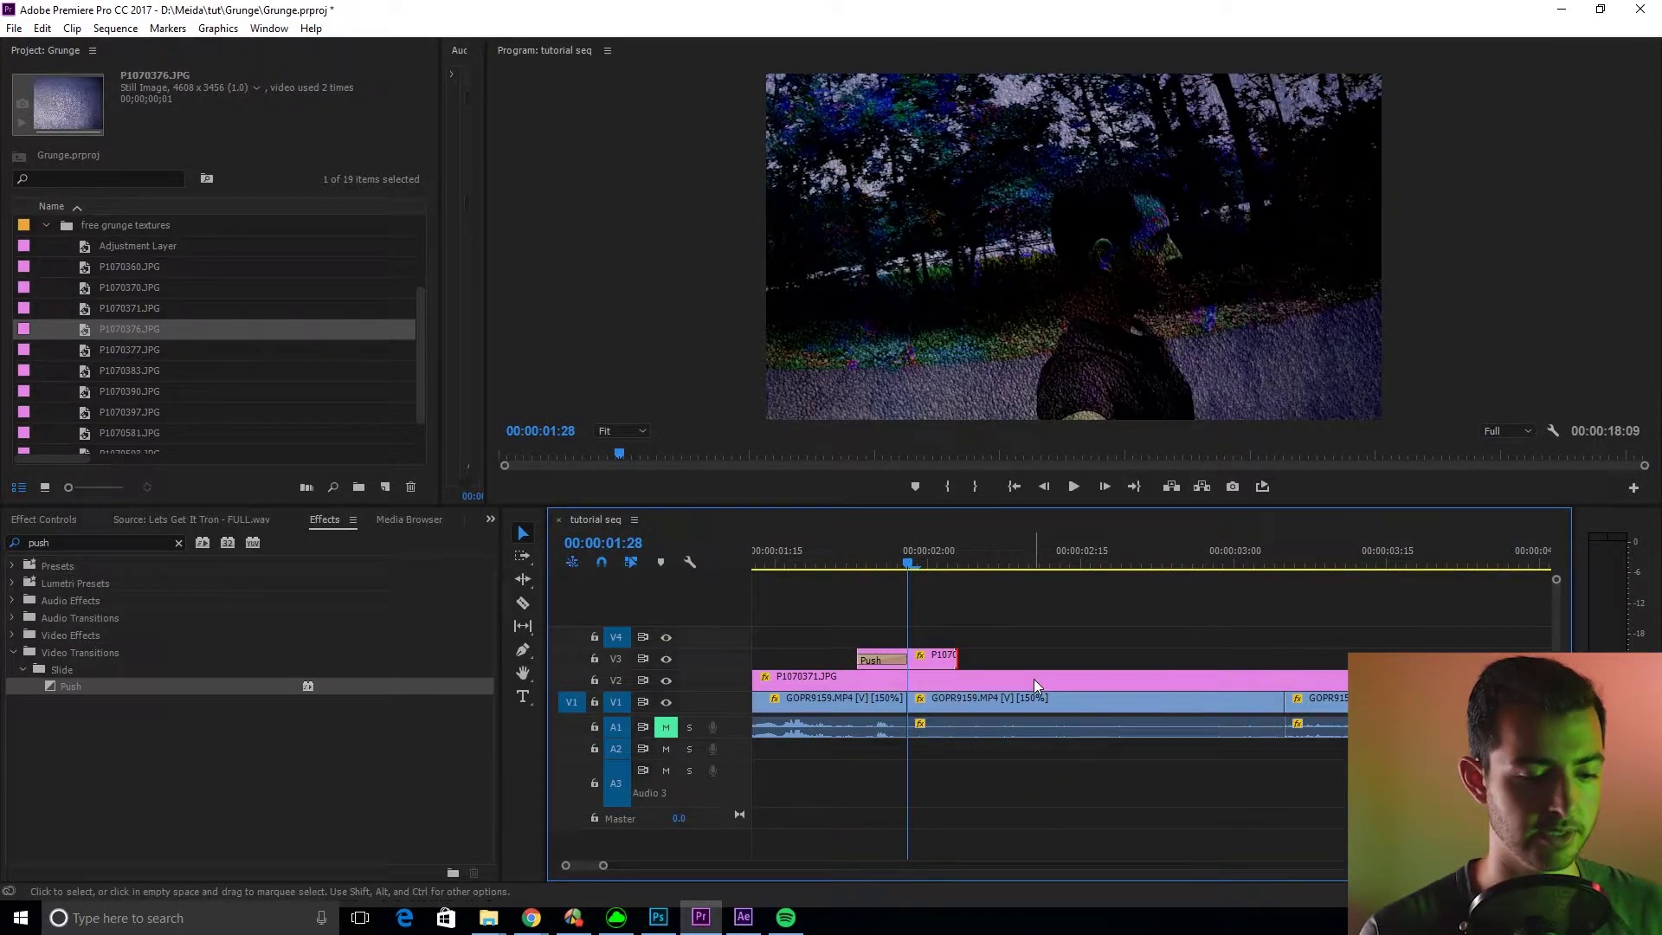
pyautogui.hotkey('ctrl', 'd')
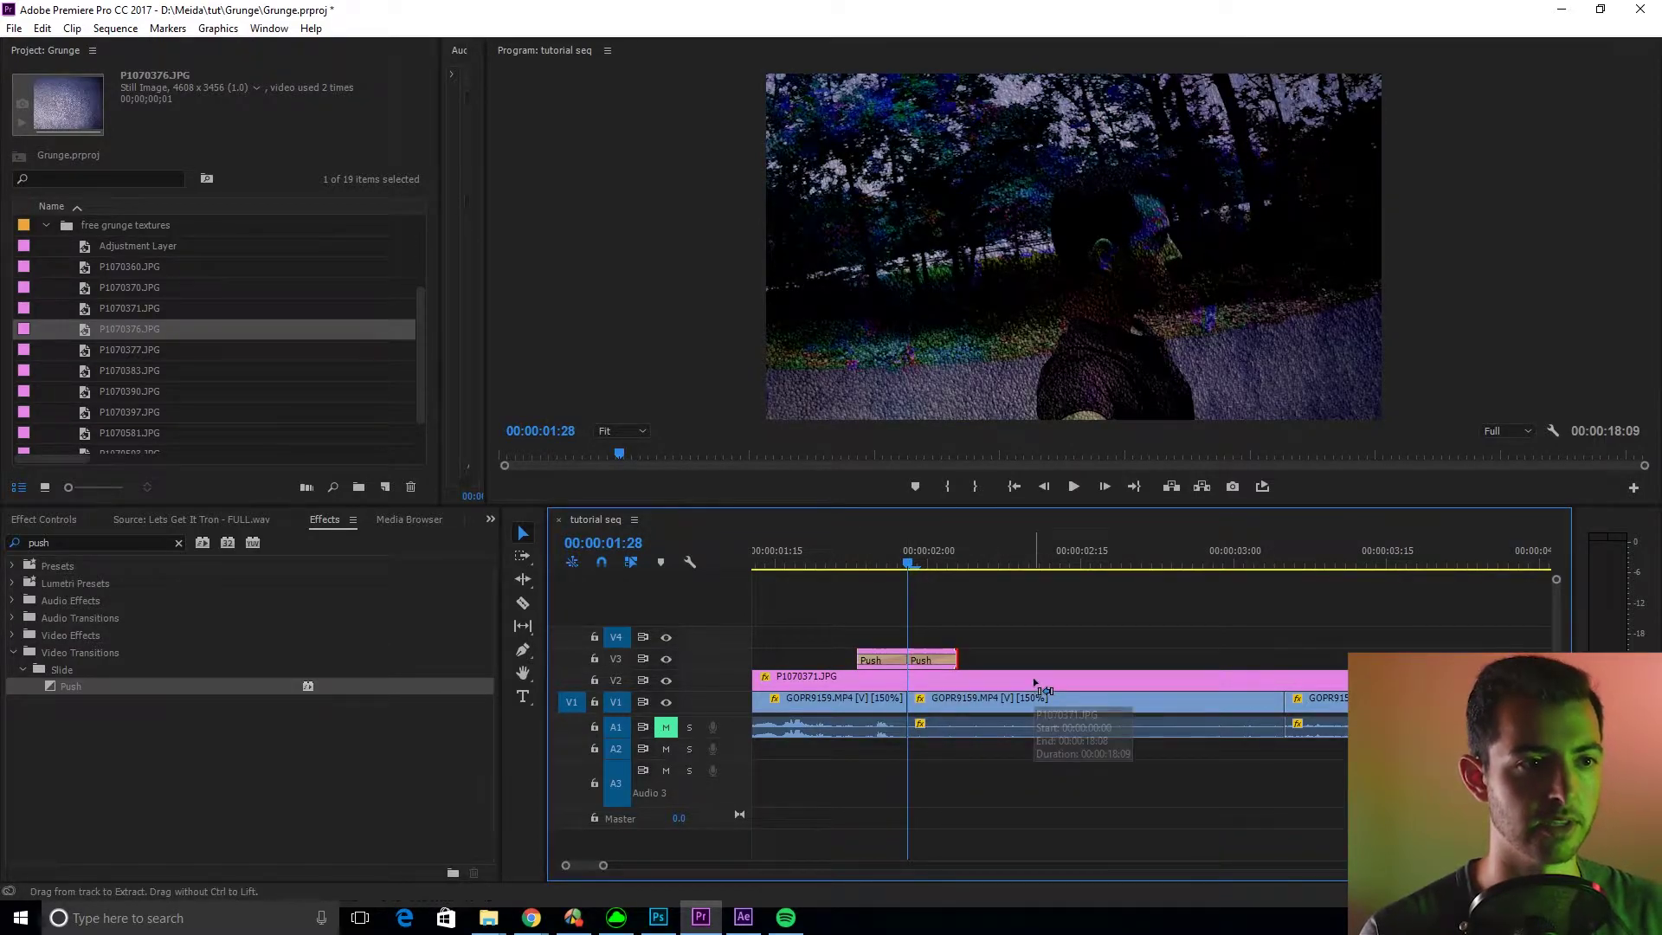
# Play and scrub through the cut to check the Push transitions on the texture clip
pyautogui.click(816, 547)
pyautogui.press('space')
pyautogui.click(841, 568)
pyautogui.moveTo(840, 571)
pyautogui.mouseDown()
pyautogui.moveTo(962, 570)
pyautogui.moveTo(837, 568)
pyautogui.moveTo(865, 569)
pyautogui.mouseUp()
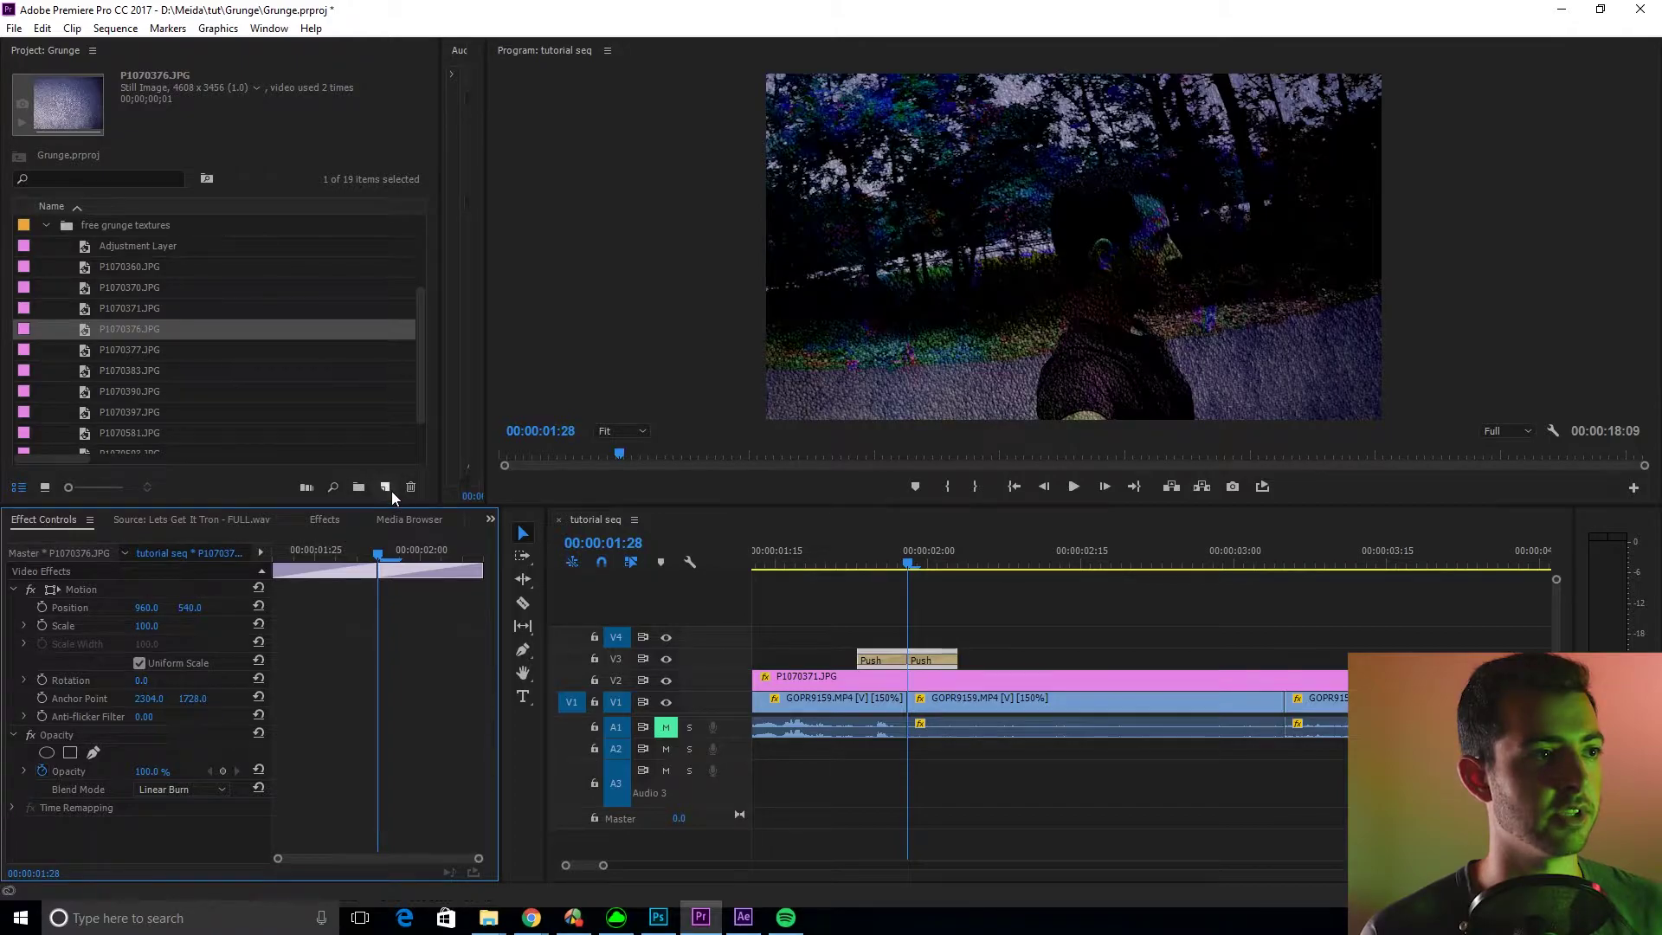
# Place the adjustment layer on V4 directly above the Push texture clip and apply Directional Blur to it
pyautogui.moveTo(111, 246); pyautogui.dragTo(958, 641)
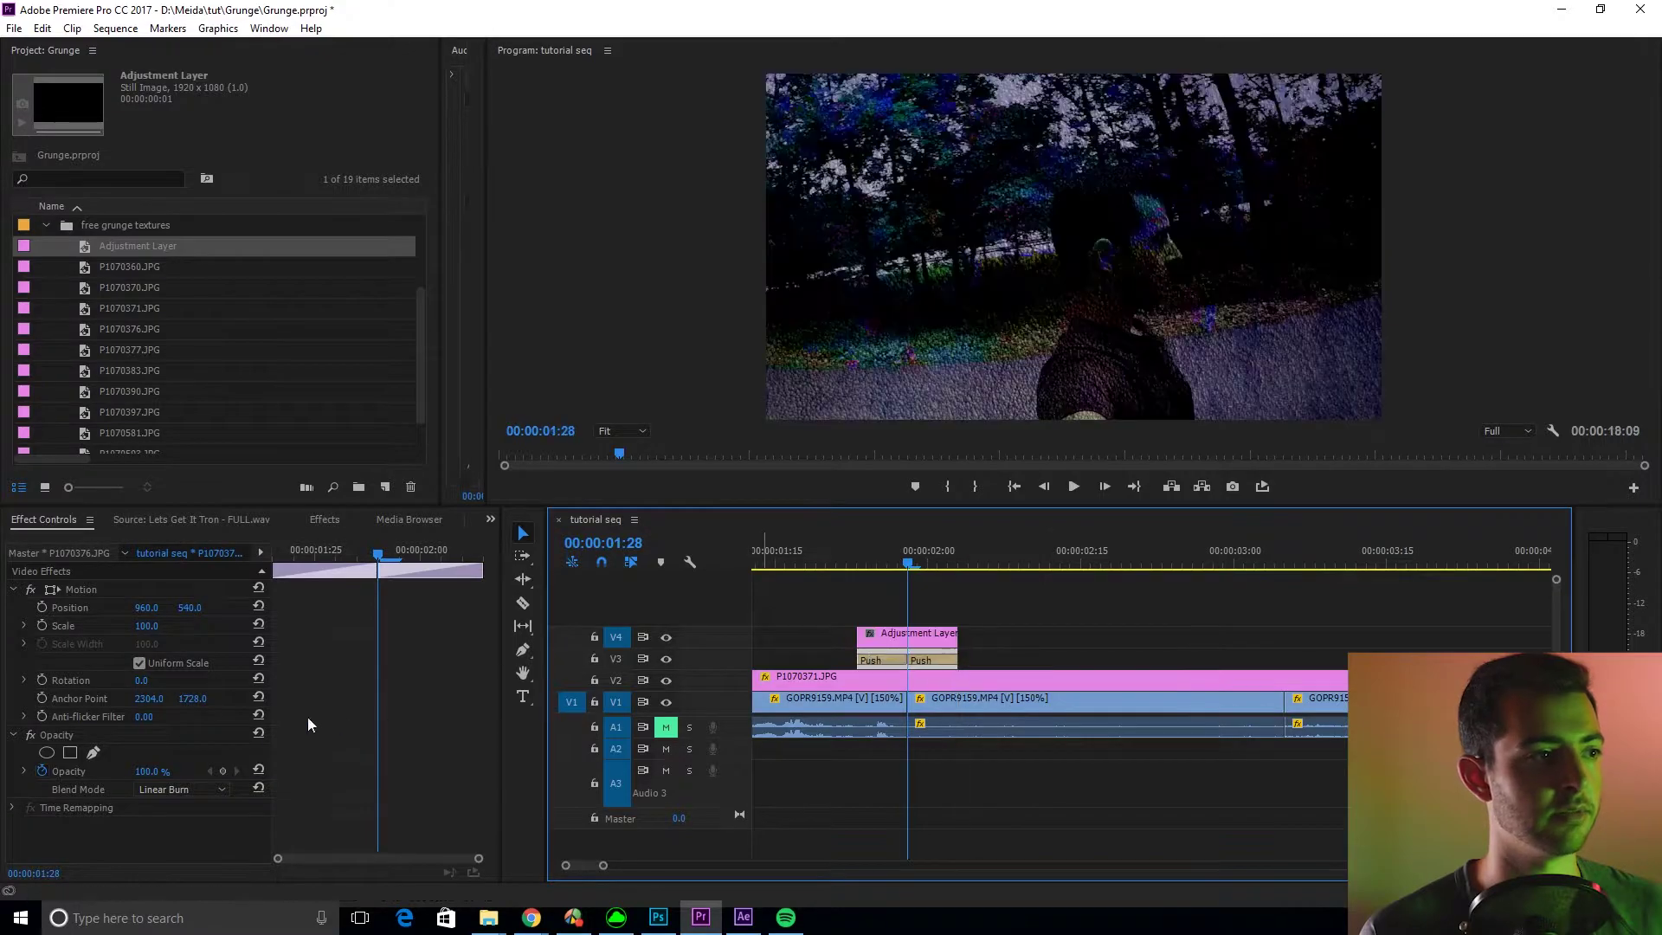
pyautogui.click(320, 521)
pyautogui.moveTo(85, 670); pyautogui.dragTo(853, 633)
# Set the Directional Blur's direction on the adjustment layer to 90°
pyautogui.click(39, 520)
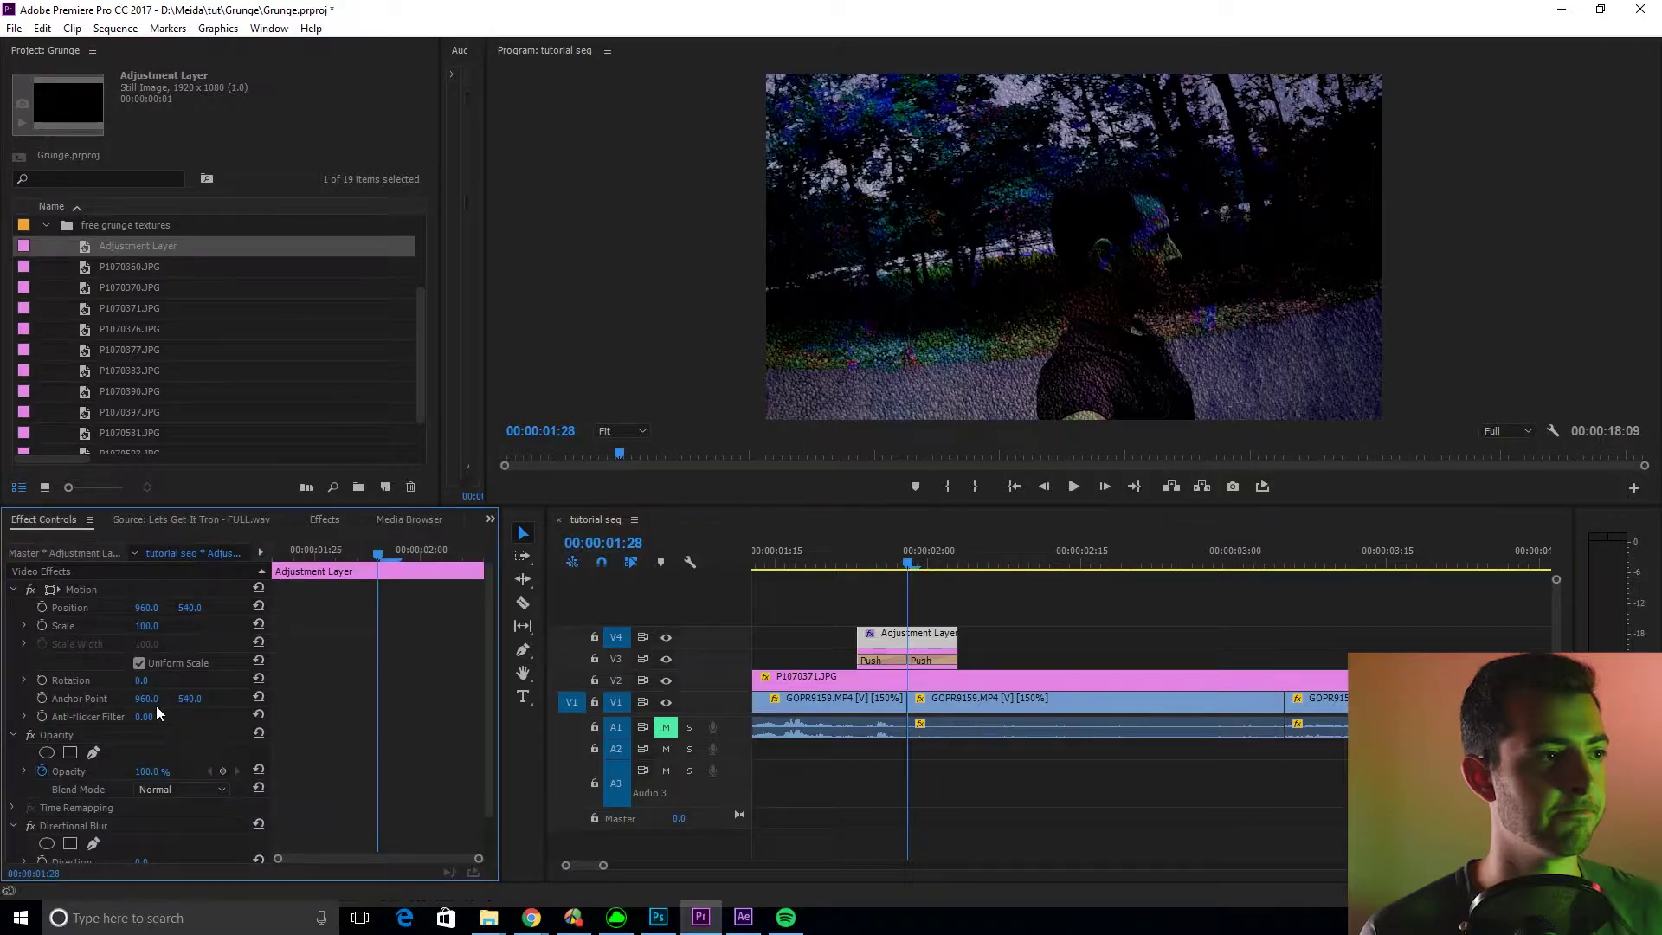
pyautogui.scroll(-5, 308, 779)
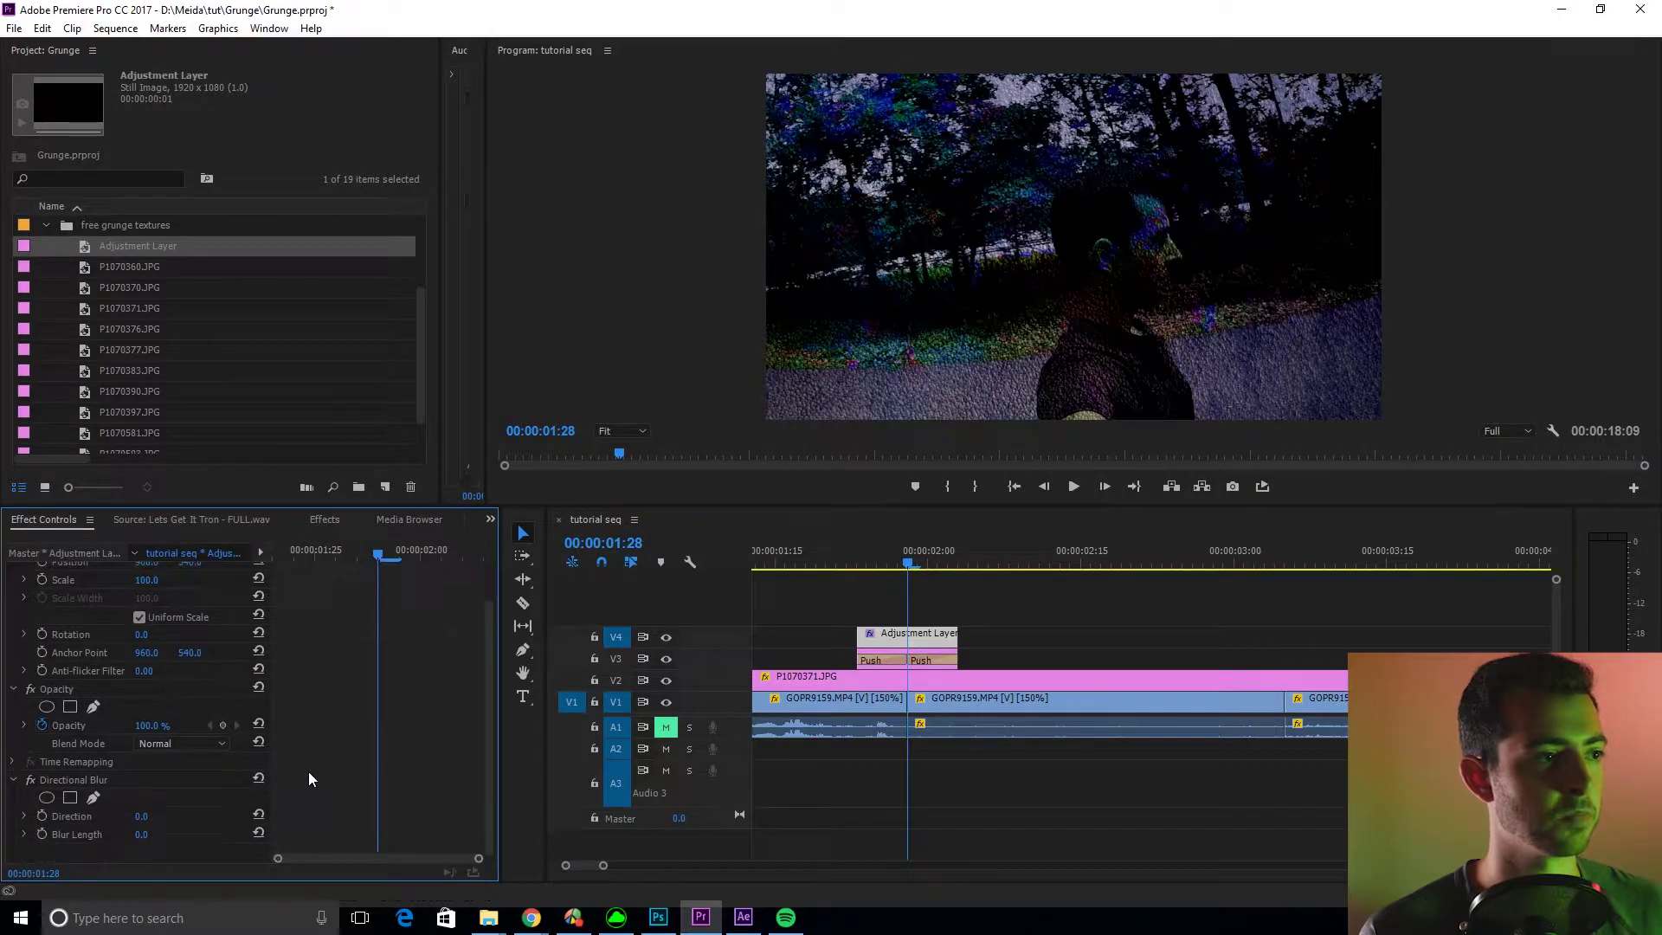
pyautogui.click(142, 816)
pyautogui.write('90')
pyautogui.press('Return')
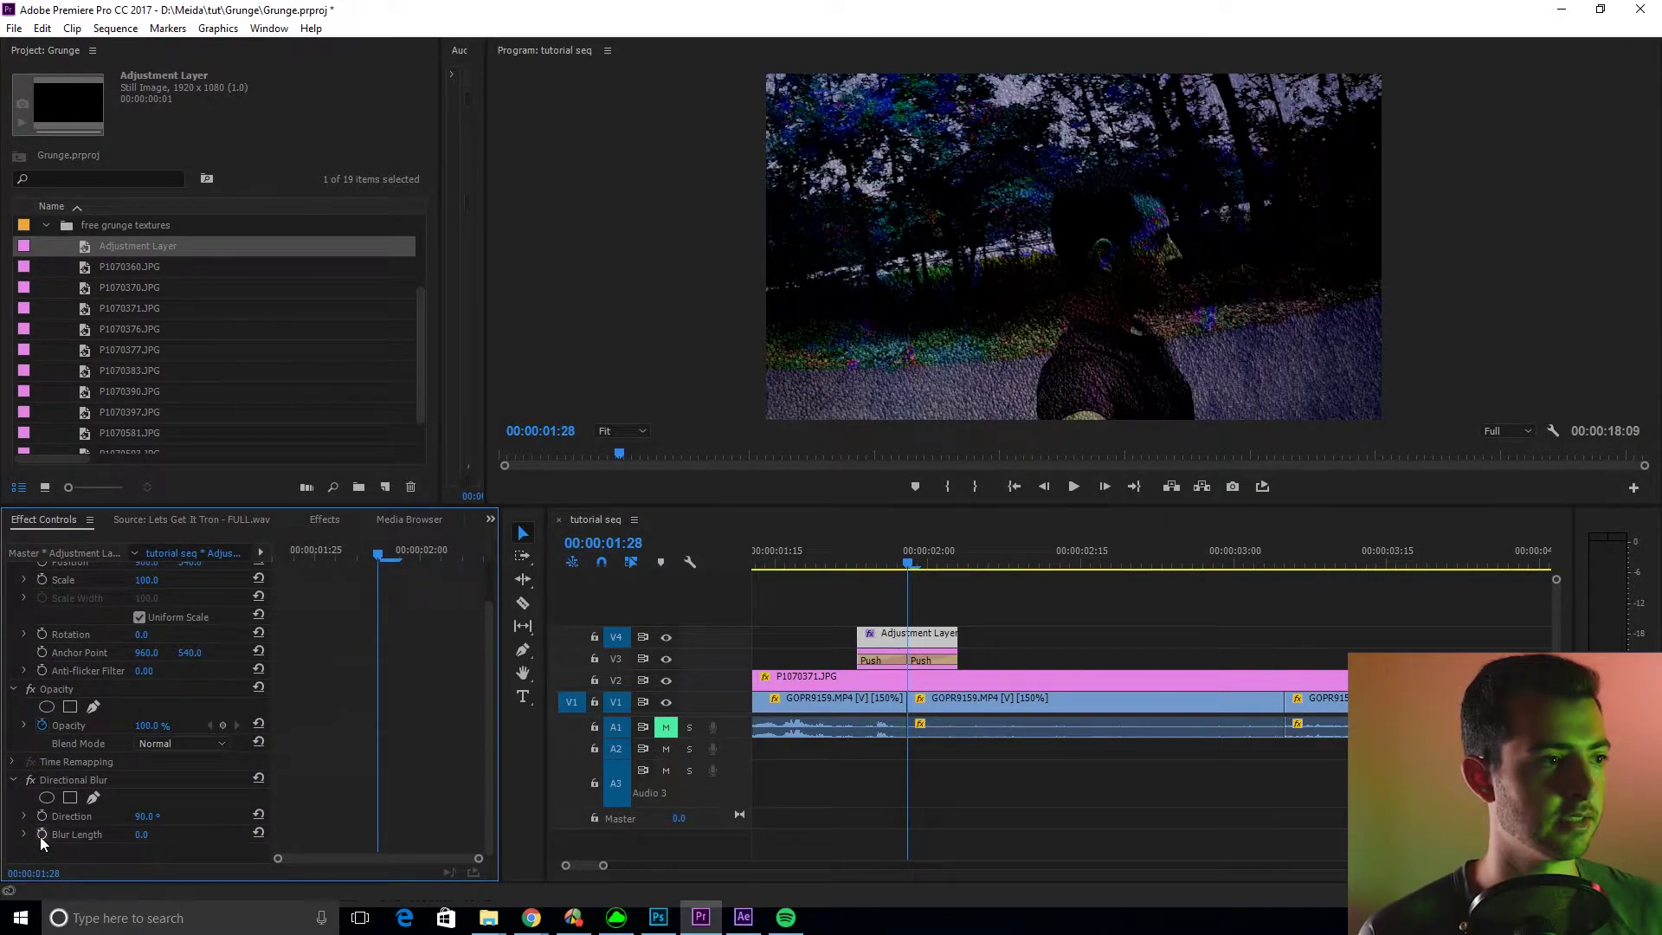
# Keyframe the adjustment layer's Blur Length at 0 on the clip's start and end, and at about 287 over the cut
pyautogui.click(41, 835)
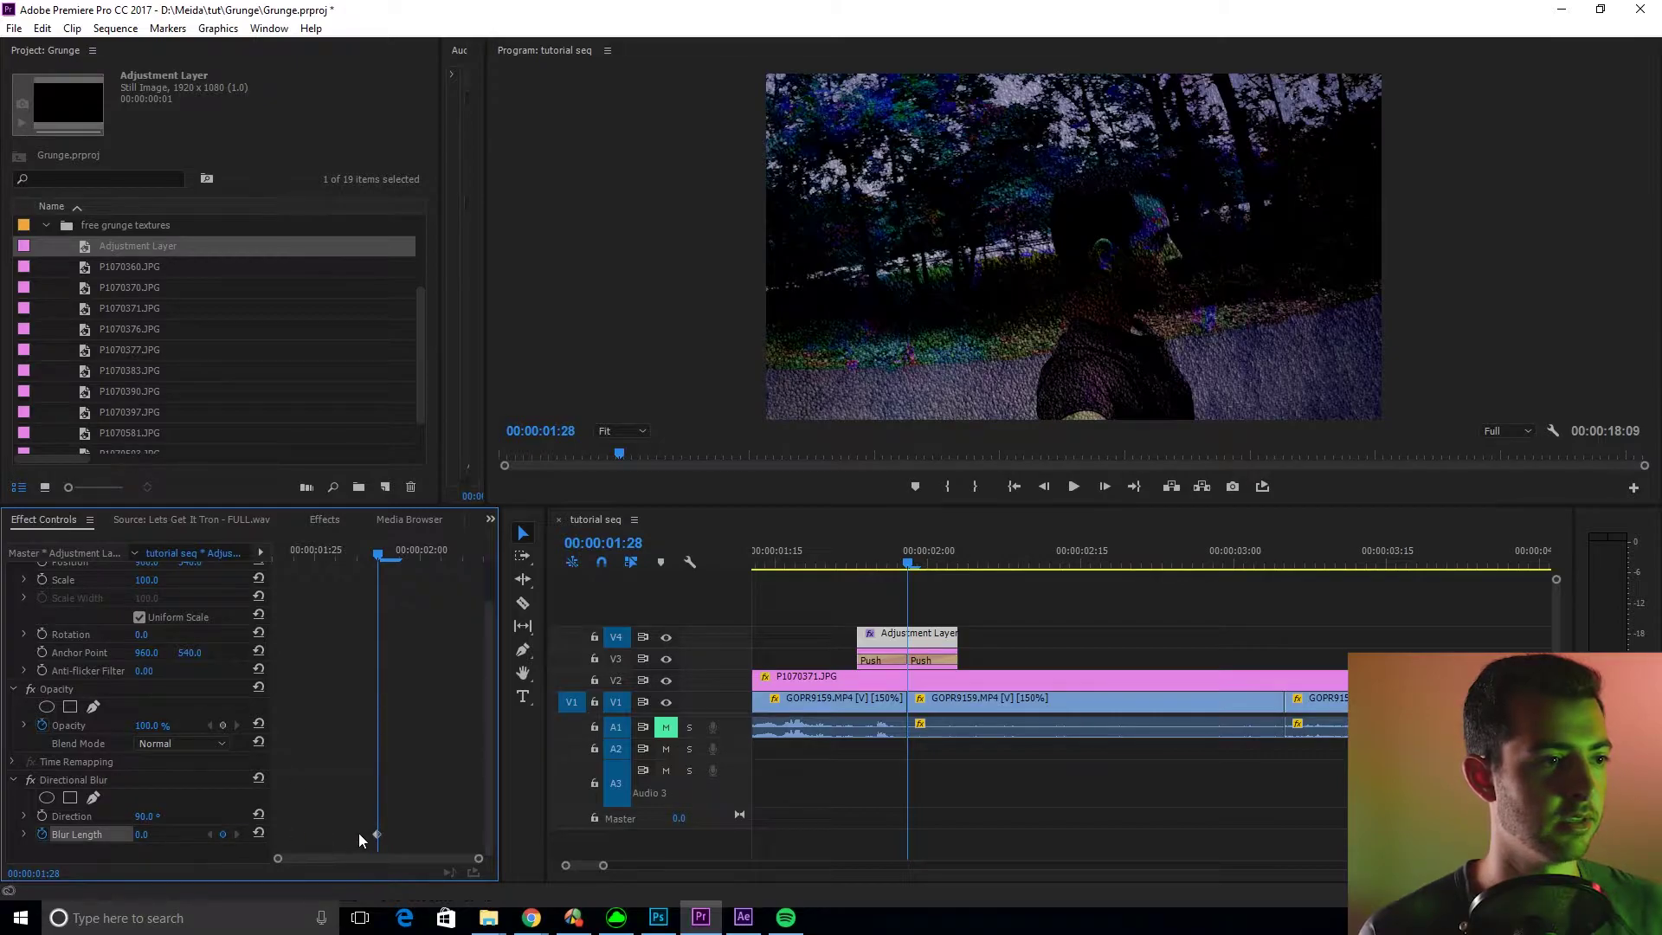
pyautogui.moveTo(377, 550); pyautogui.dragTo(511, 609)
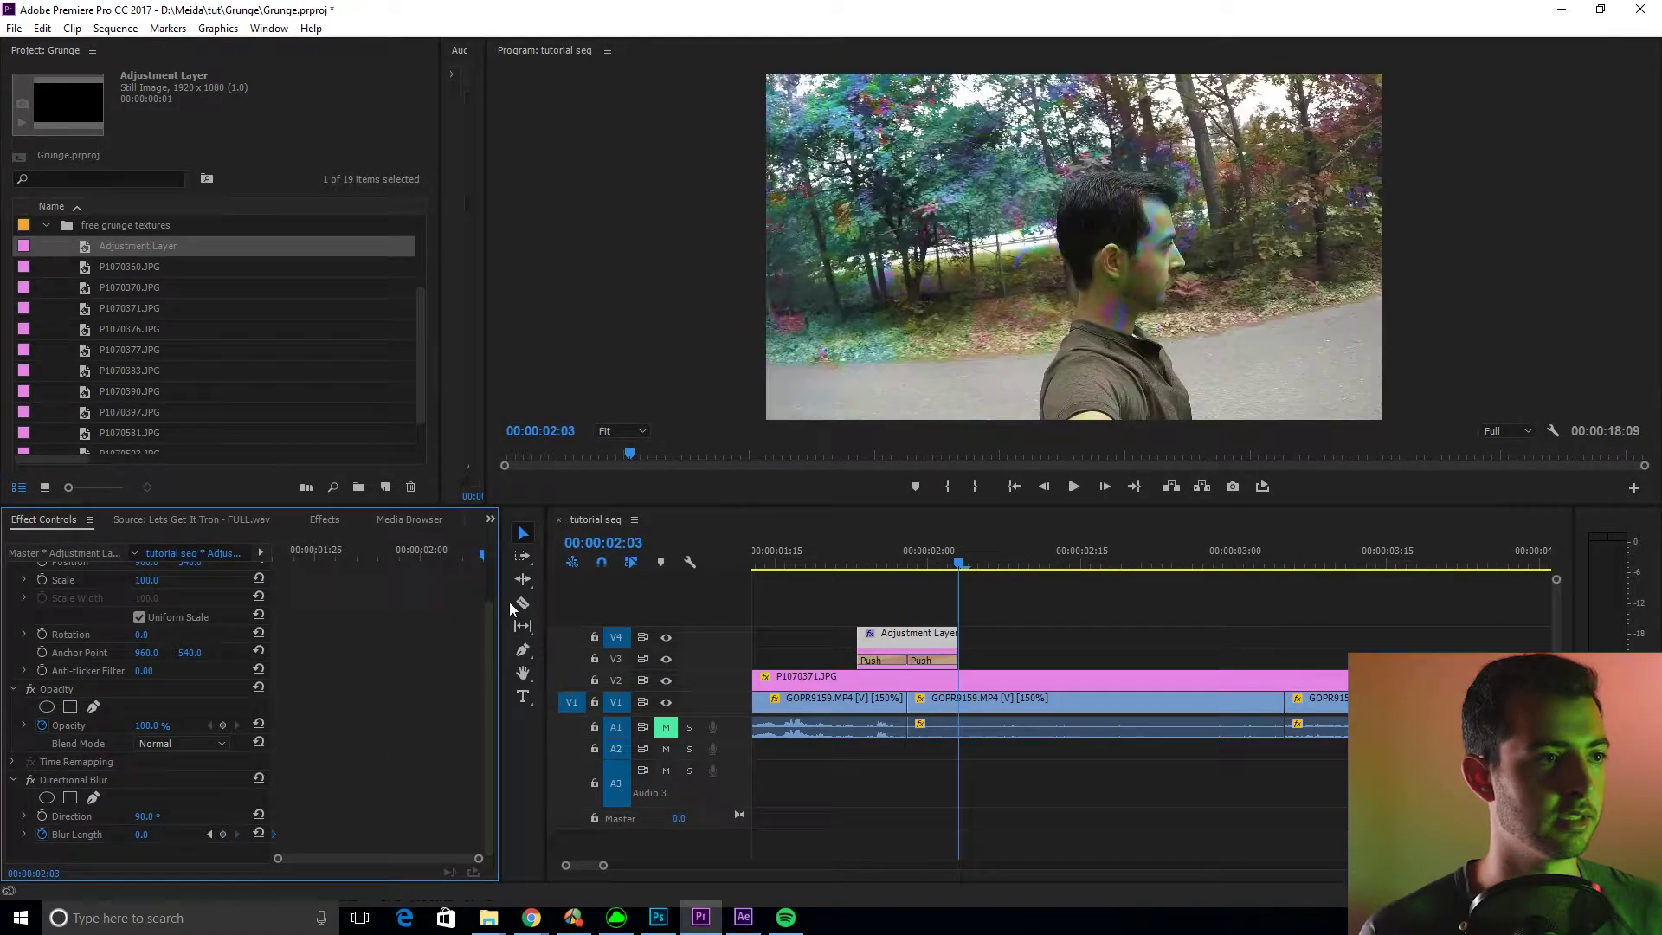
pyautogui.click(223, 834)
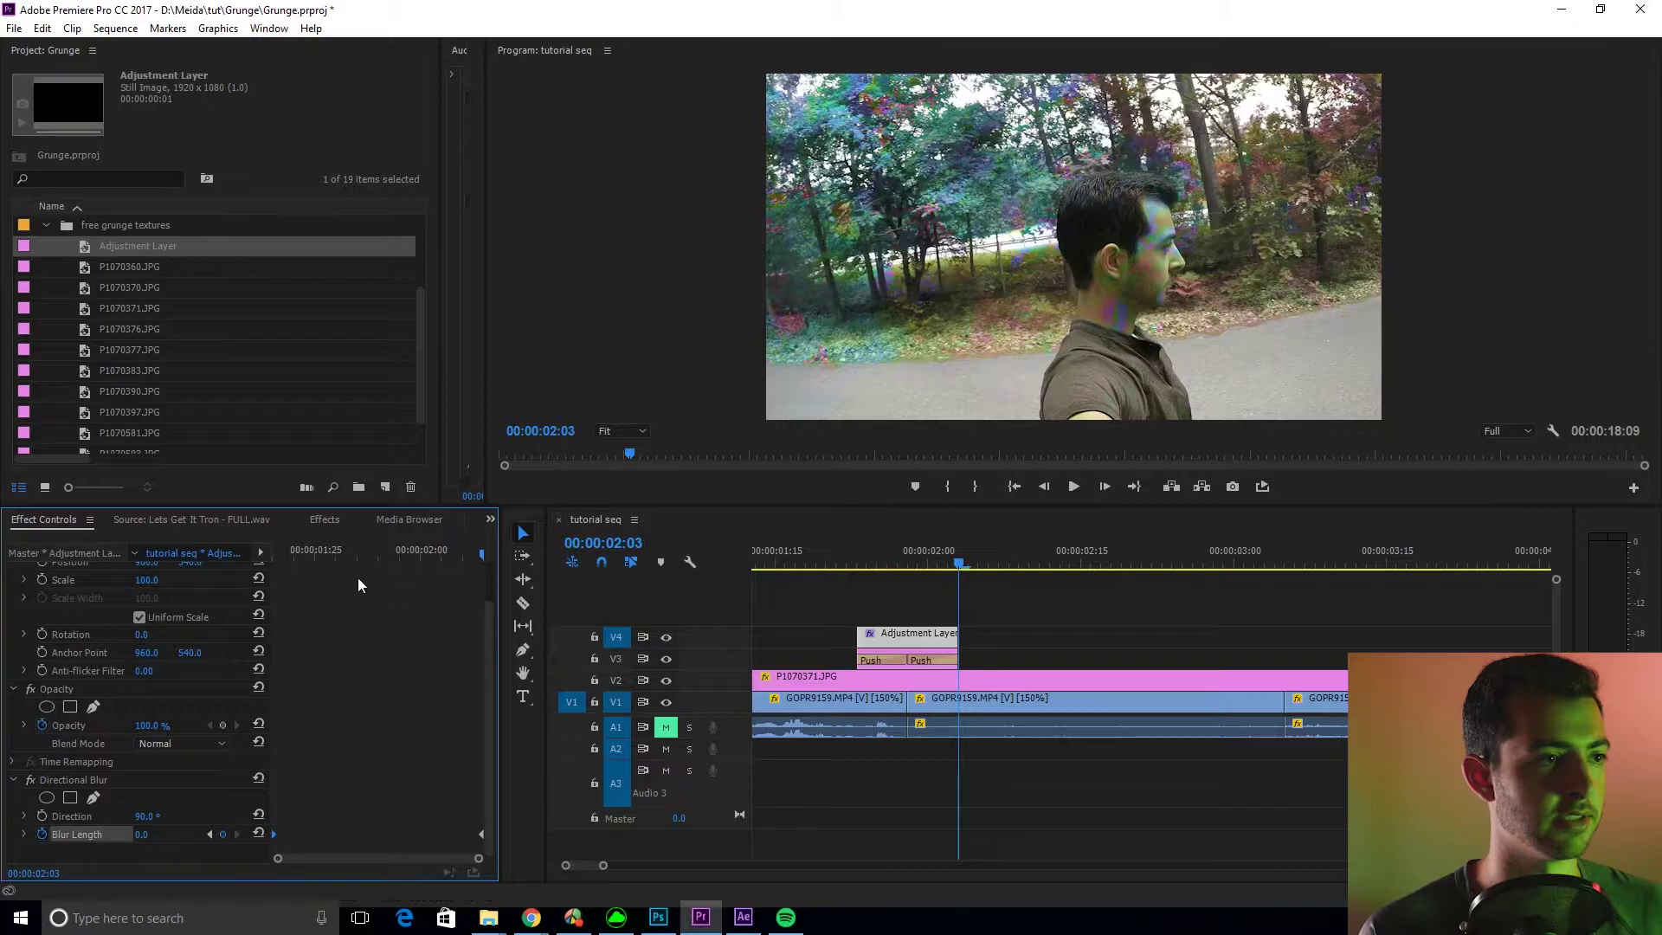
pyautogui.click(377, 554)
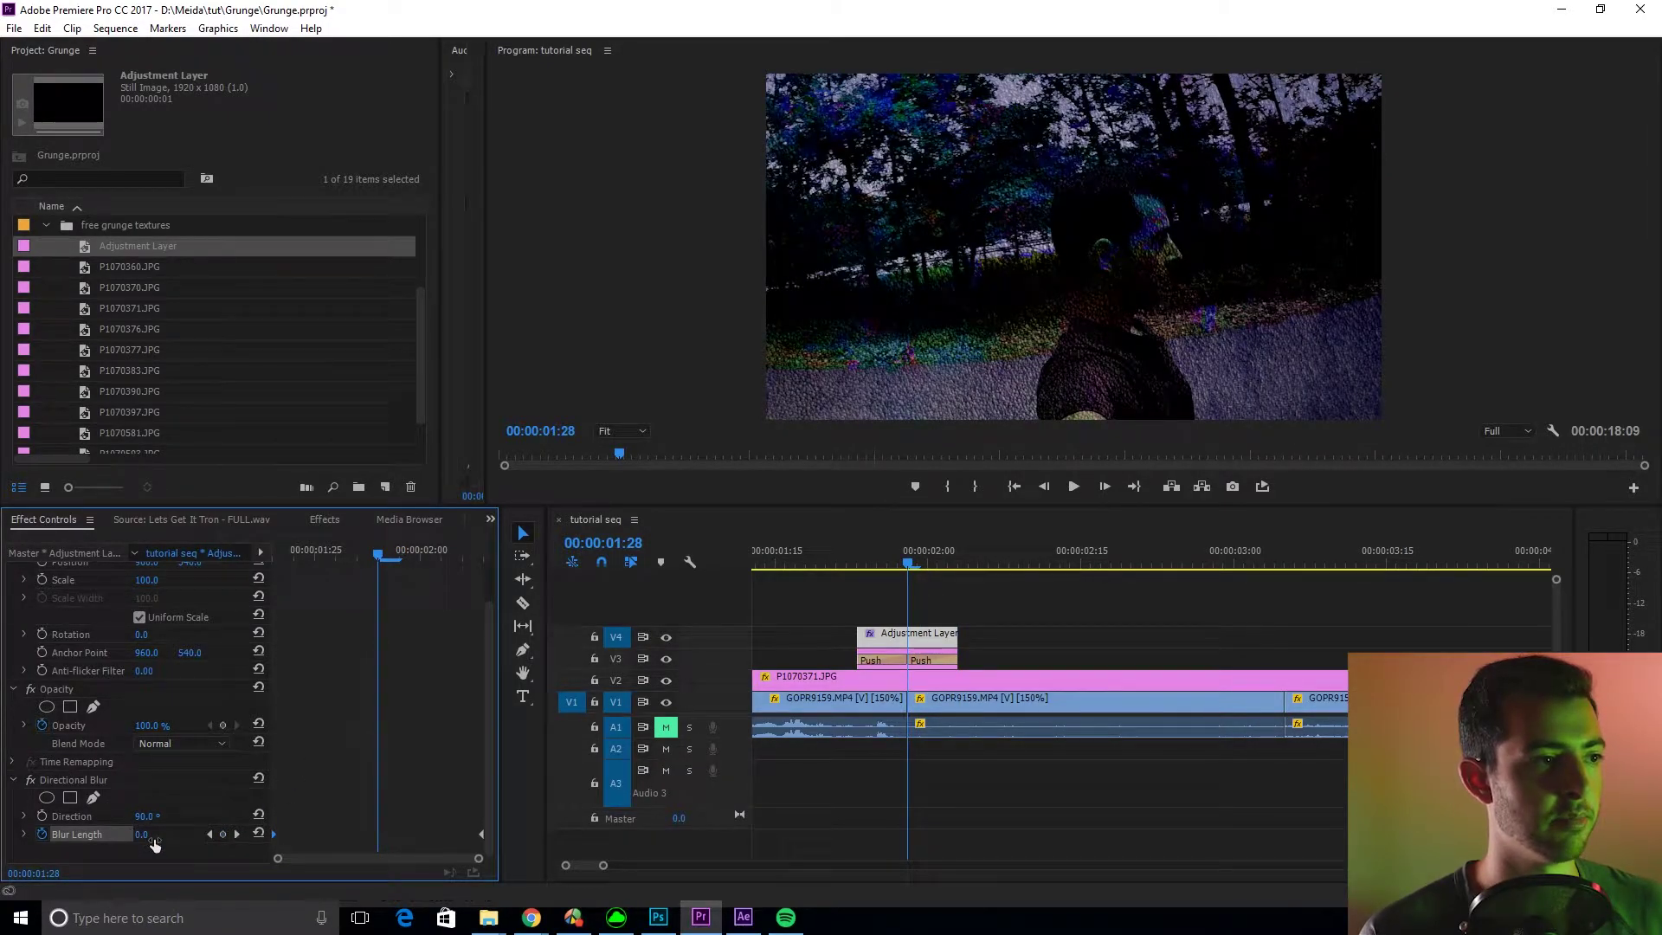
pyautogui.moveTo(142, 834); pyautogui.dragTo(297, 834)
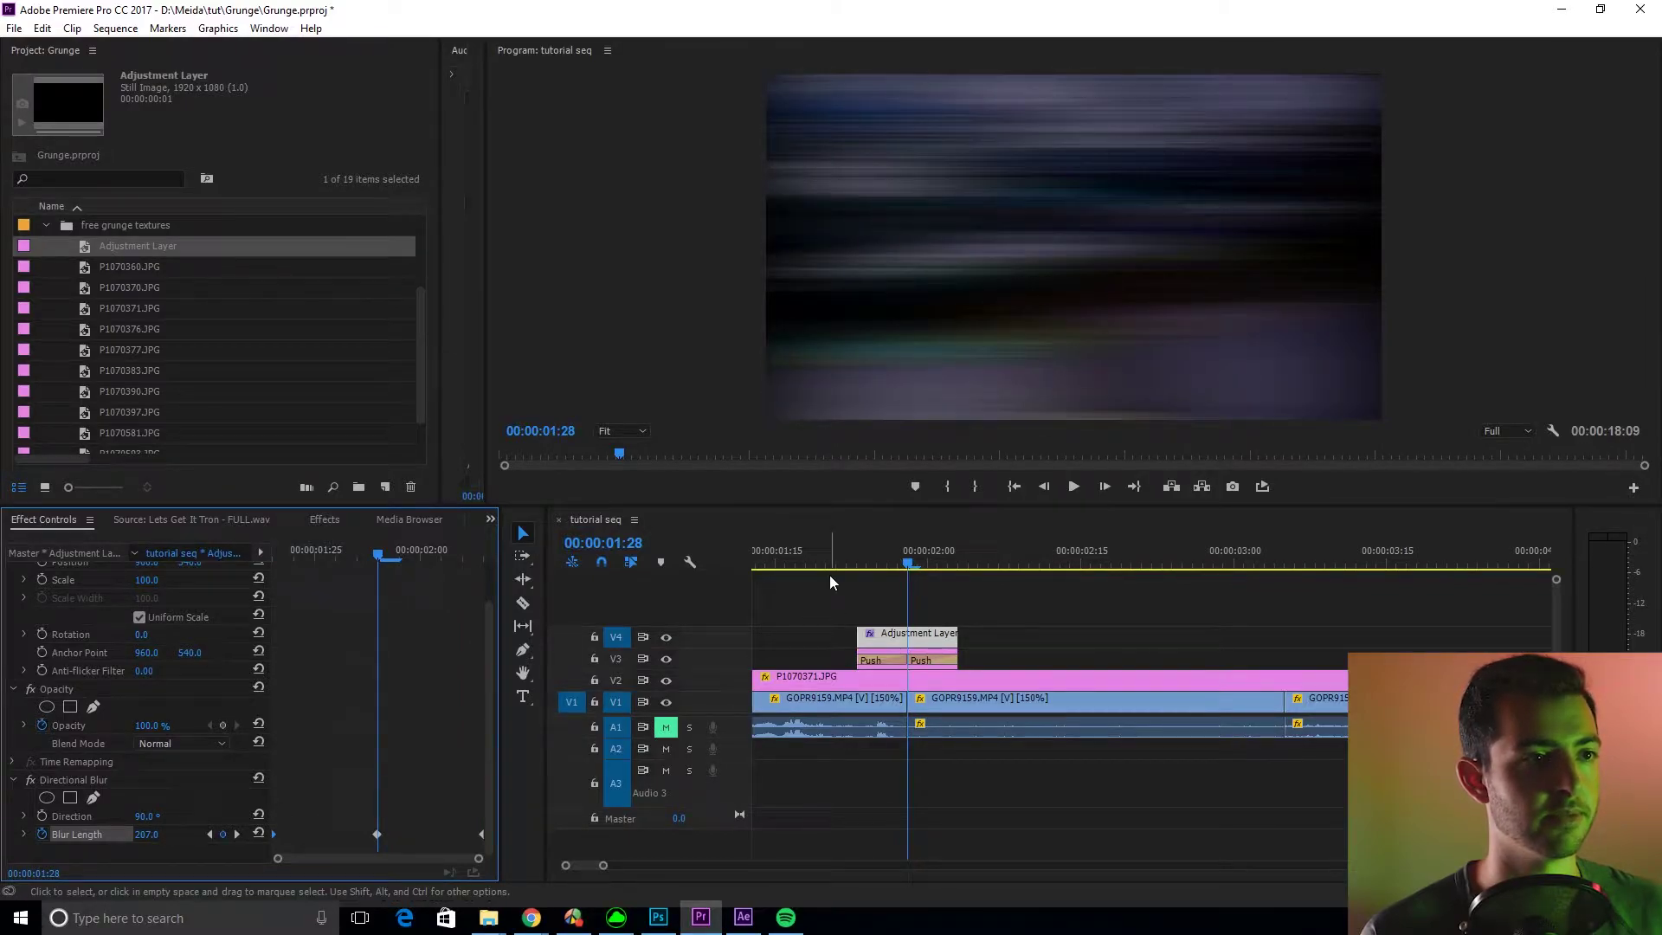
# Play back the sequence through the blurred Push transition to check how it looks
pyautogui.click(819, 552)
pyautogui.click(831, 612)
pyautogui.press('space')
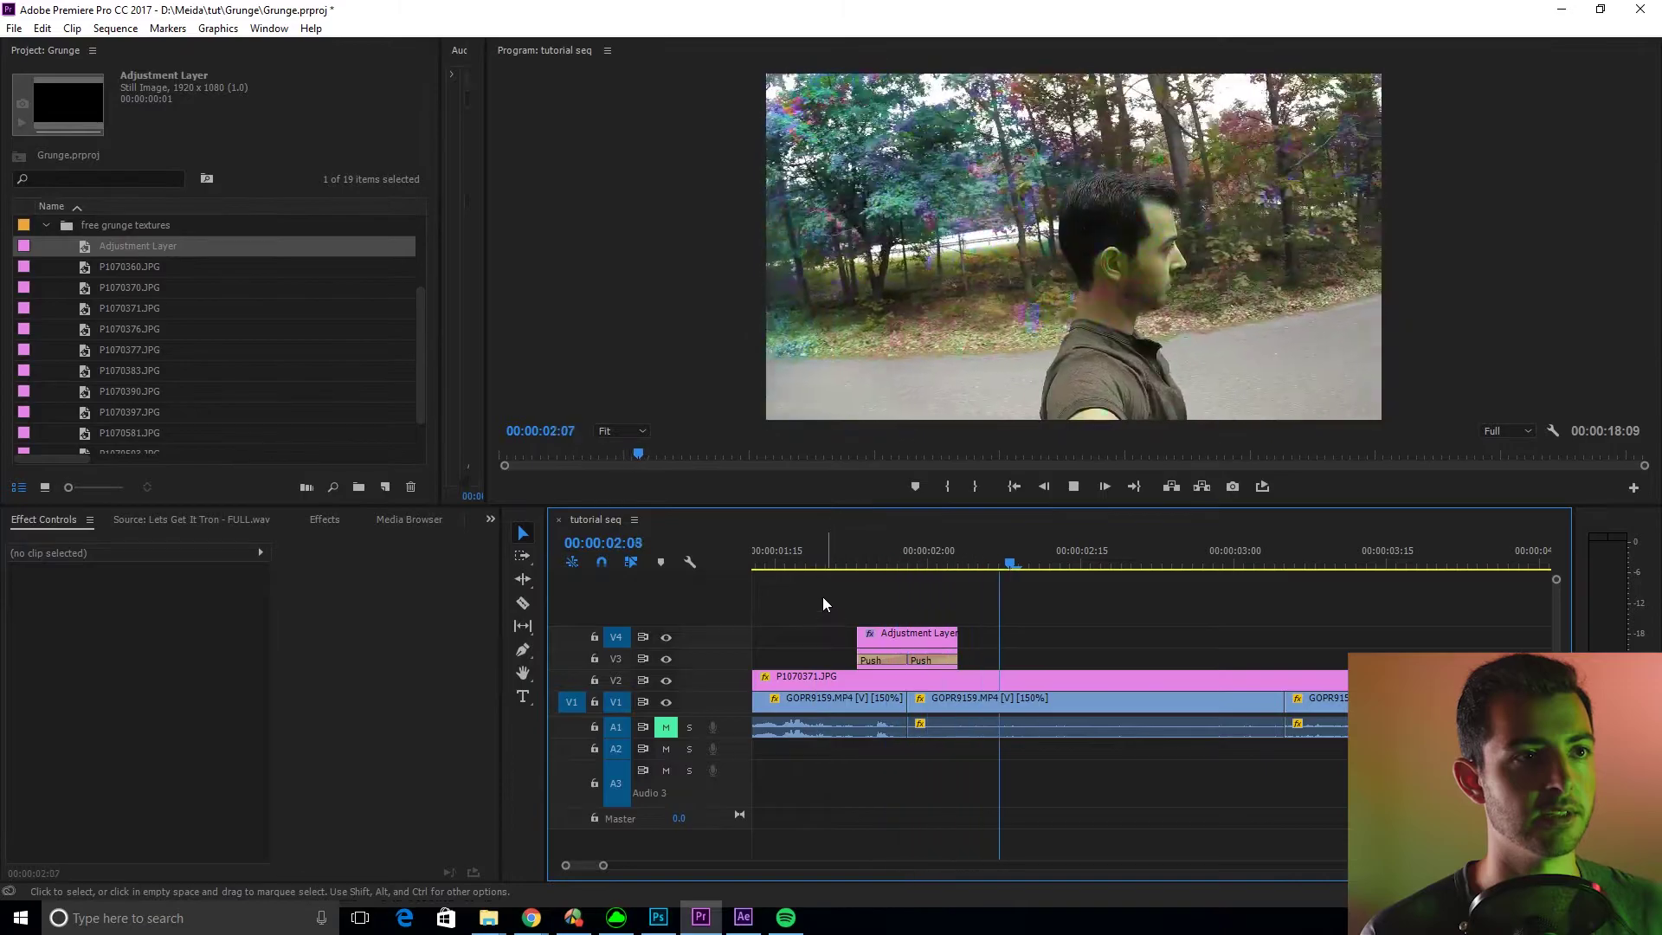
pyautogui.click(788, 554)
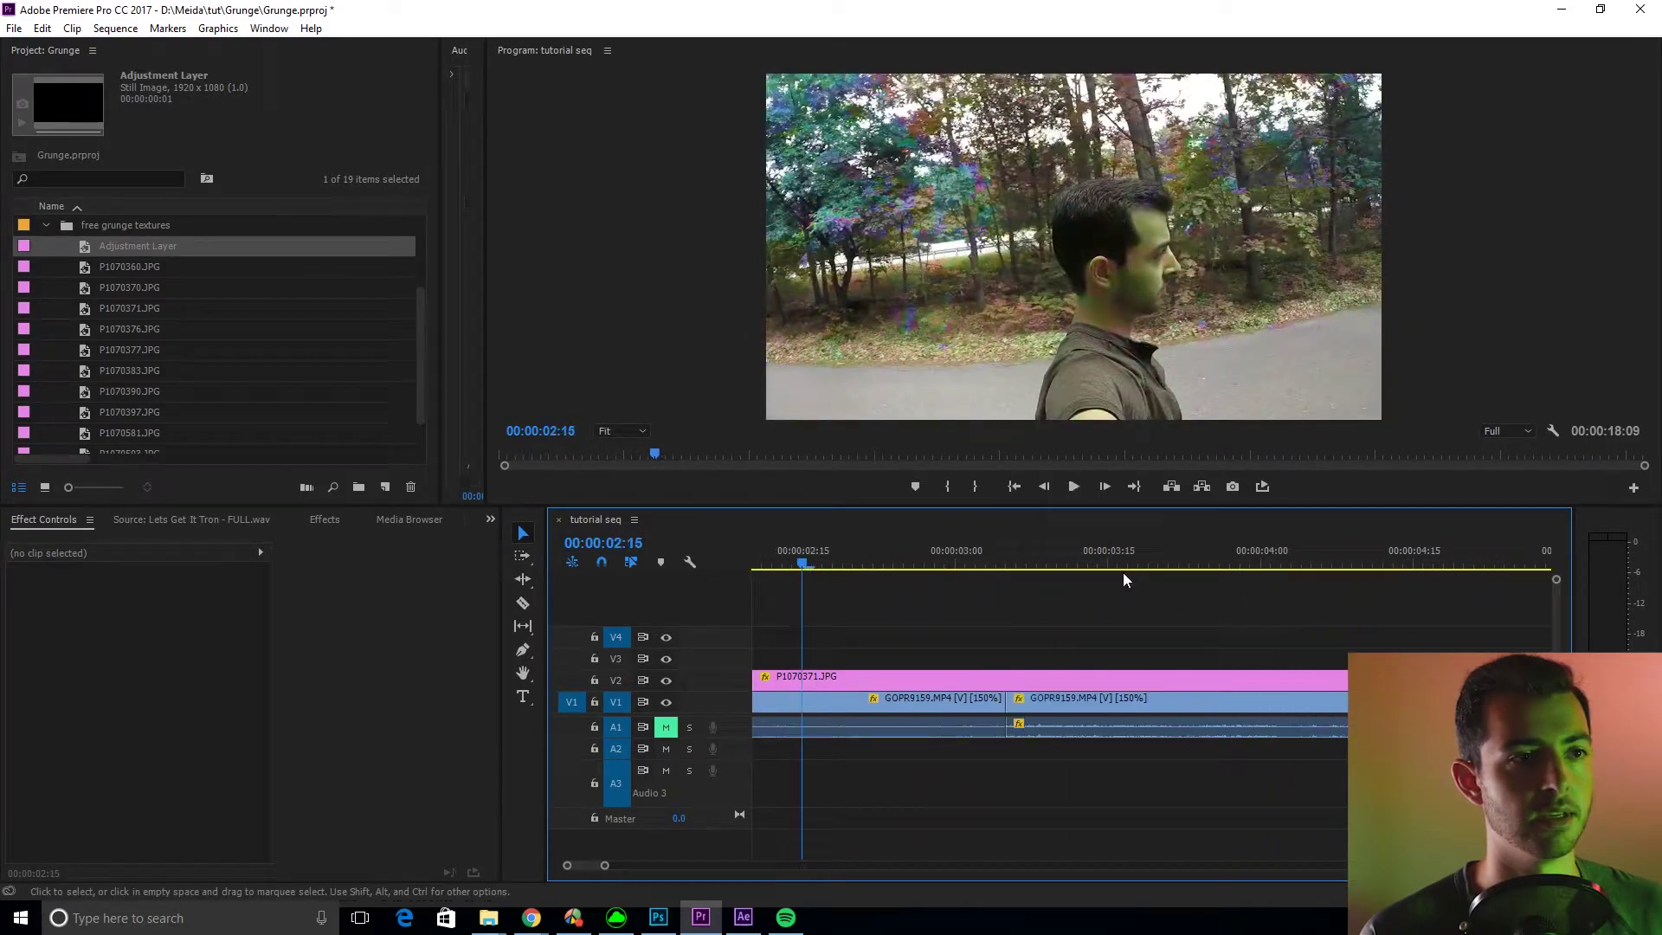
pyautogui.scroll(3, 866, 617)
pyautogui.click(798, 558)
pyautogui.press('space')
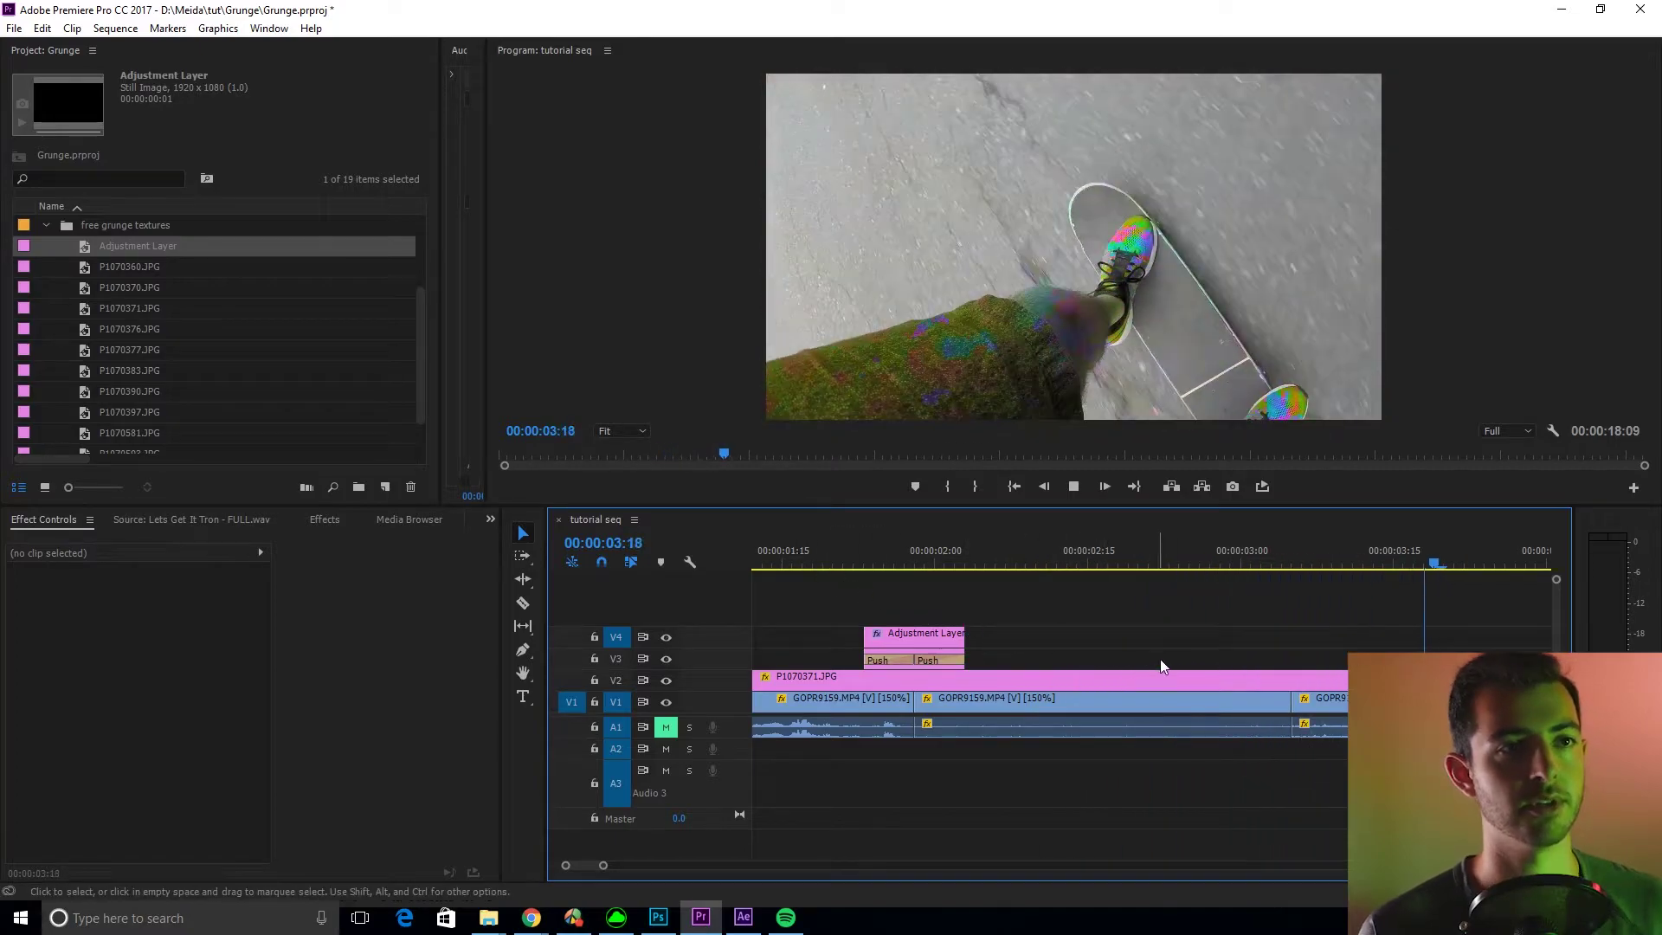
pyautogui.press('space')
# Place all ten texture stills, P1070360.JPG to P1070593.JPG, on V3 starting at 00:00:03:00, centred over the next cut
pyautogui.scroll(-2, 1168, 653)
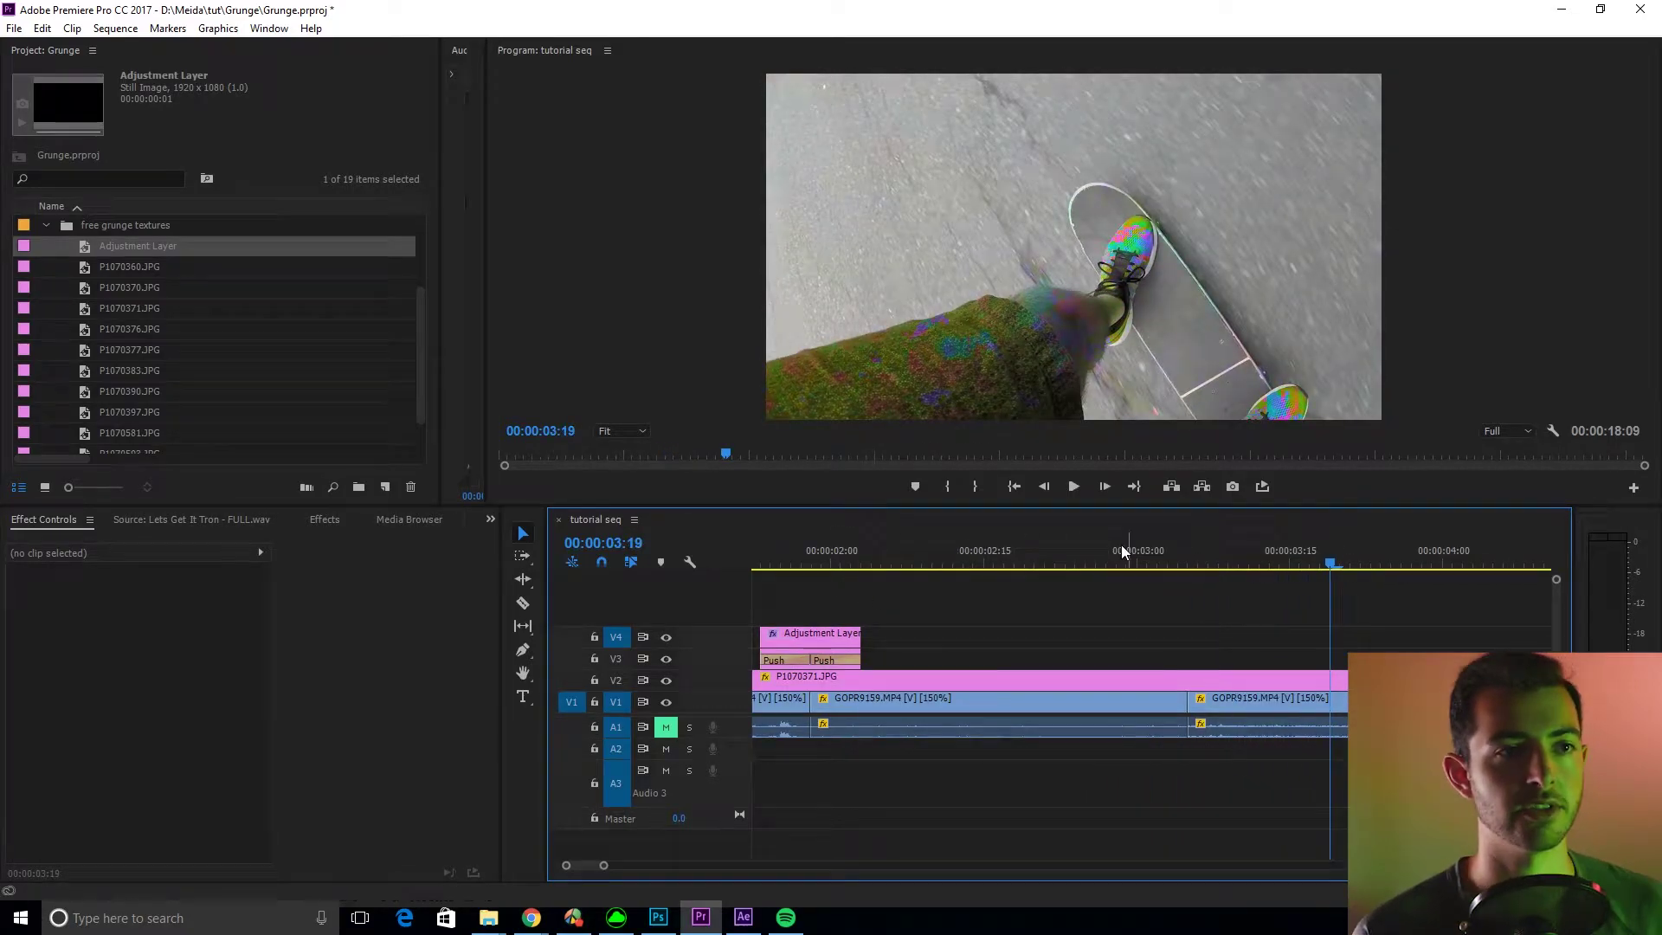
pyautogui.click(1076, 562)
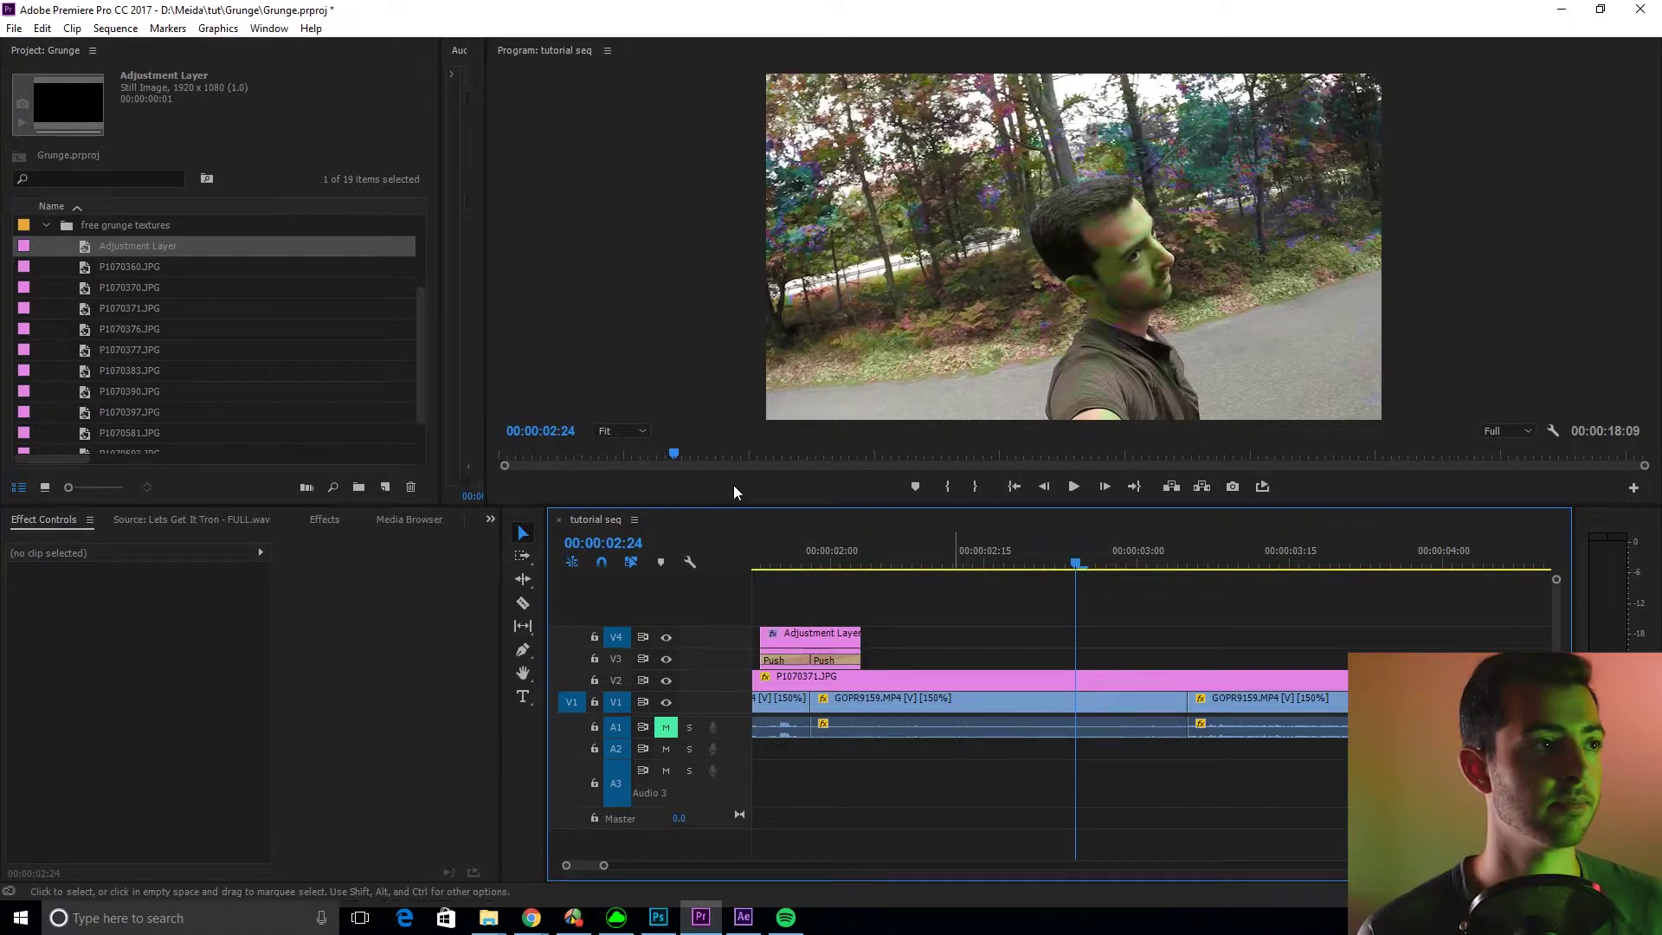
pyautogui.click(84, 268)
pyautogui.scroll(-1, 99, 322)
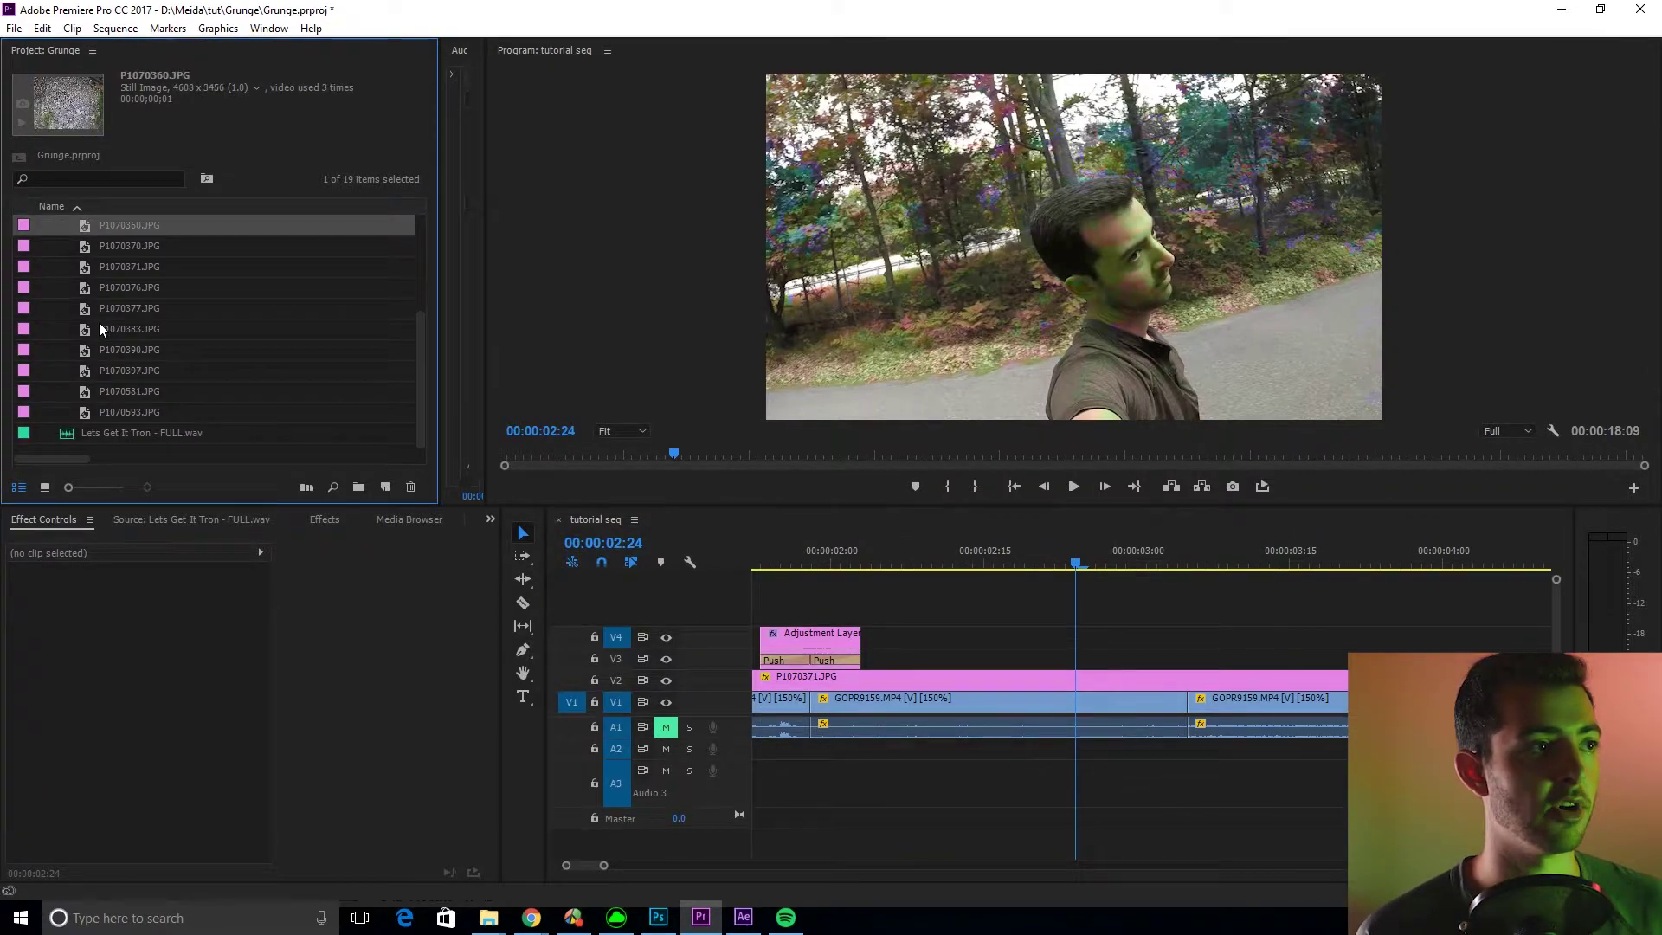
pyautogui.keyDown('shift'); pyautogui.click(102, 412); pyautogui.keyUp('shift')
pyautogui.scroll(2, 87, 355)
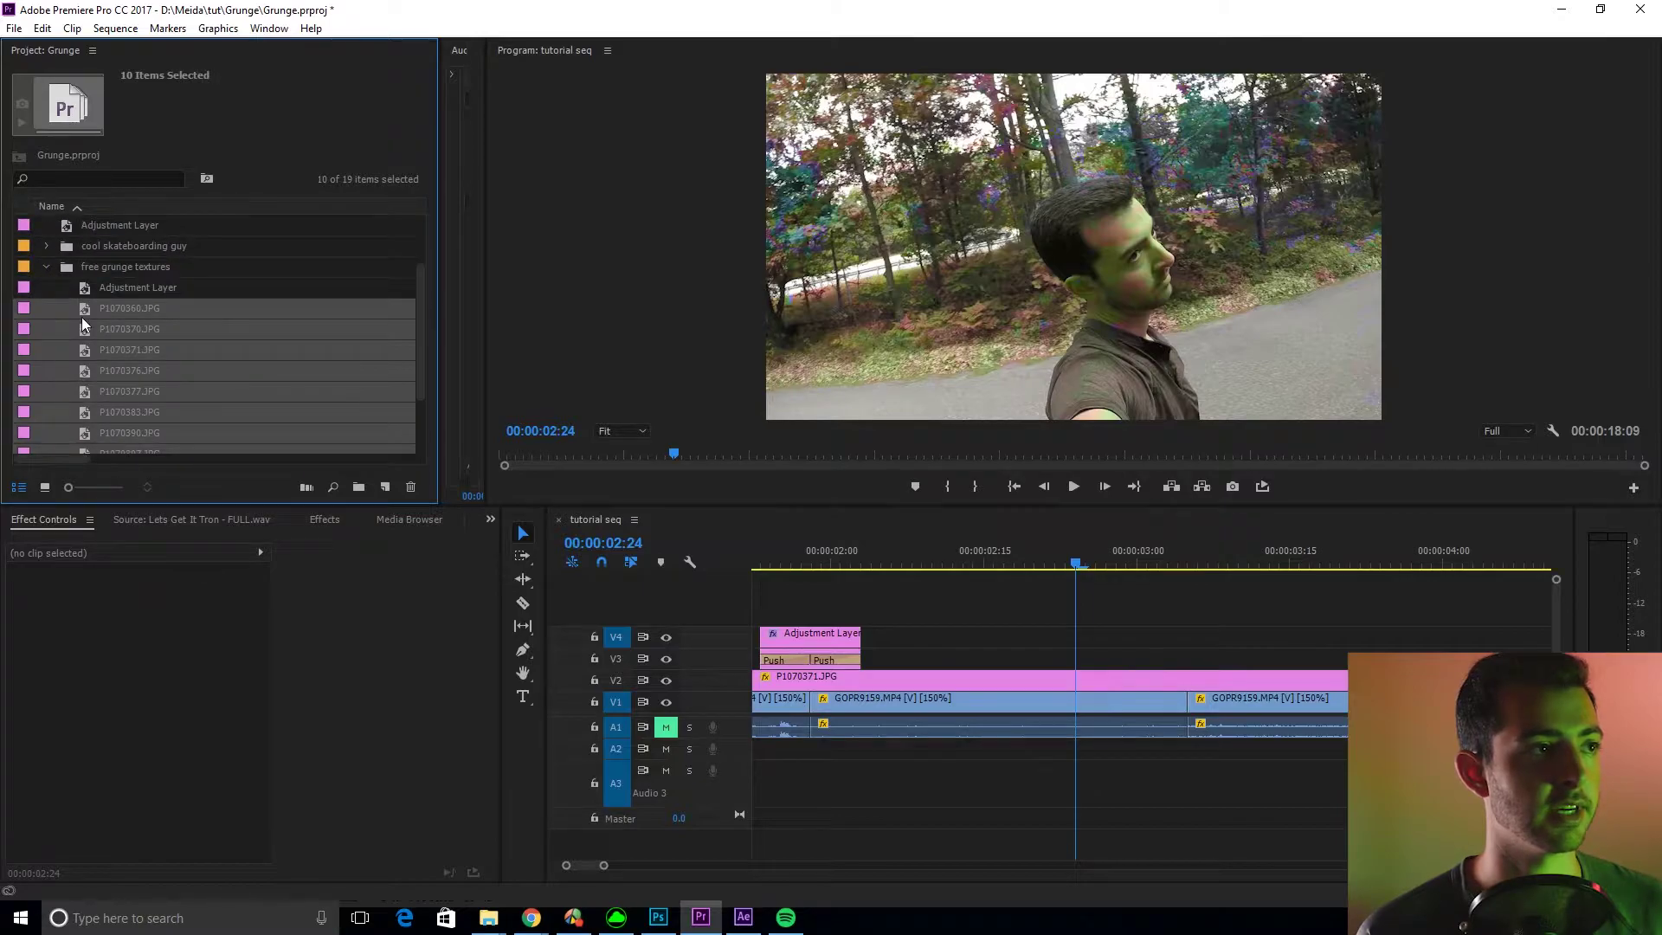
pyautogui.moveTo(84, 321); pyautogui.dragTo(1188, 674)
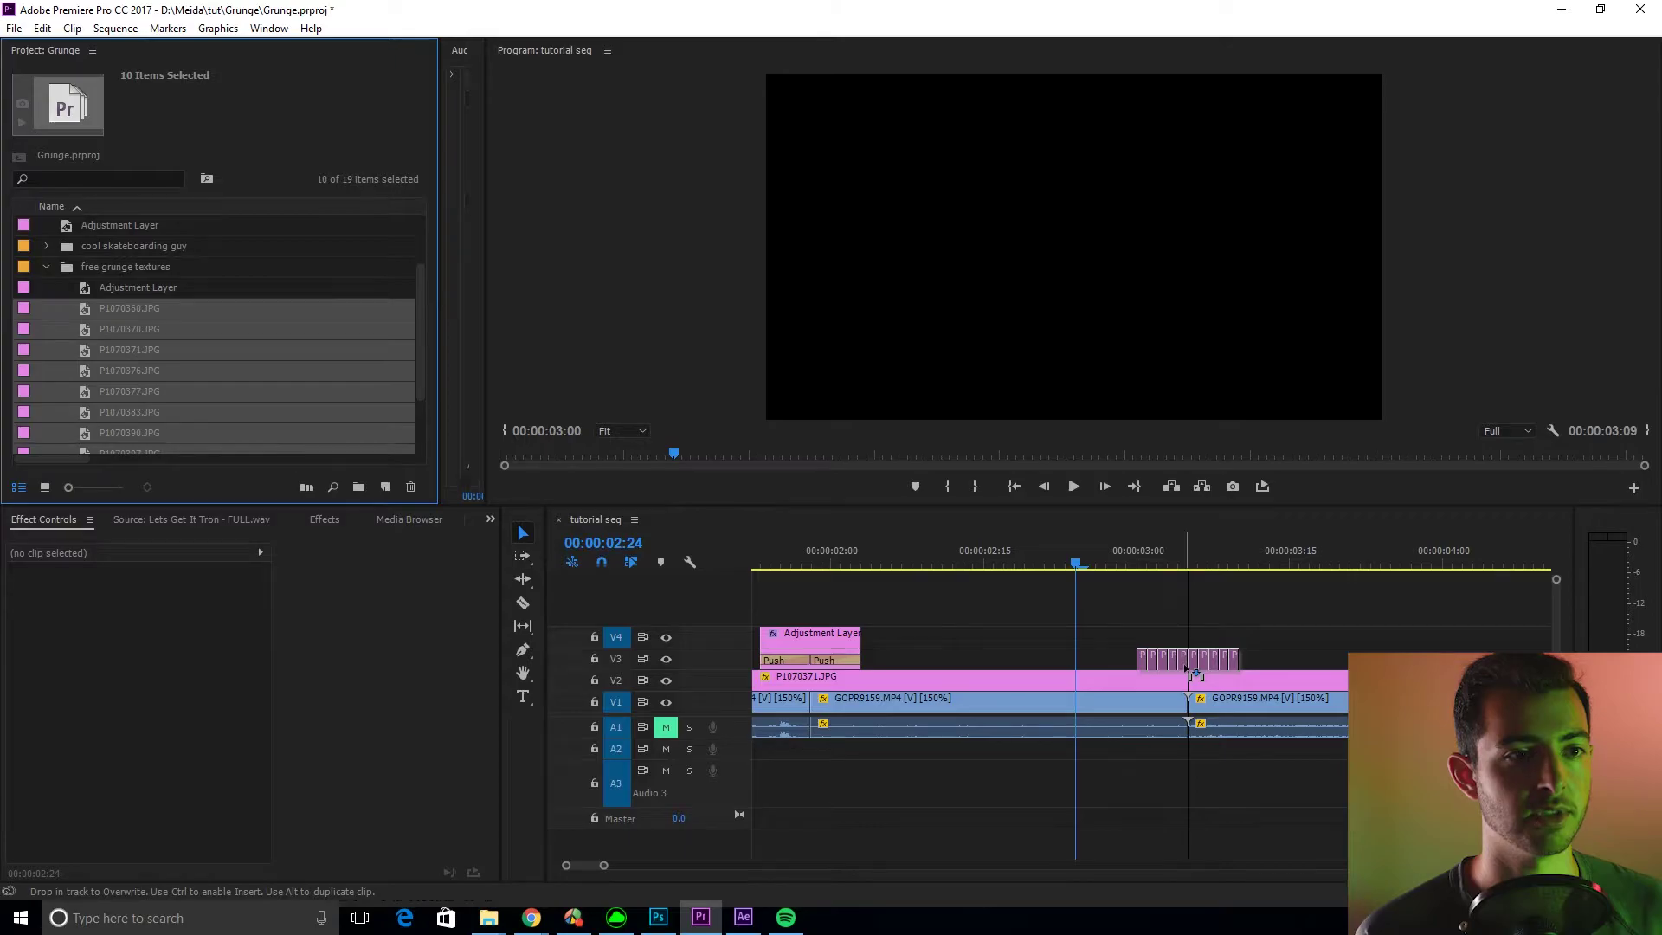
pyautogui.moveTo(1188, 674); pyautogui.dragTo(1187, 672)
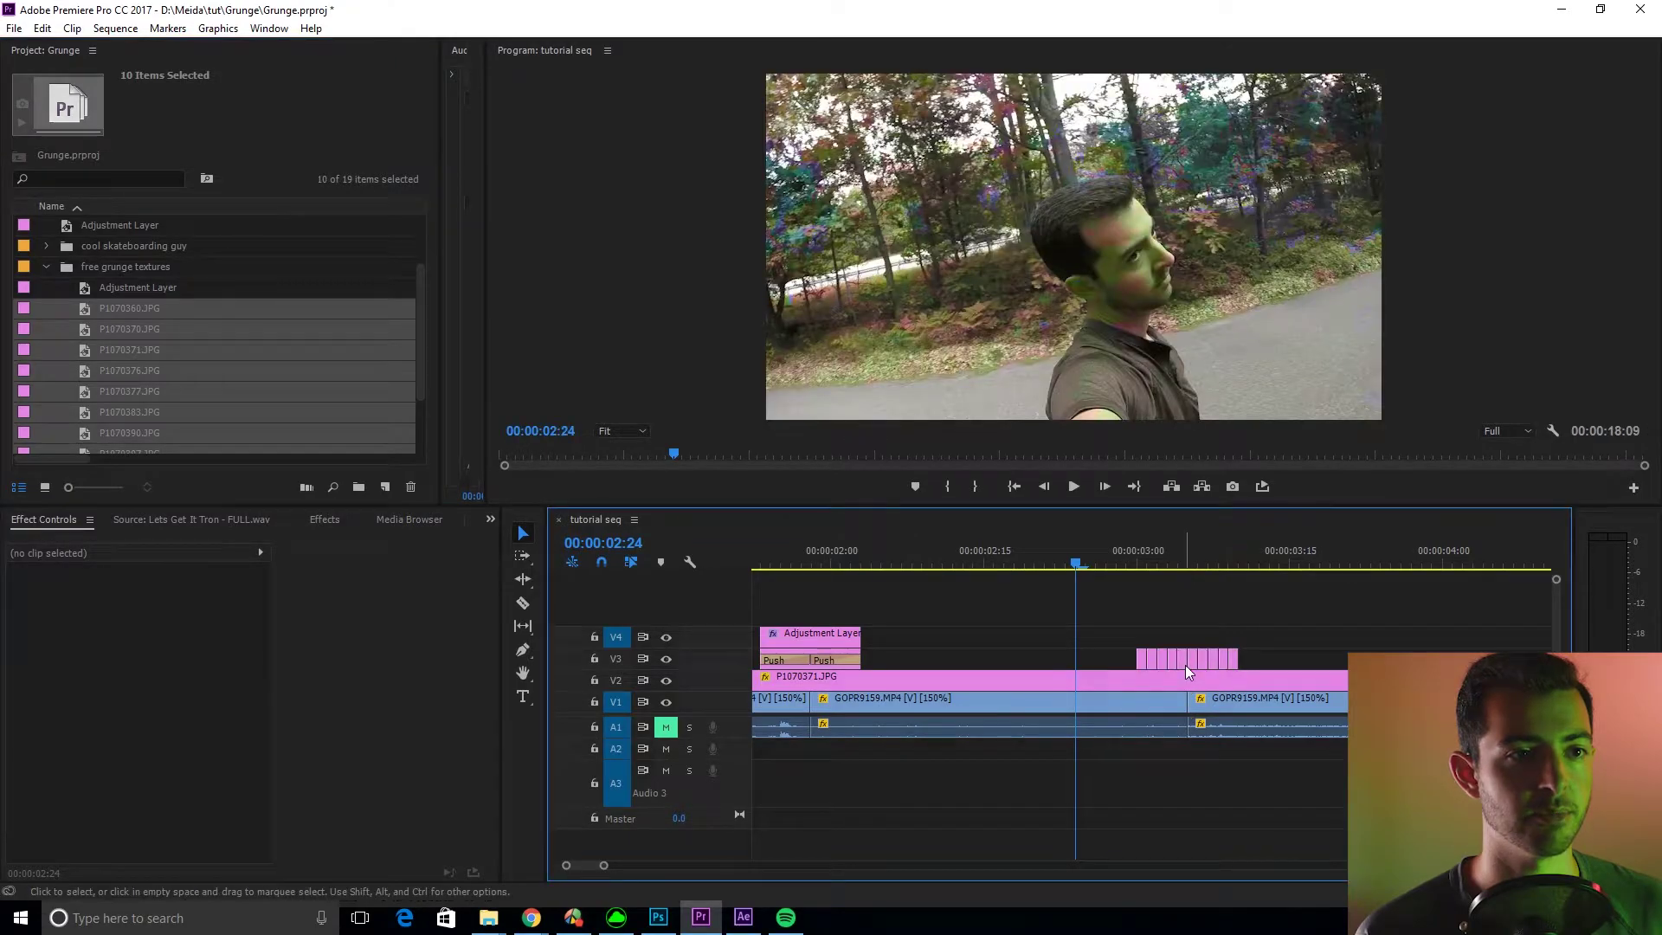
# Set the scale of the first one-frame texture, P1070360.JPG, to 700
pyautogui.press('Down')
pyautogui.click(1141, 658)
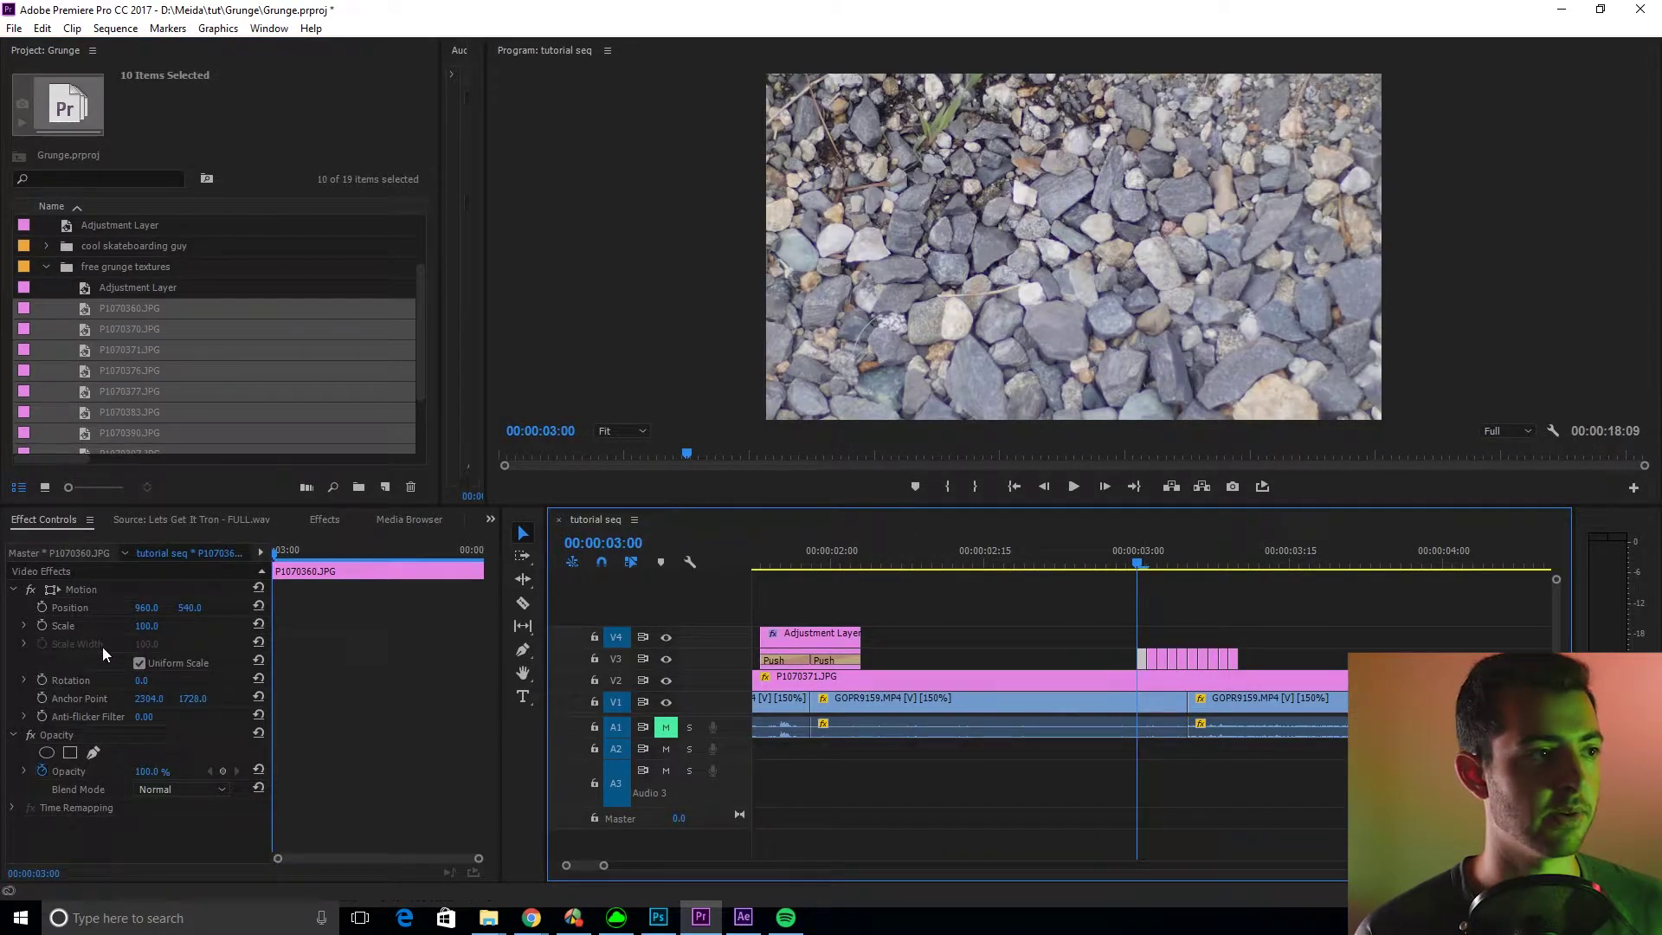
pyautogui.moveTo(151, 633); pyautogui.dragTo(390, 633)
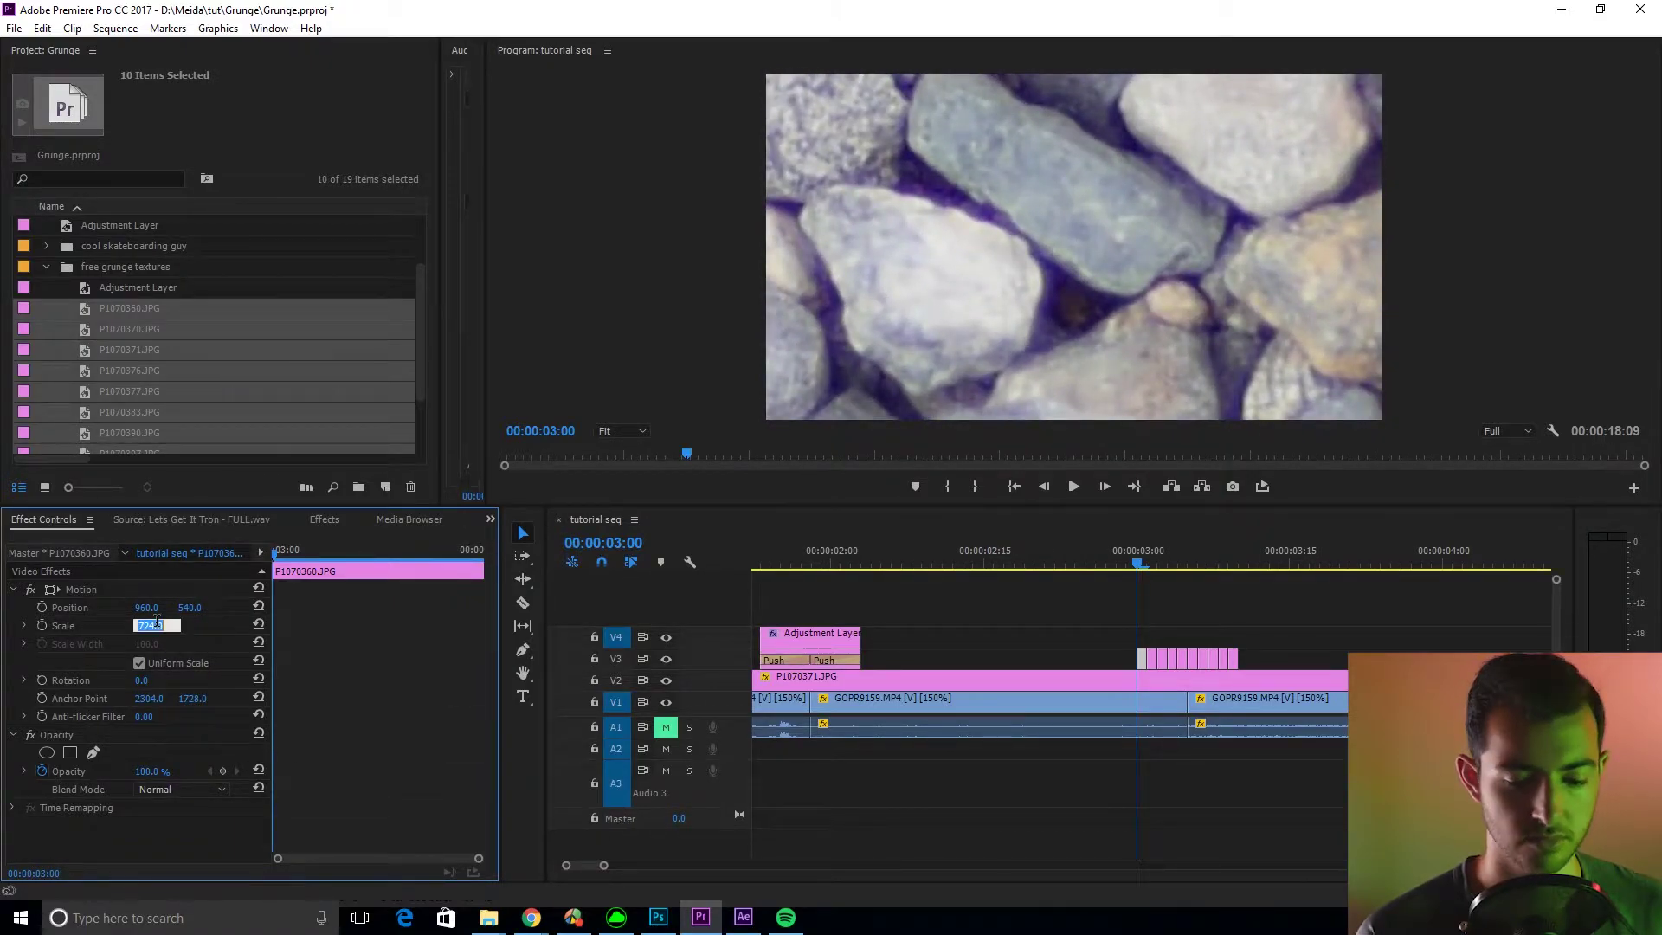
pyautogui.write('0')
pyautogui.press('Return')
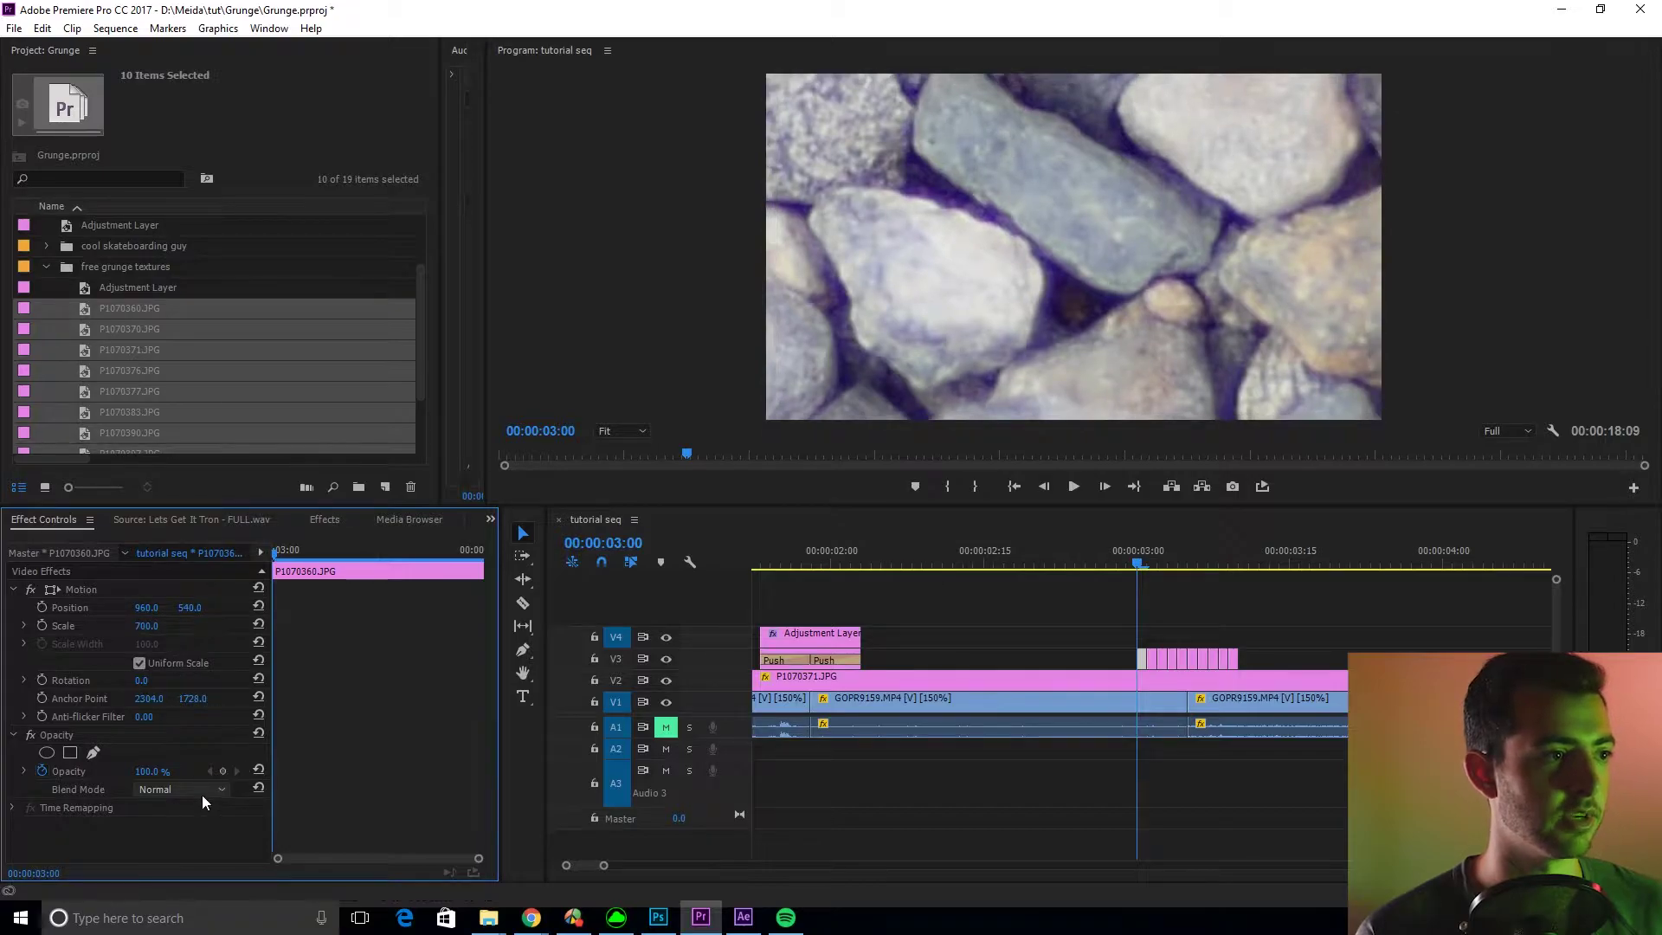
# Try darkening blend modes on P1070360.JPG up to Darker Color, and undo the last blend mode change
pyautogui.scroll(-2, 200, 789)
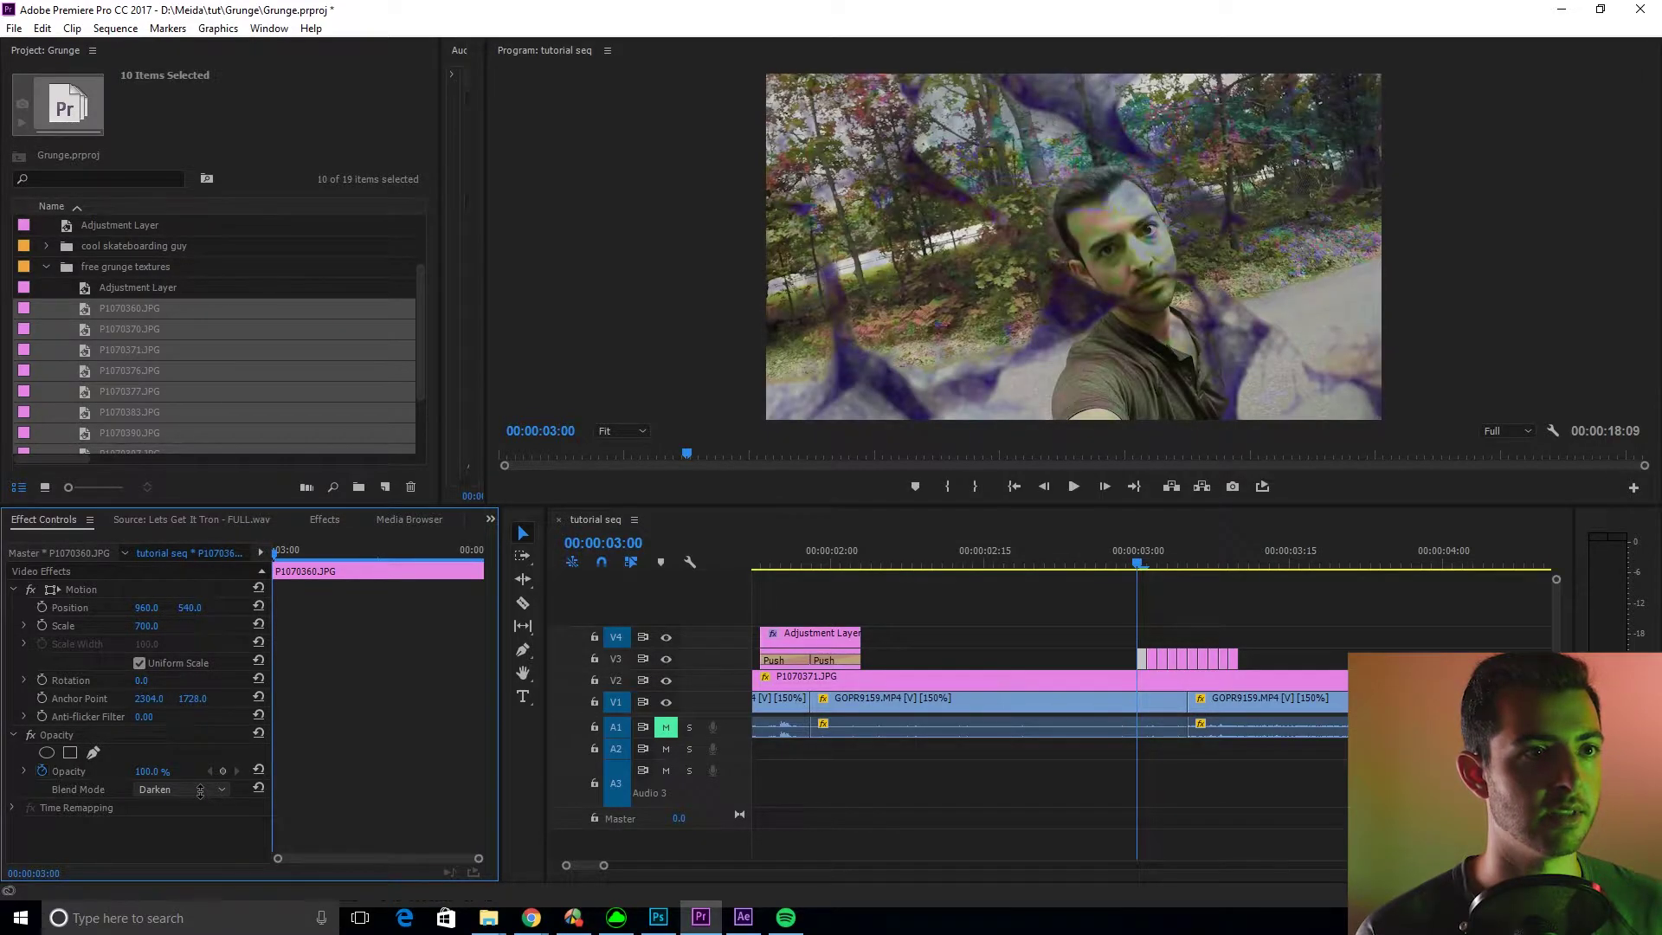
pyautogui.scroll(-1, 200, 790)
pyautogui.scroll(-3, 200, 790)
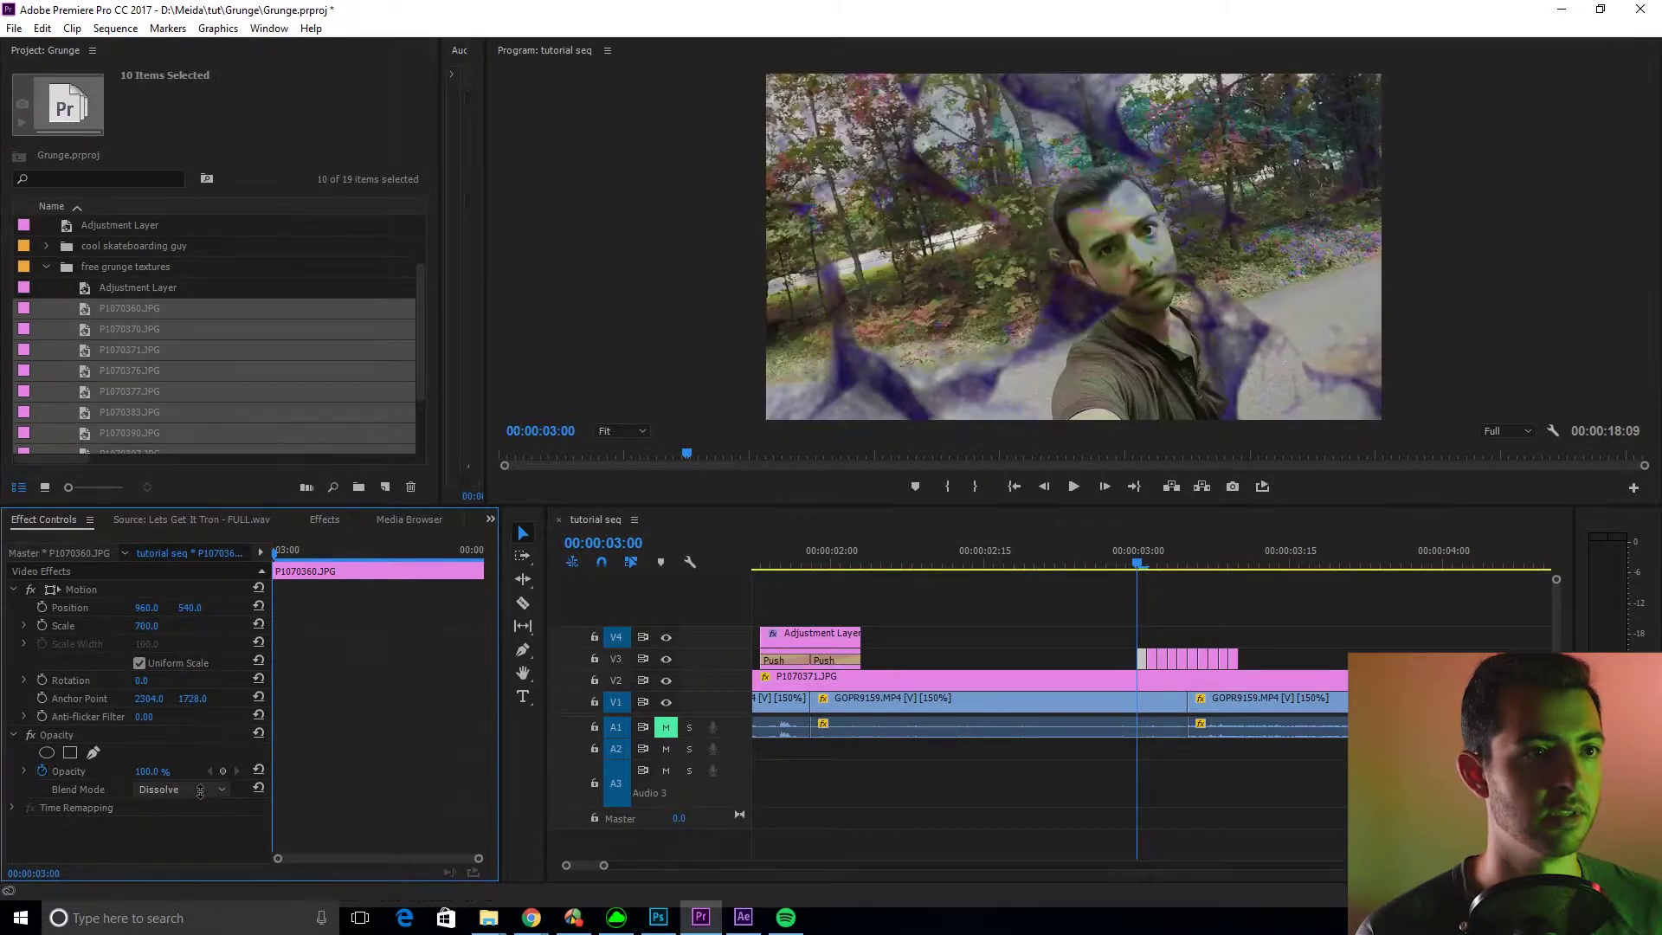
pyautogui.scroll(1, 200, 790)
pyautogui.scroll(-1, 200, 791)
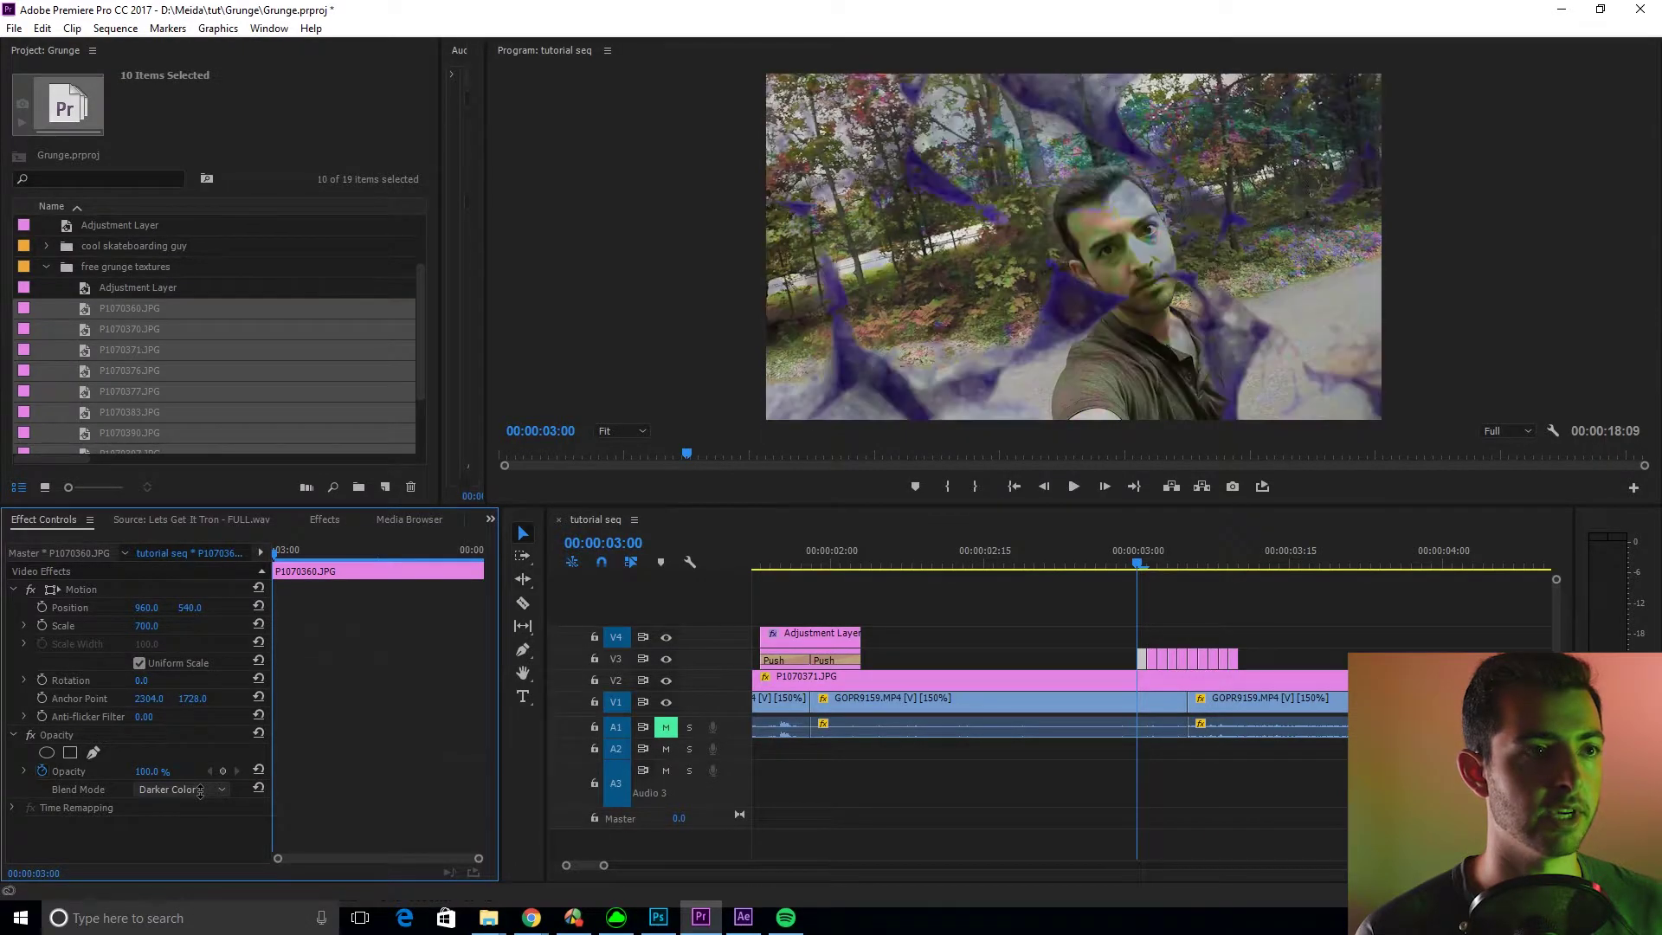
pyautogui.click(1188, 641)
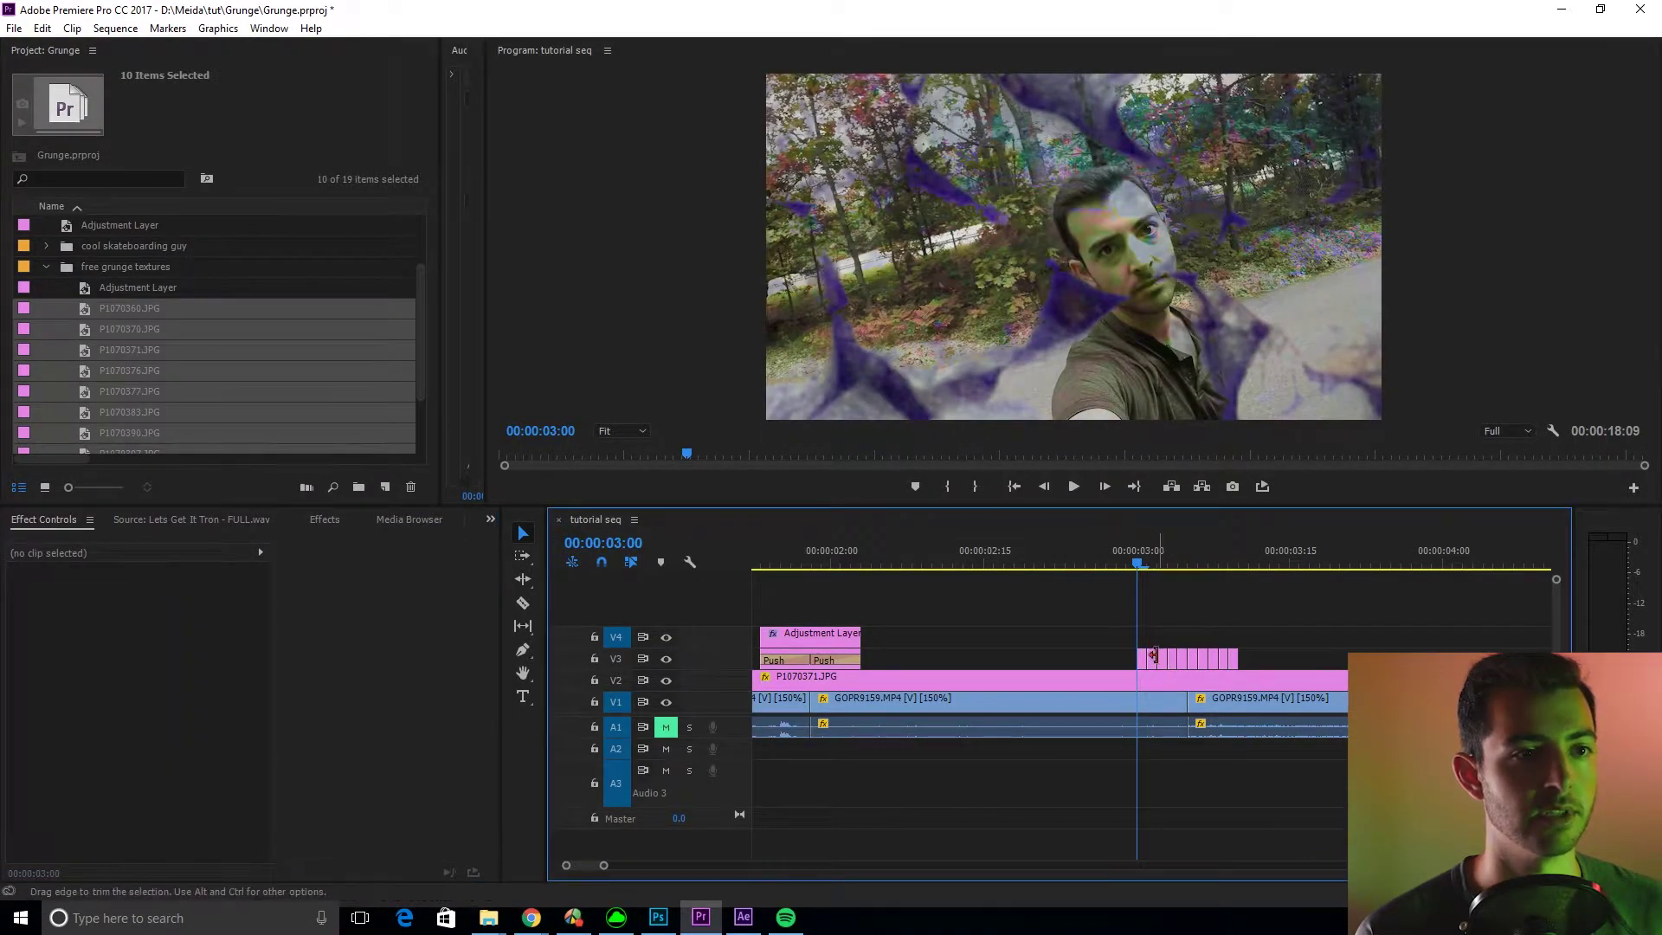
pyautogui.hotkey('ctrl', 'z')
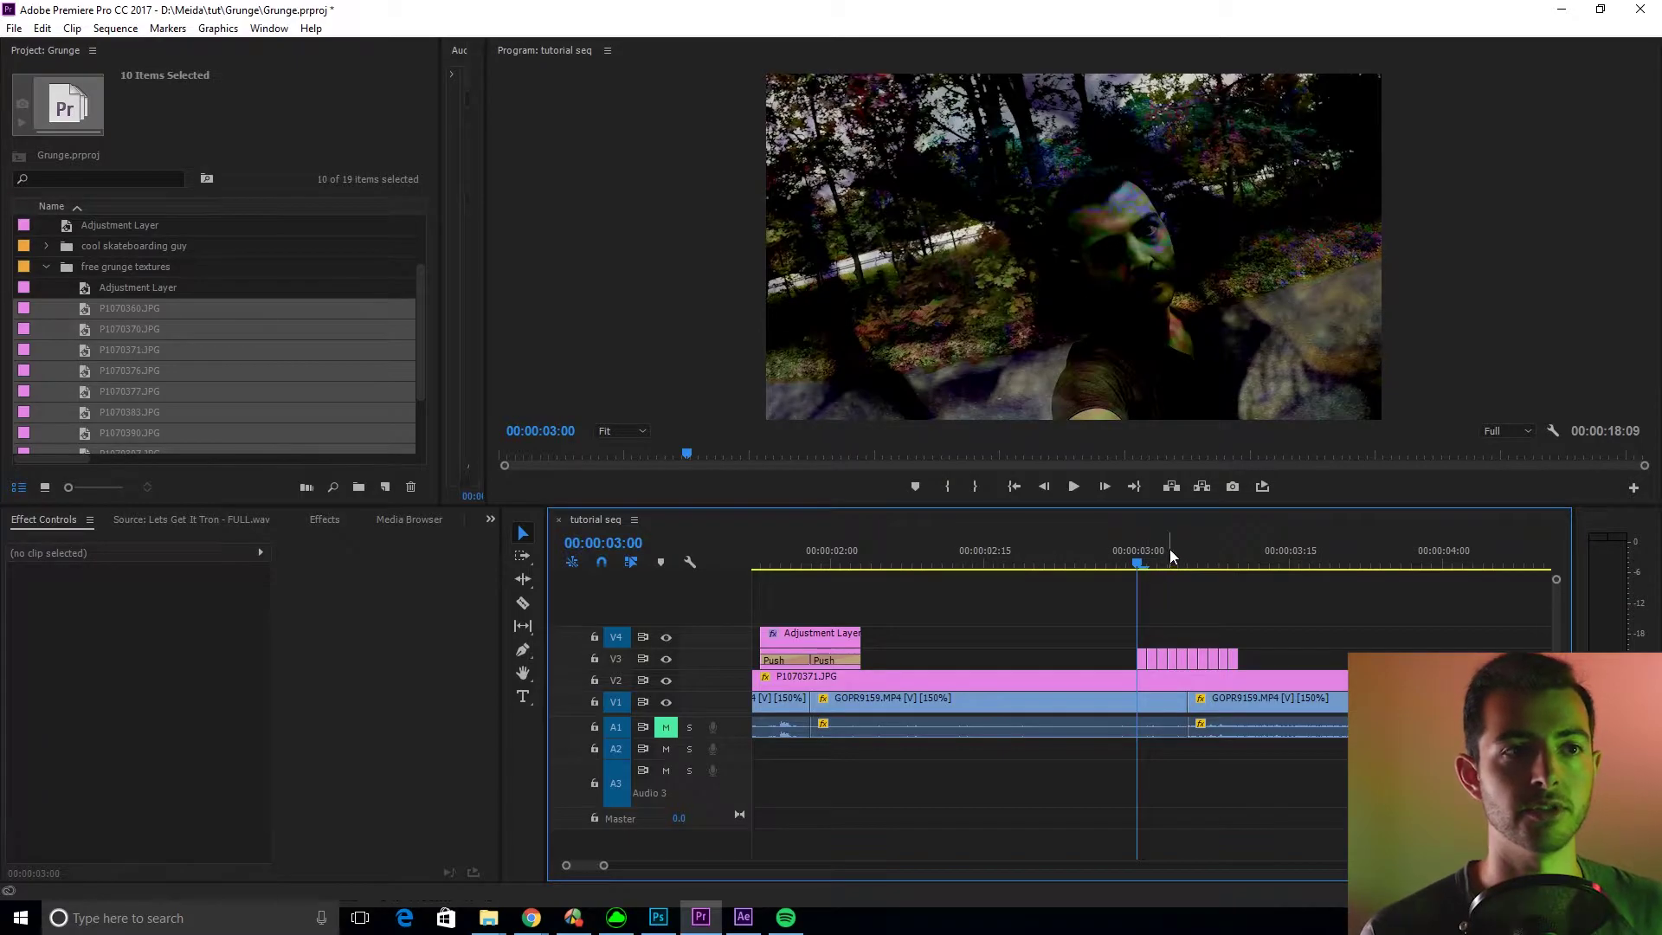
# Set the second texture, P1070370.JPG, to the Linear Dodge blend mode and enlarge its scale to 477
pyautogui.press('Right')
pyautogui.click(1151, 661)
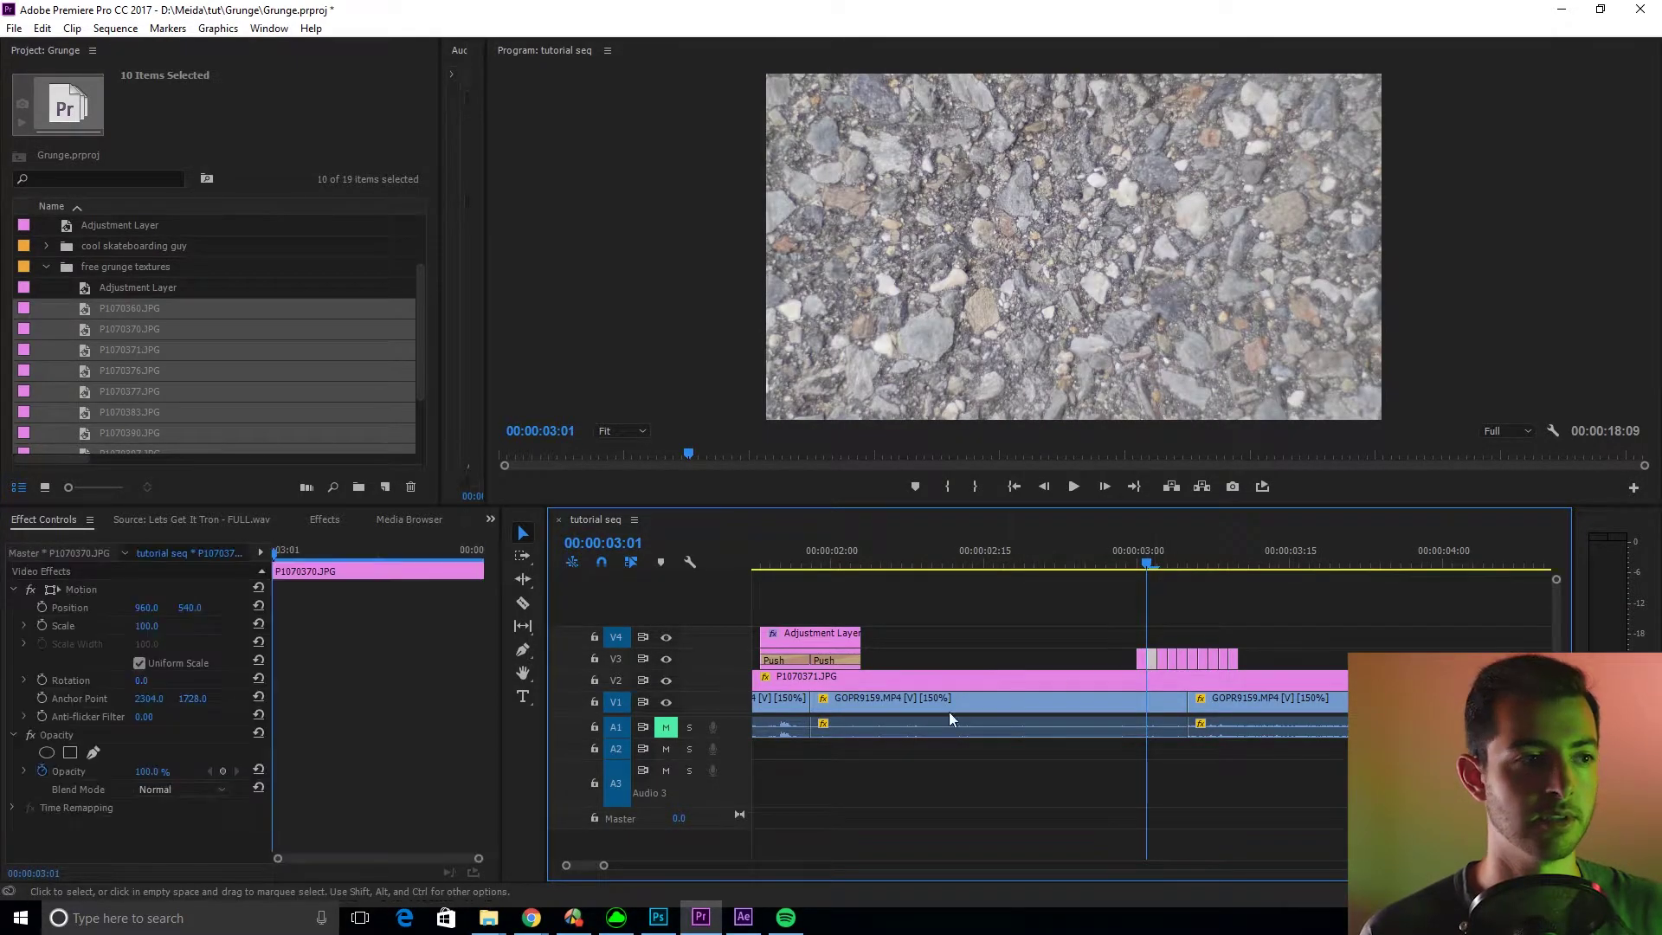
pyautogui.scroll(-12, 179, 792)
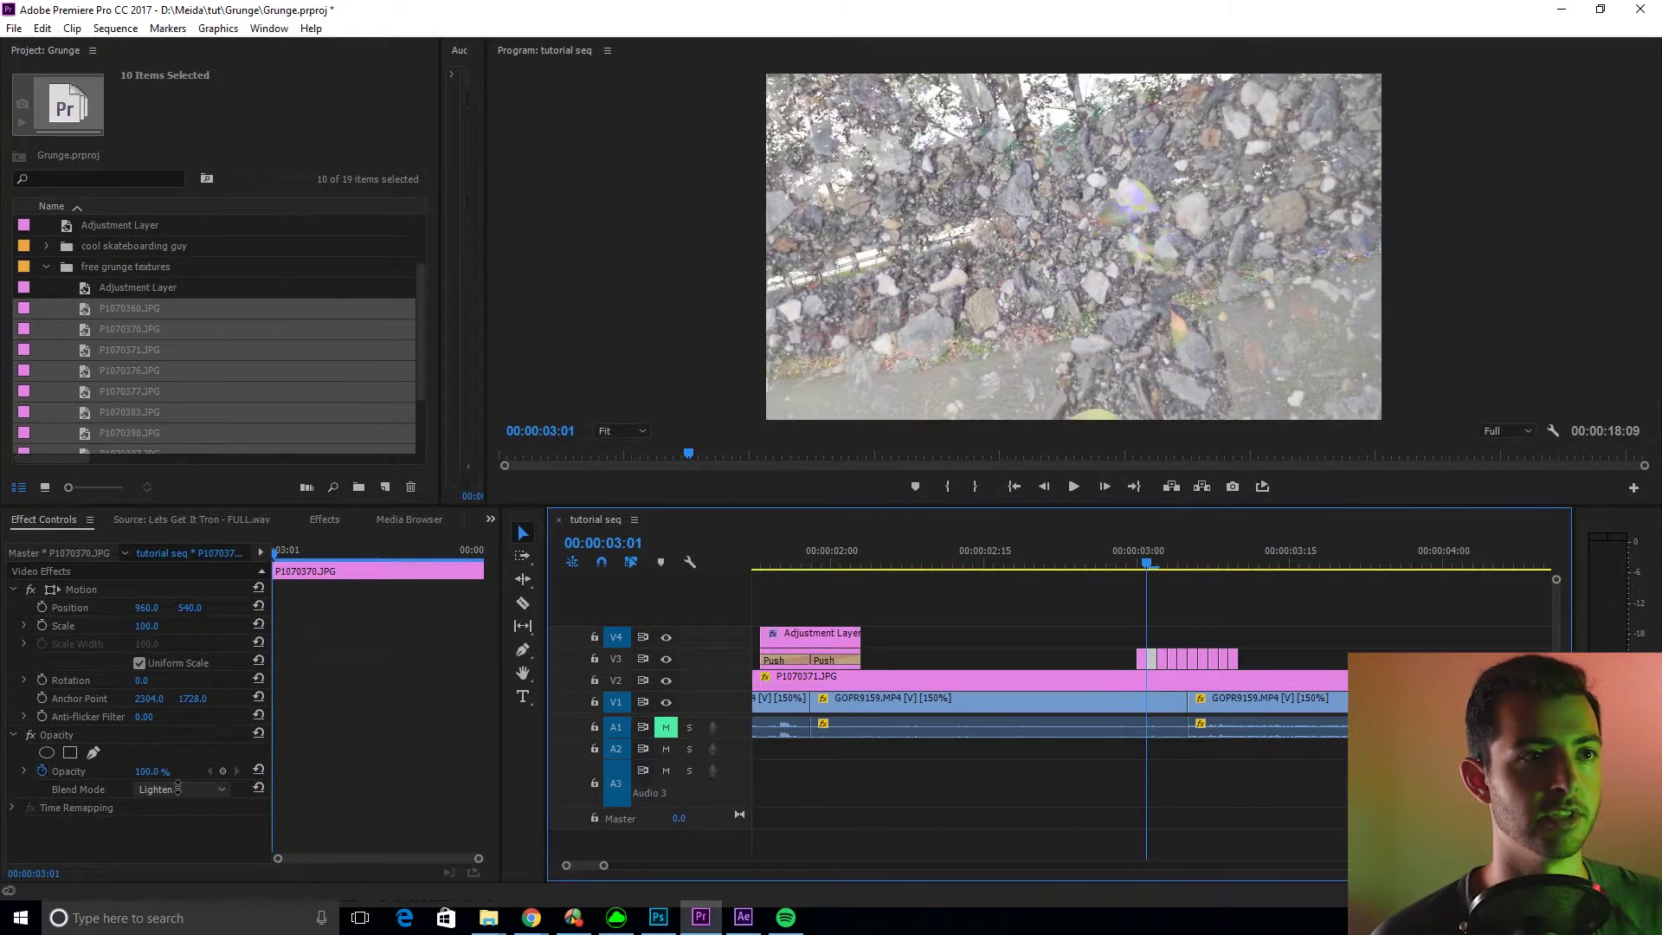
pyautogui.scroll(1, 178, 788)
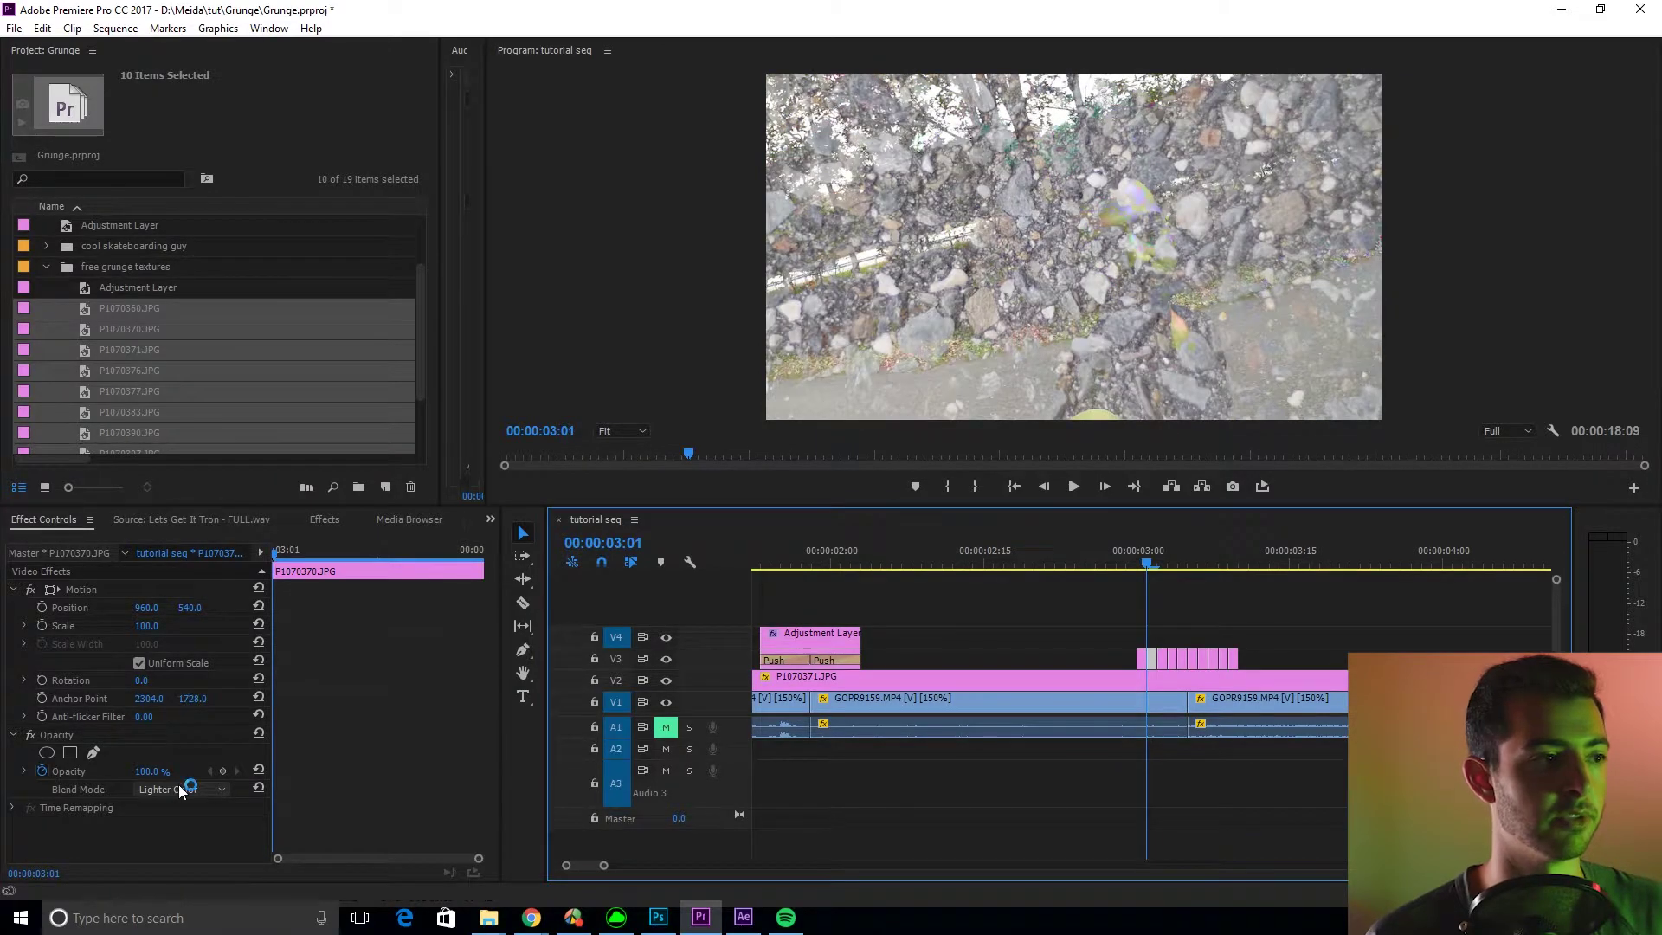
pyautogui.scroll(1, 179, 789)
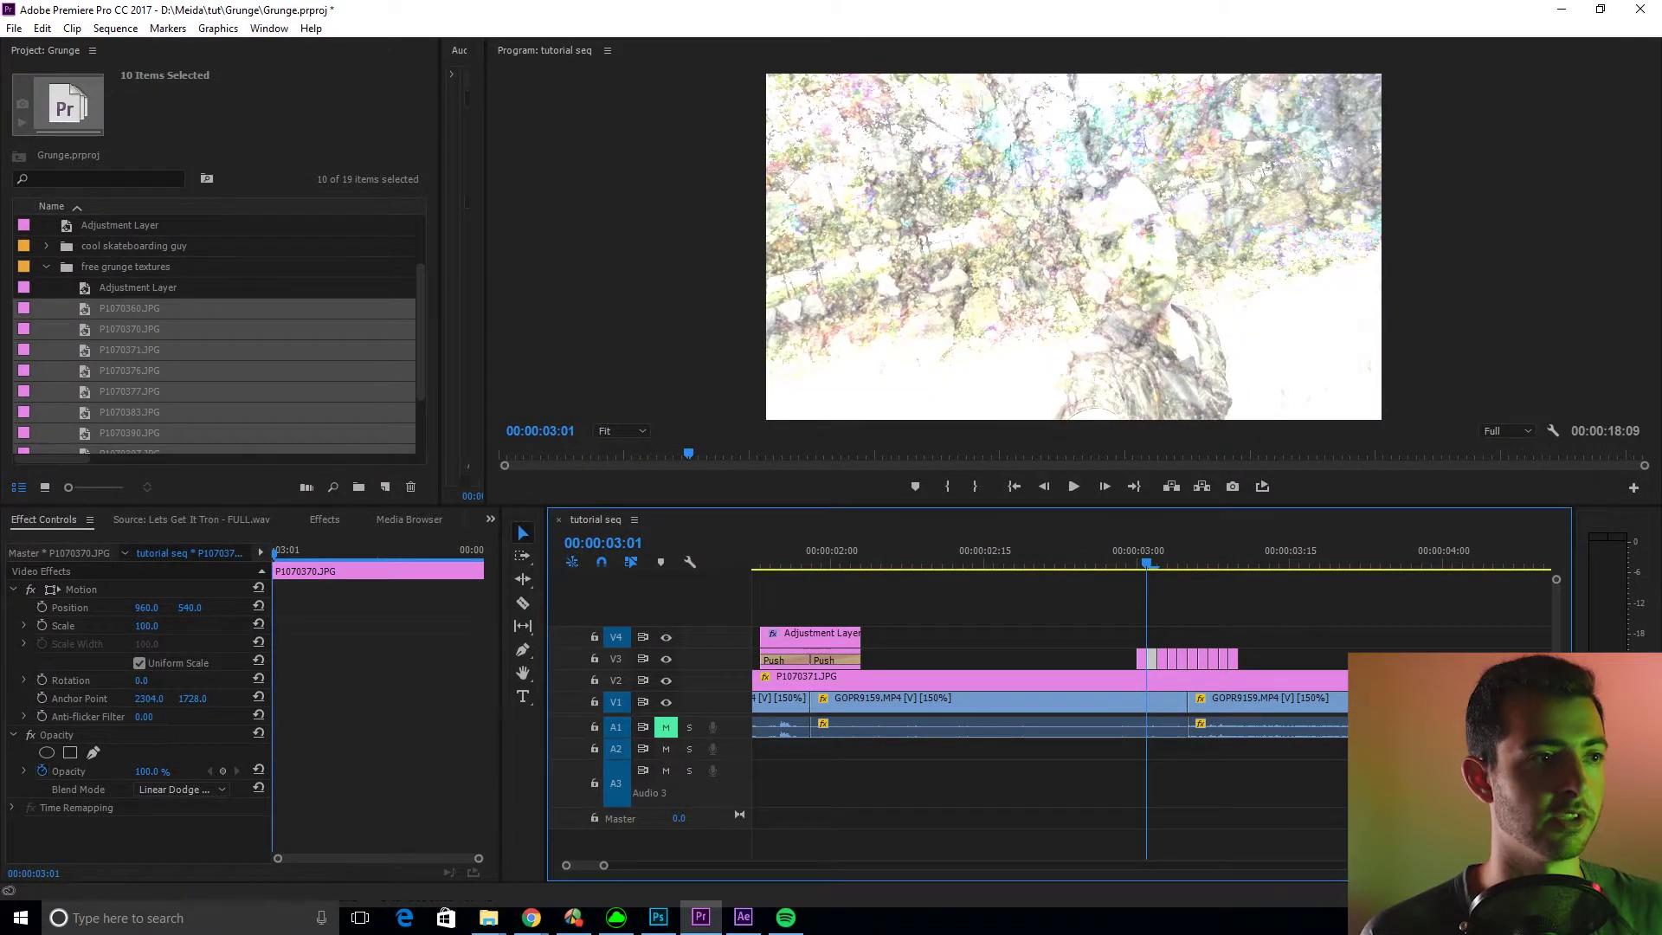
pyautogui.moveTo(146, 625); pyautogui.dragTo(472, 625)
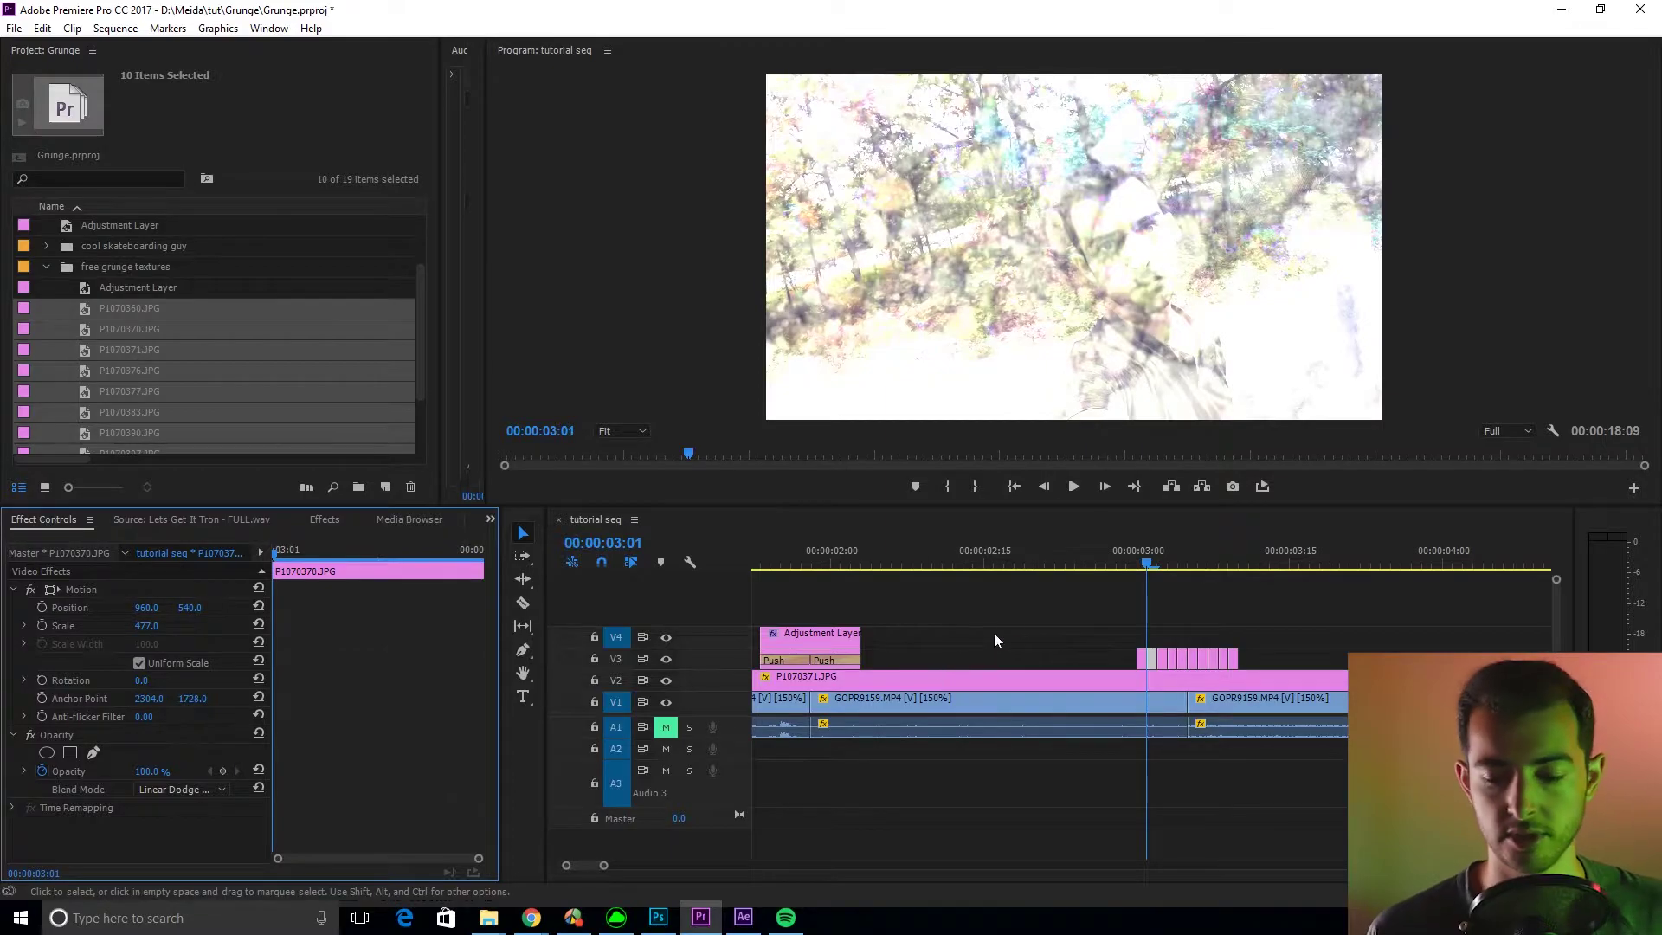
# Set the blend mode of the third texture, P1070371.JPG, to Difference
pyautogui.press('Right')
pyautogui.click(1165, 661)
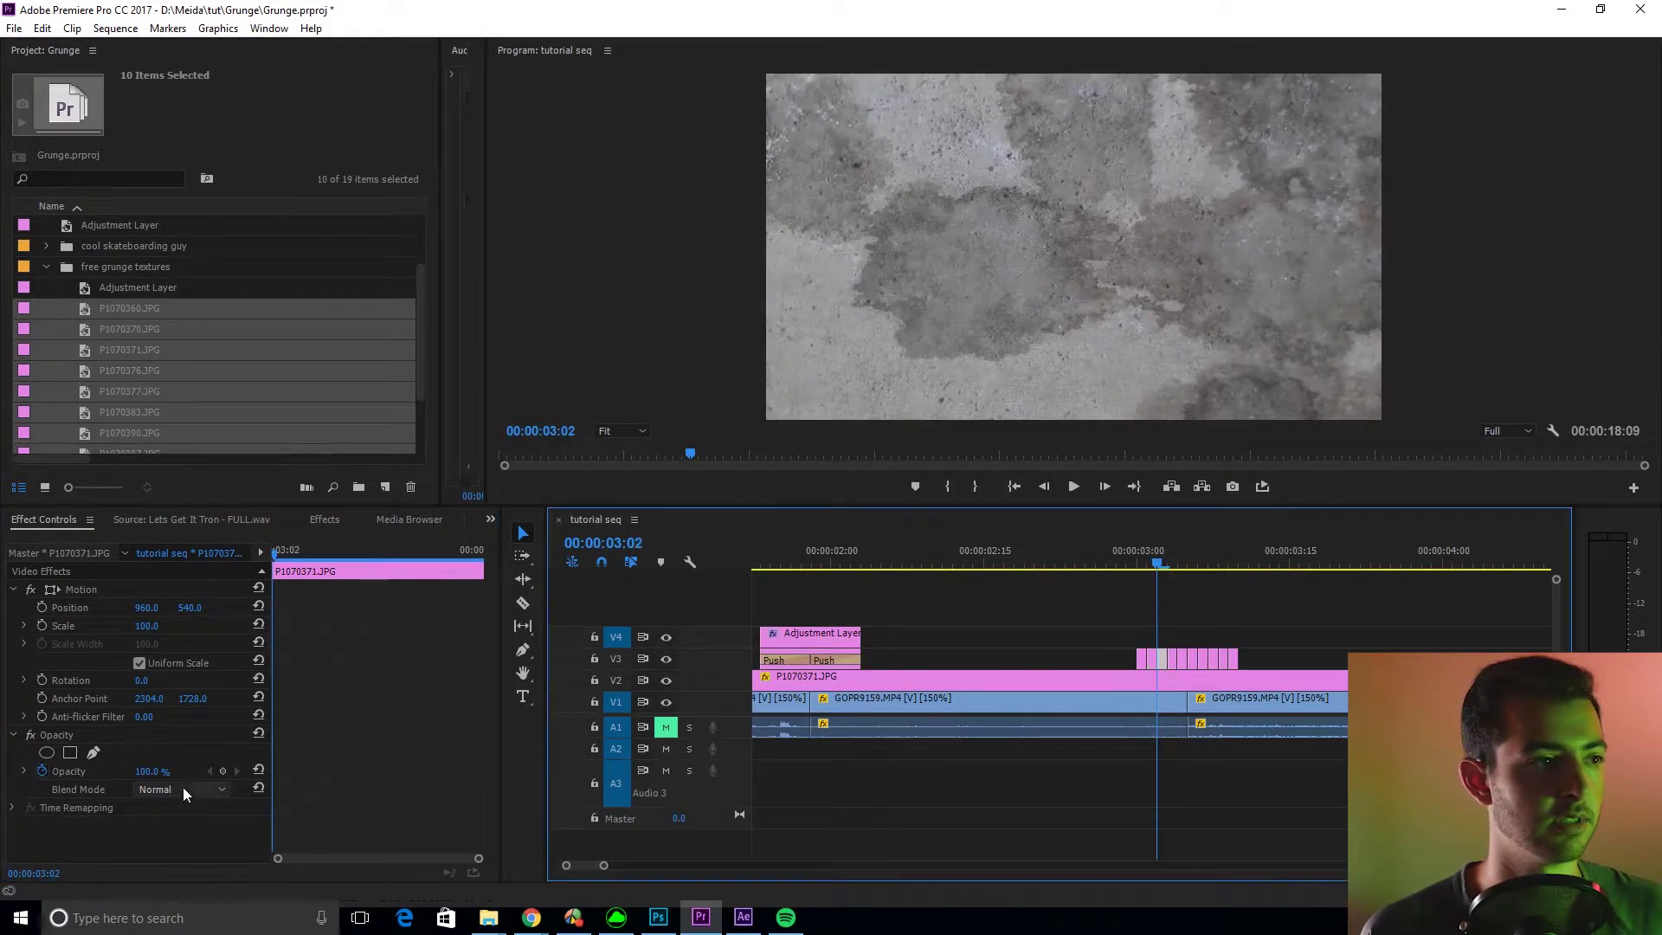
pyautogui.click(161, 785)
pyautogui.click(187, 712)
pyautogui.press('Up')
pyautogui.press('Up')
pyautogui.press('Up')
pyautogui.press('Up')
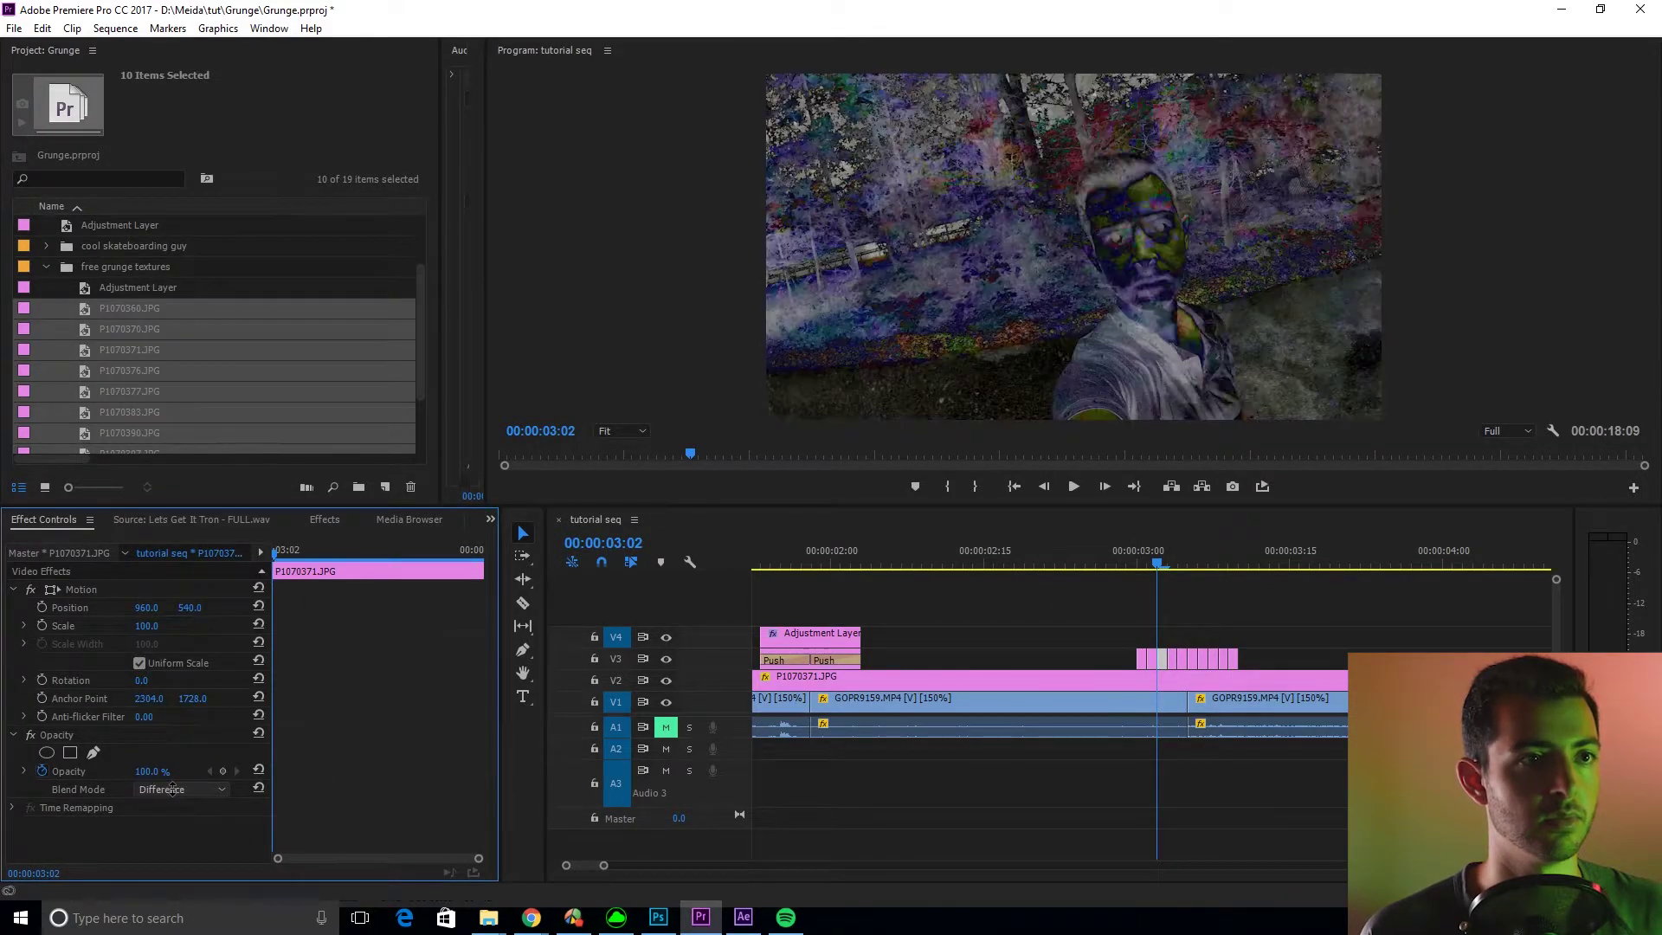
# Give the fourth texture, P1070376.JPG, a horizontal position of 993, a scale of 920 and the Color Burn blend mode
pyautogui.press('Right')
pyautogui.click(1172, 659)
pyautogui.scroll(-2, 161, 788)
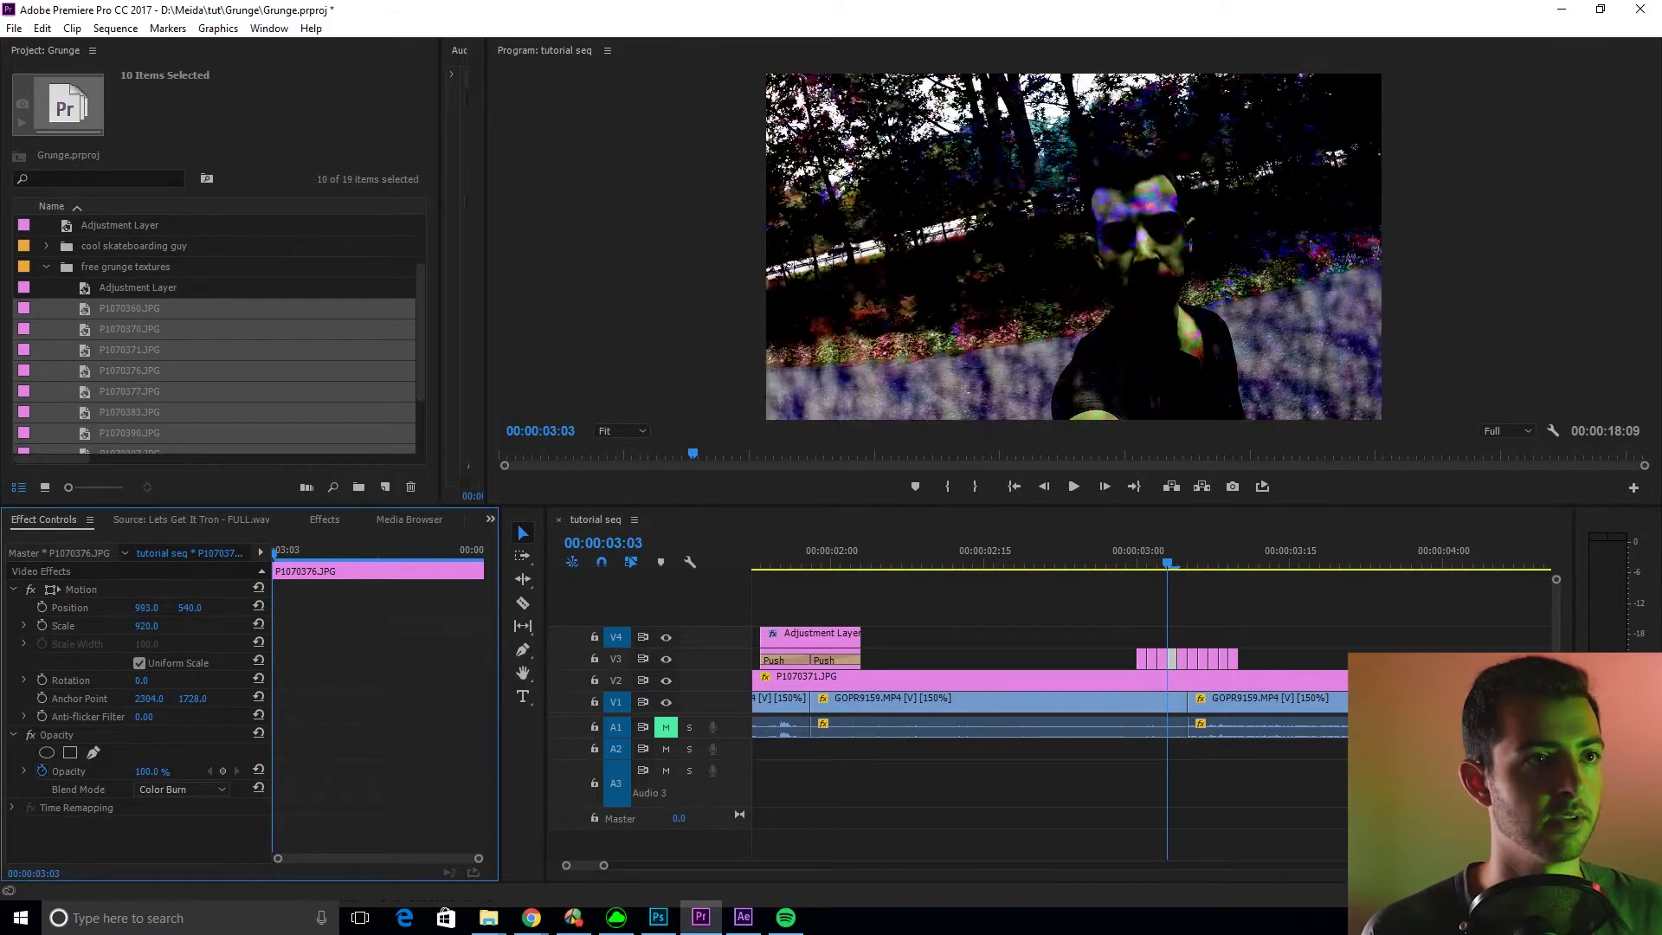
# Try several blend modes on the fifth texture, P1070377.JPG, including Overlay, Lighter Color and Linear Light, and set it to Hard Mix
pyautogui.press('Right')
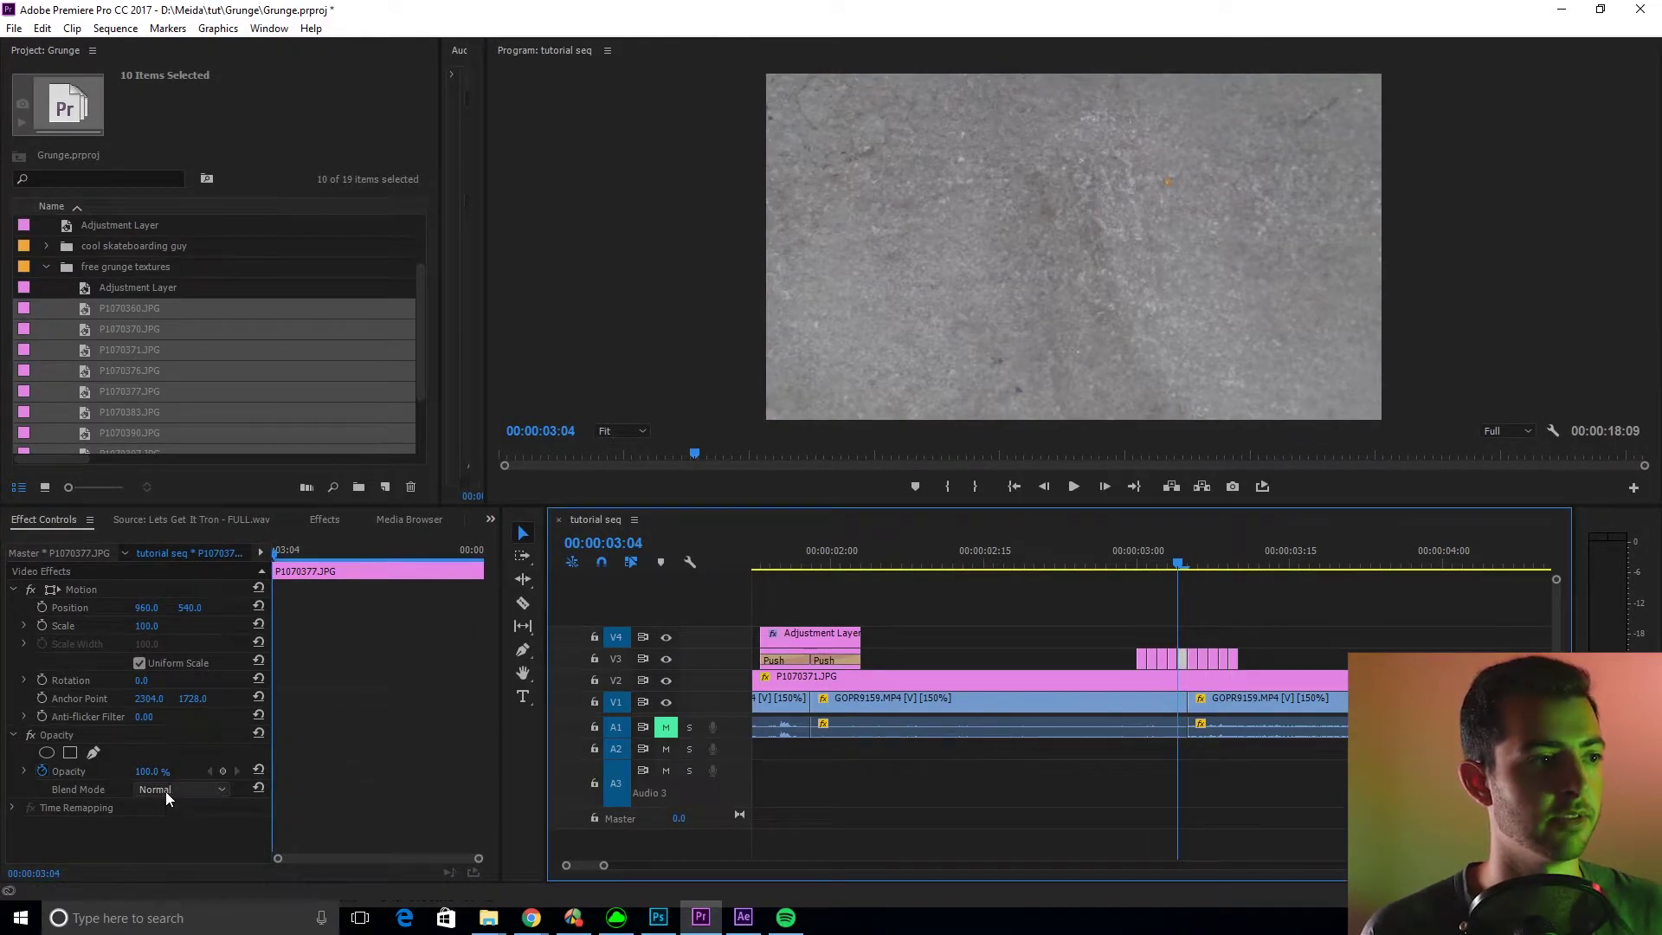
pyautogui.click(165, 789)
pyautogui.click(218, 490)
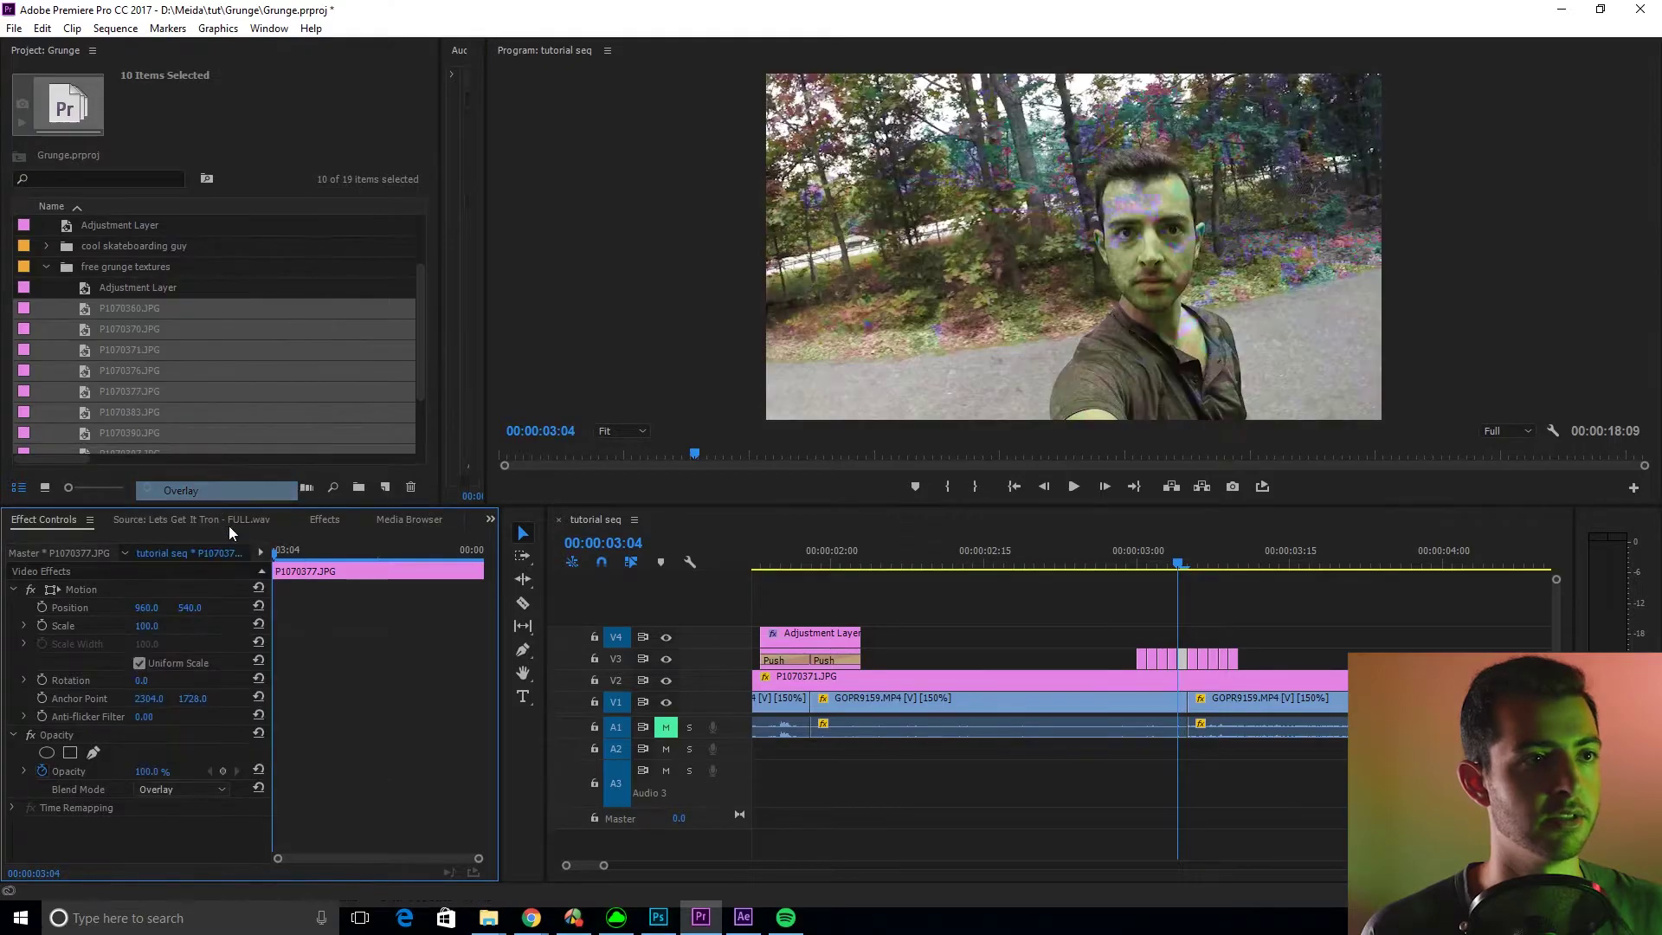
pyautogui.scroll(2, 180, 786)
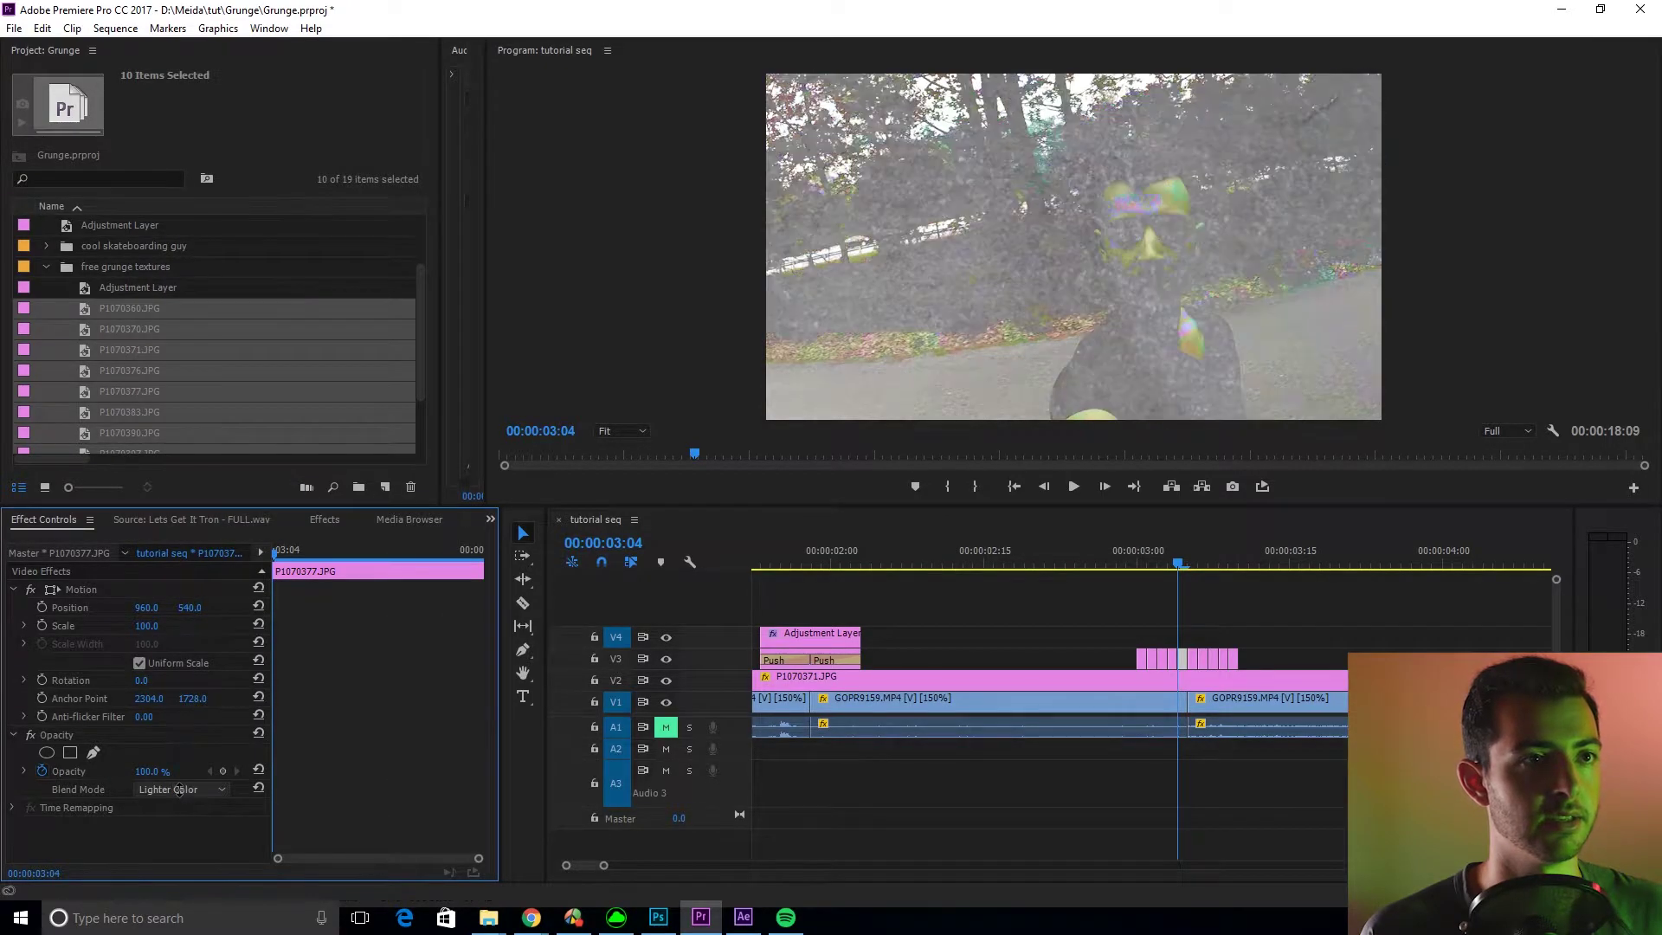
pyautogui.scroll(-2, 180, 786)
pyautogui.scroll(-8, 180, 786)
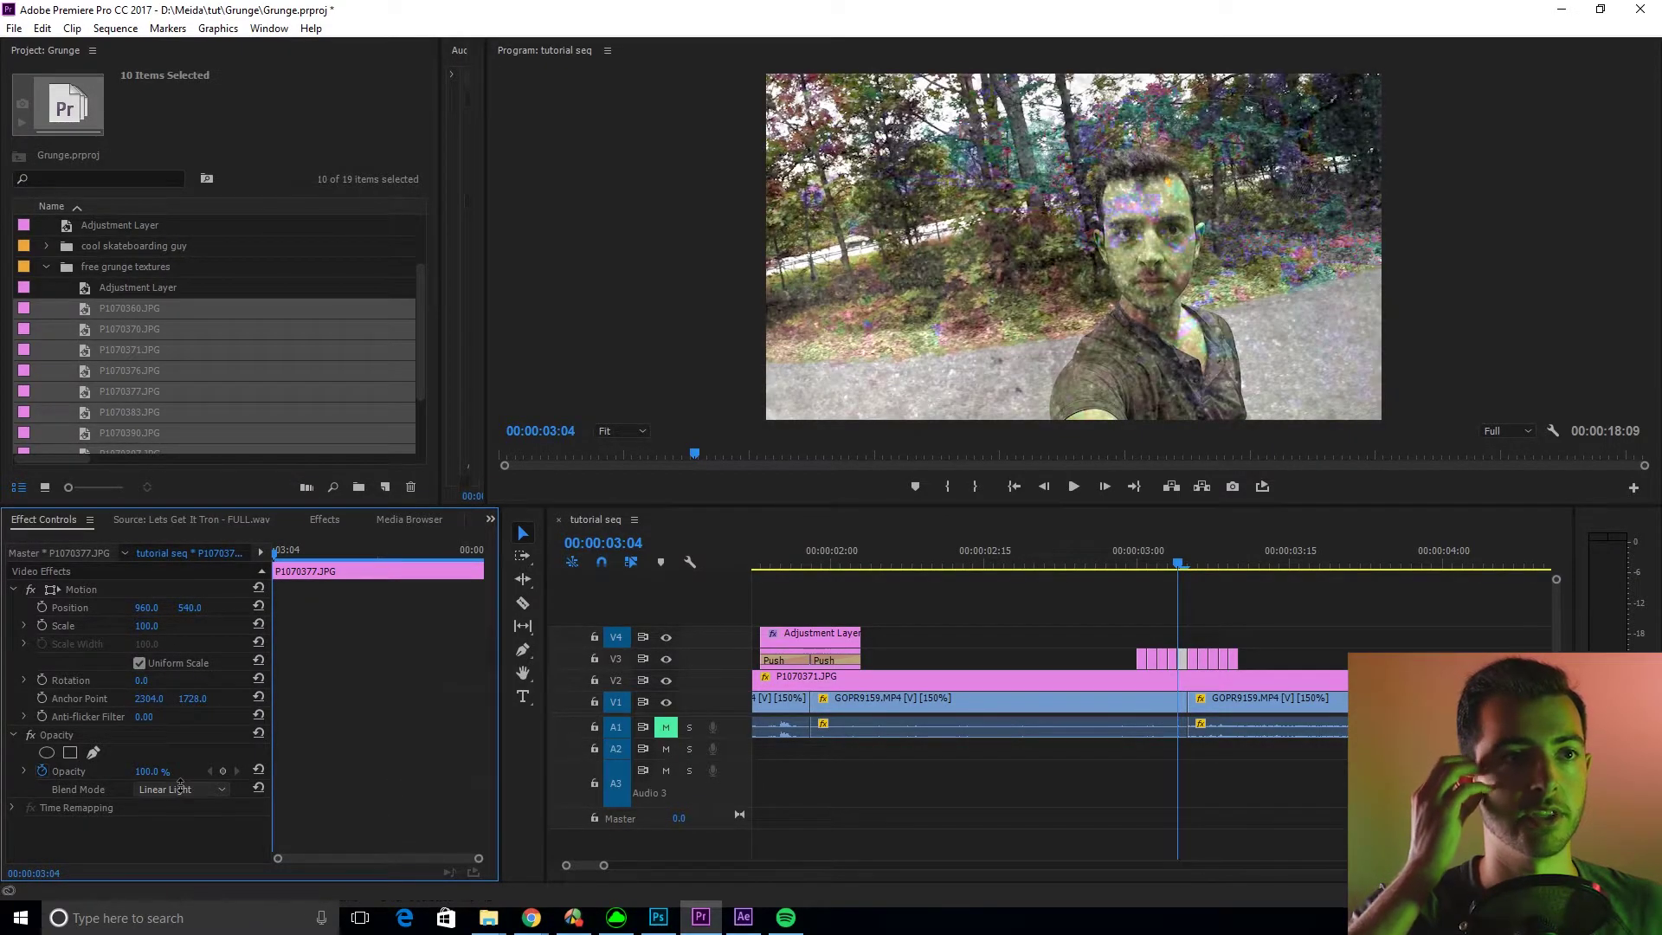
pyautogui.scroll(5, 180, 786)
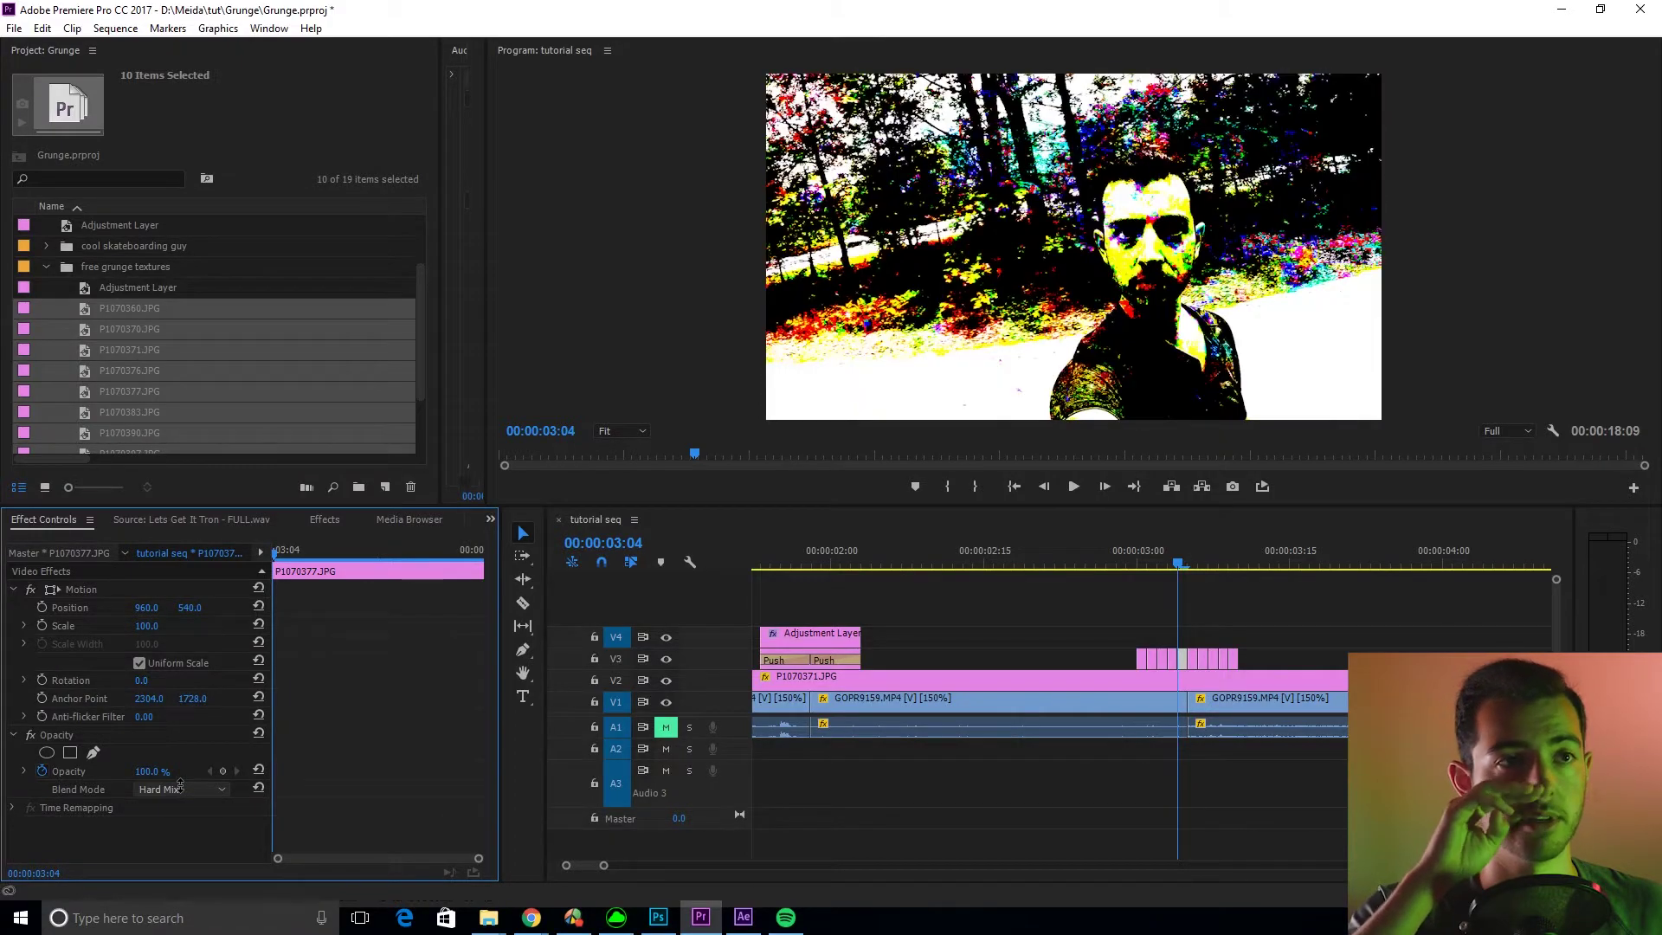
# Set the fifth texture, P1070377.JPG, to the Linear Dodge blend mode and enlarge its scale to 445
pyautogui.scroll(5, 180, 783)
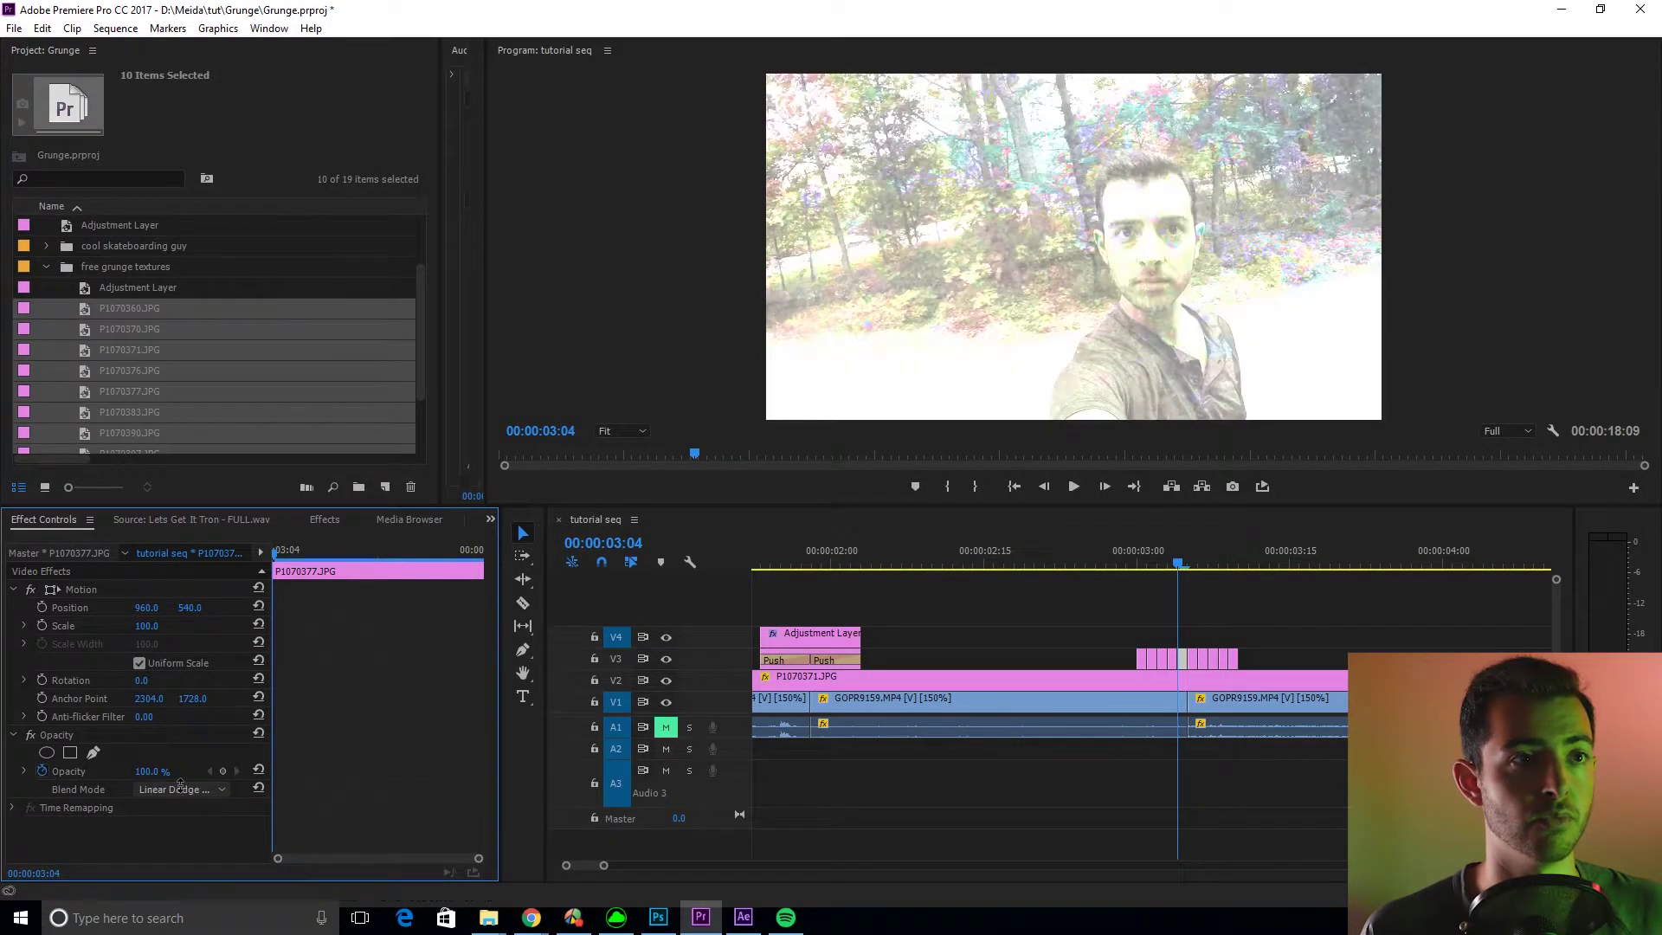
pyautogui.scroll(-1, 180, 786)
pyautogui.scroll(1, 180, 786)
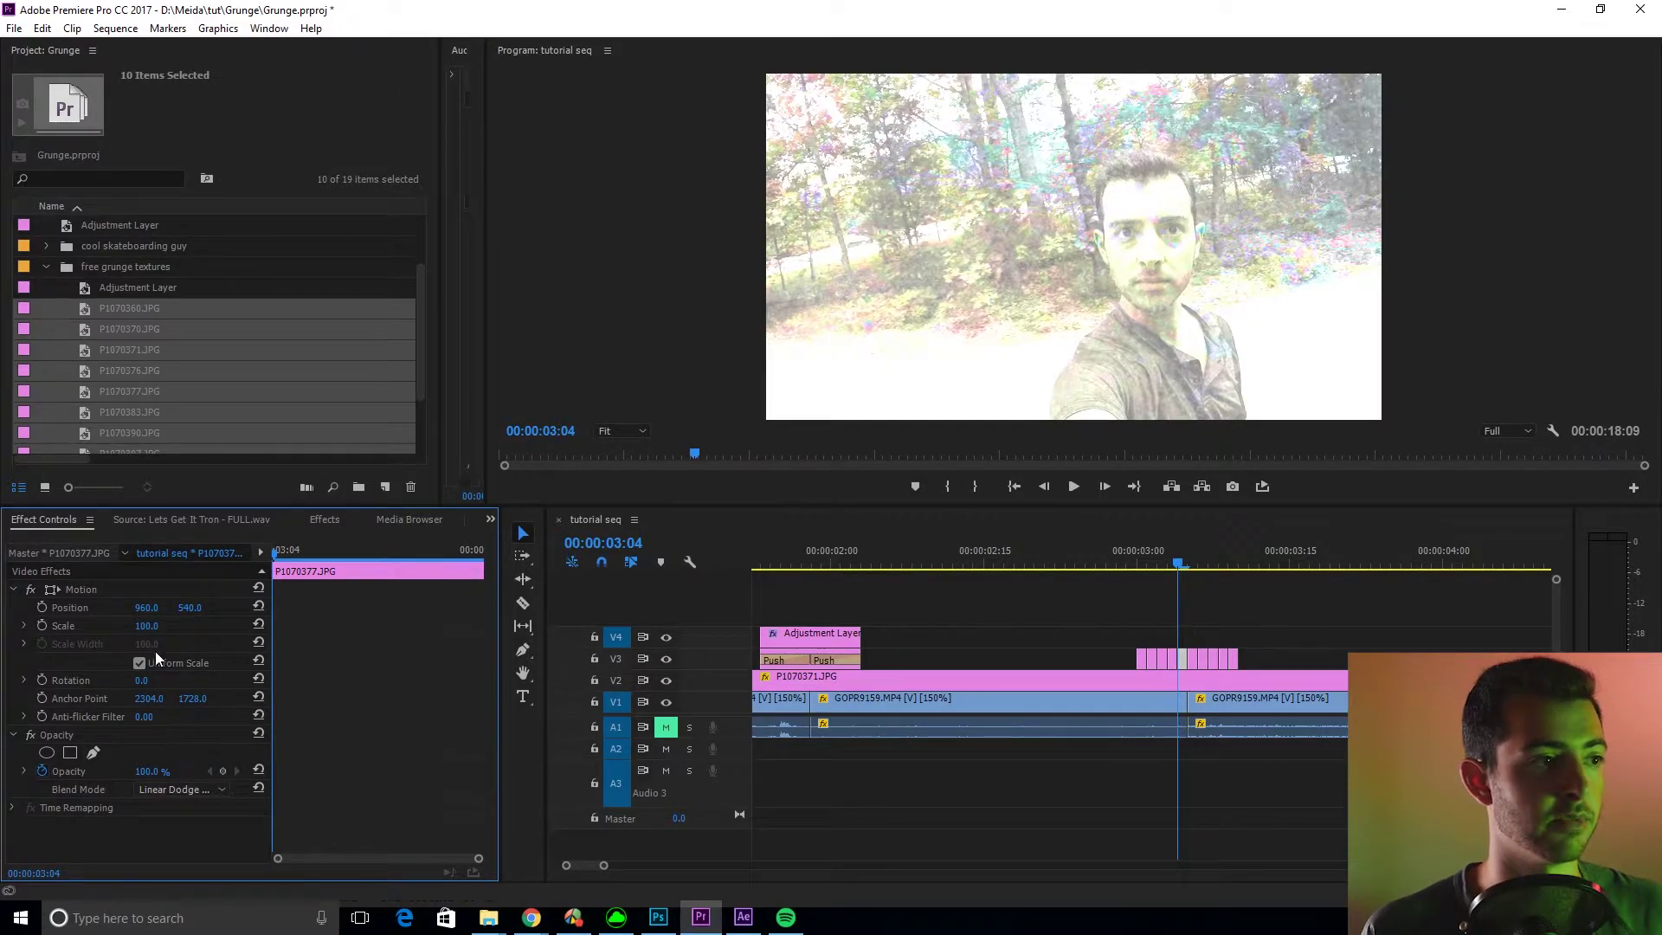
pyautogui.moveTo(146, 625); pyautogui.dragTo(273, 625)
pyautogui.moveTo(393, 624); pyautogui.dragTo(445, 625)
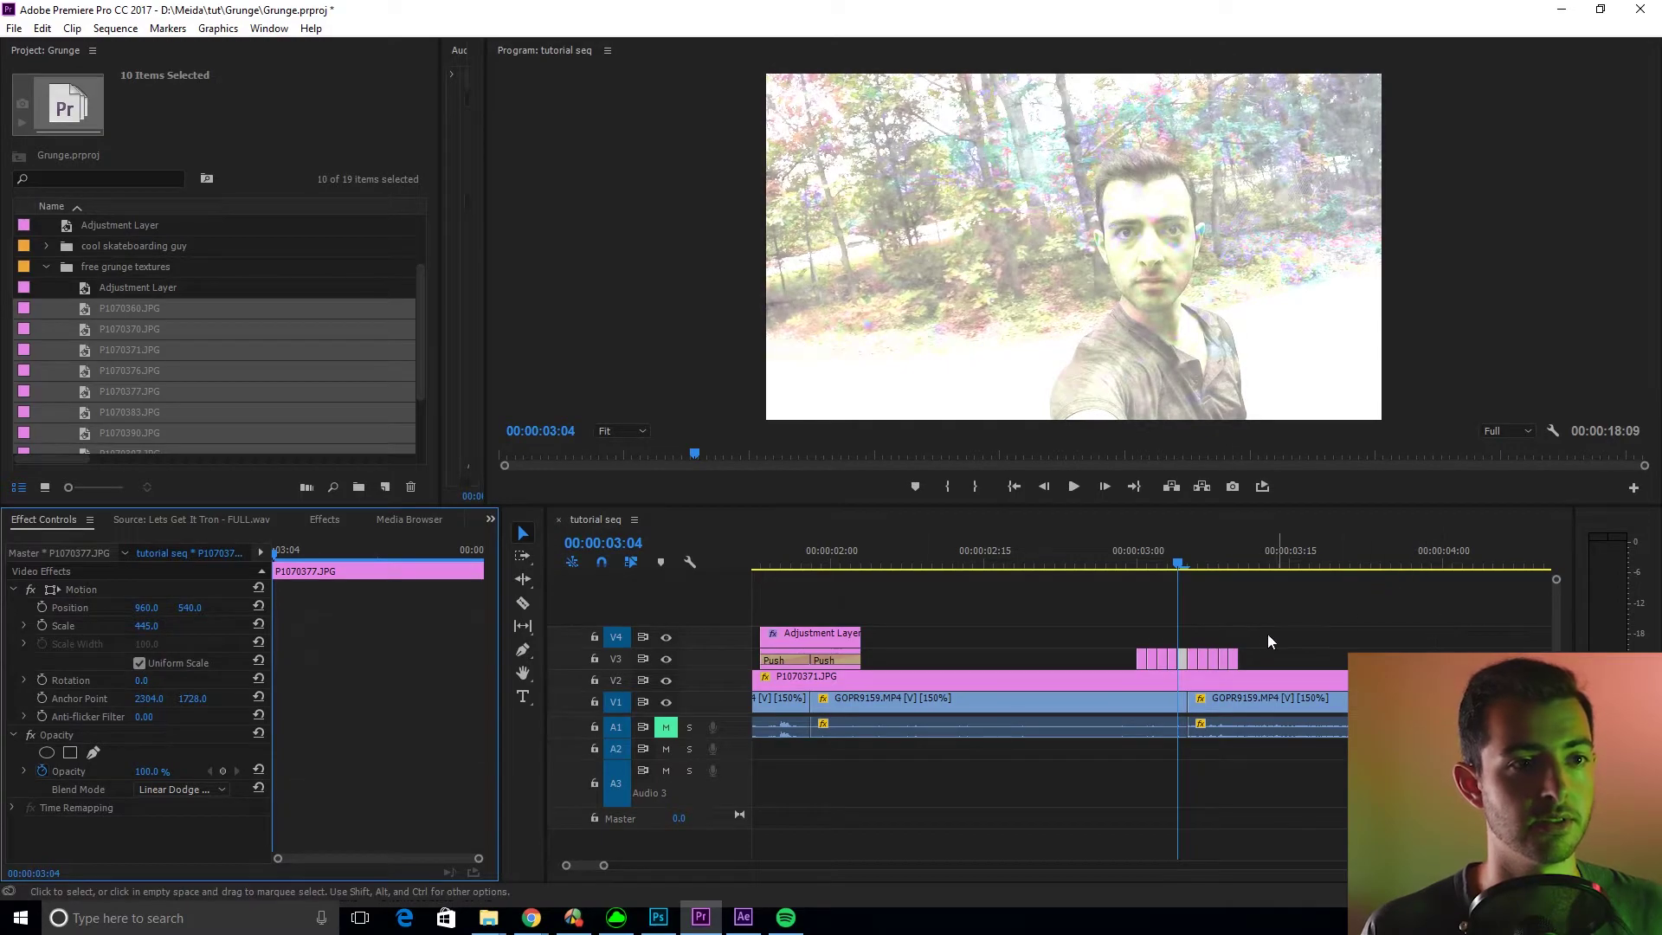
# Cycle through blend modes on the sixth texture, P1070383.JPG, at 00:00:03:05 and set it to Linear Dodge
pyautogui.press('Right')
pyautogui.click(1192, 659)
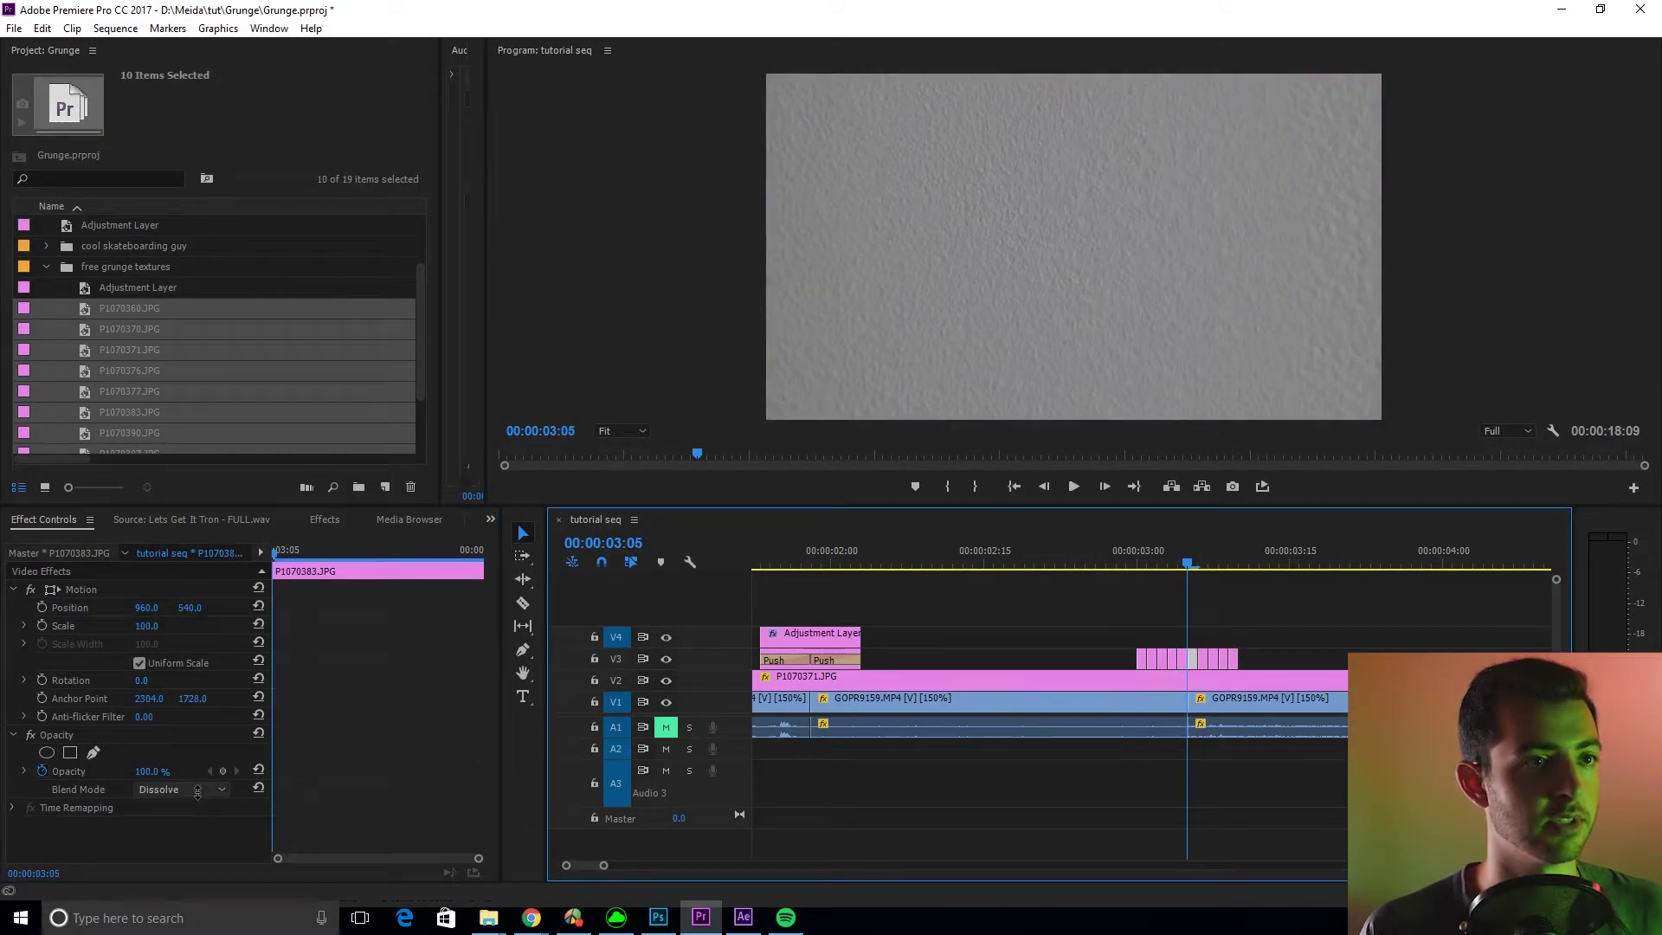
pyautogui.scroll(-18, 197, 791)
pyautogui.scroll(11, 197, 791)
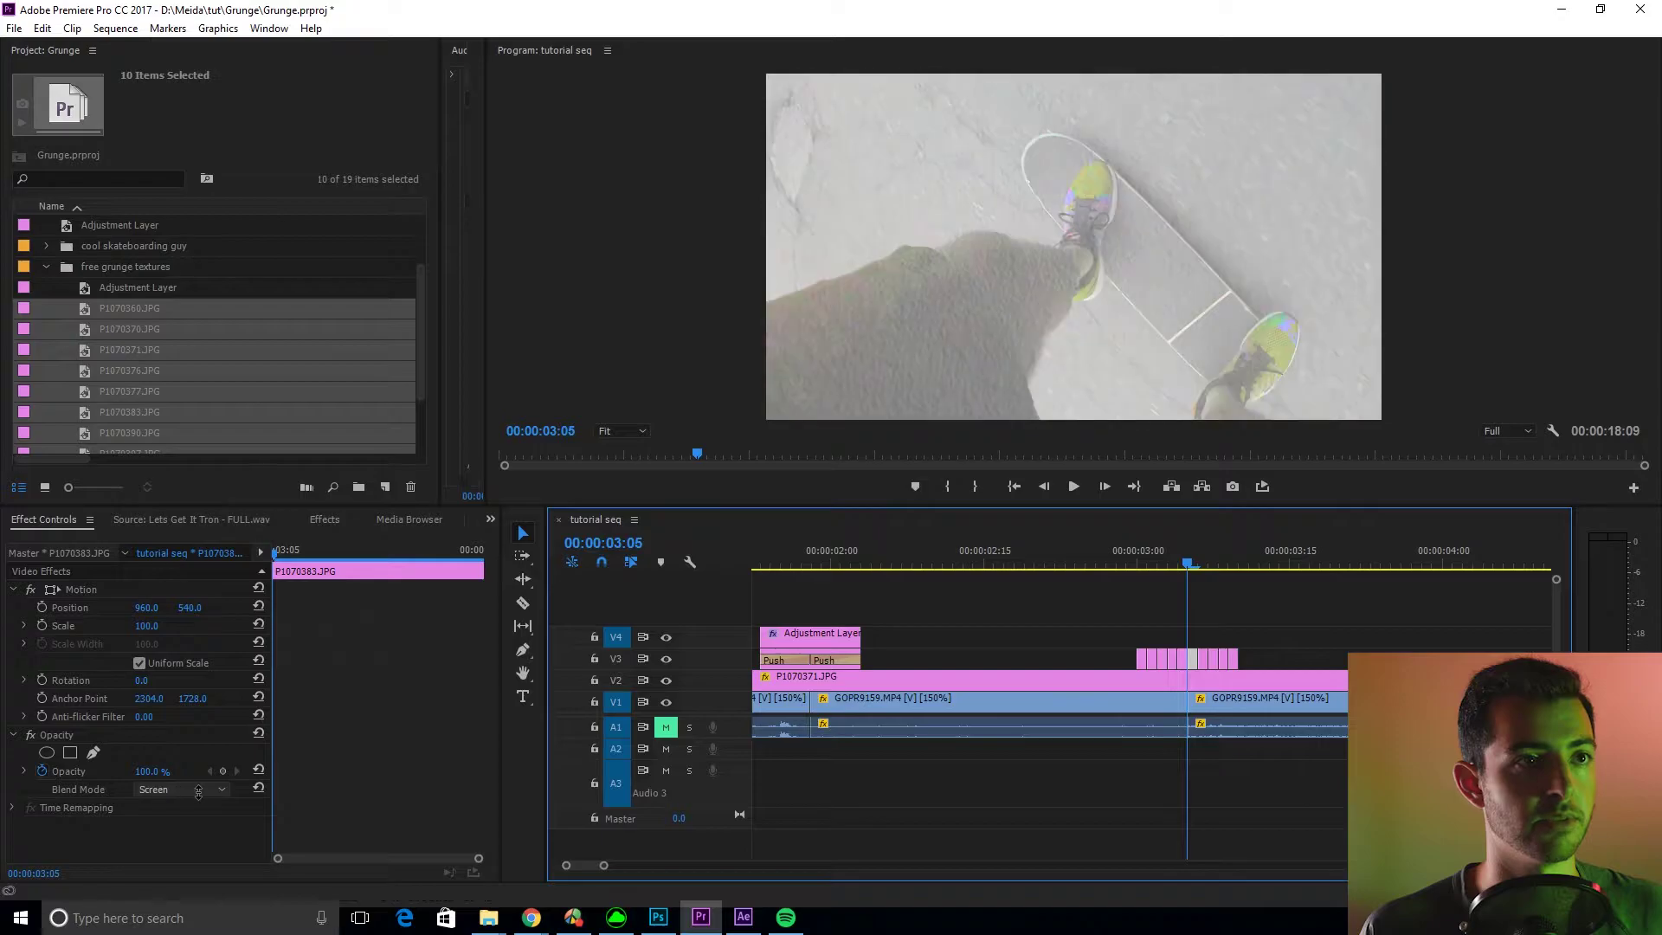
pyautogui.scroll(-10, 197, 791)
pyautogui.scroll(8, 197, 791)
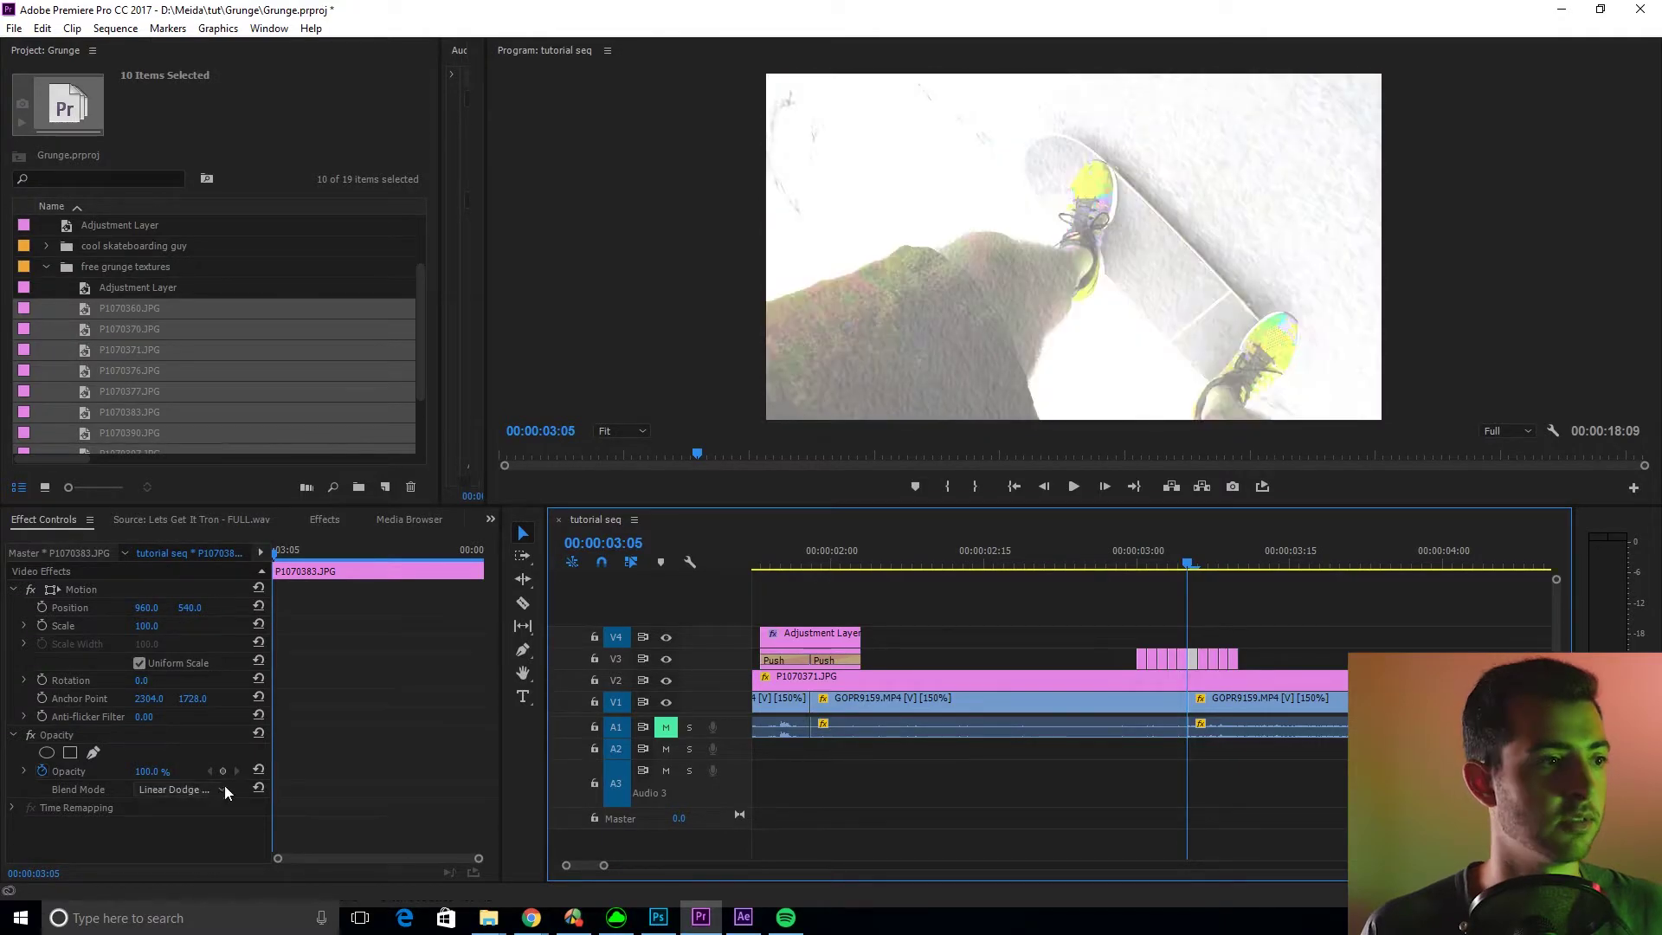
# Change the blend mode of the seventh texture, P1070390.JPG, at 00:00:03:06
pyautogui.press('Right')
pyautogui.click(1202, 659)
pyautogui.scroll(-5, 164, 786)
# Change the blend mode of the eighth texture, P1070397.JPG, at 00:00:03:07 and enlarge its scale
pyautogui.press('Right')
pyautogui.click(1213, 658)
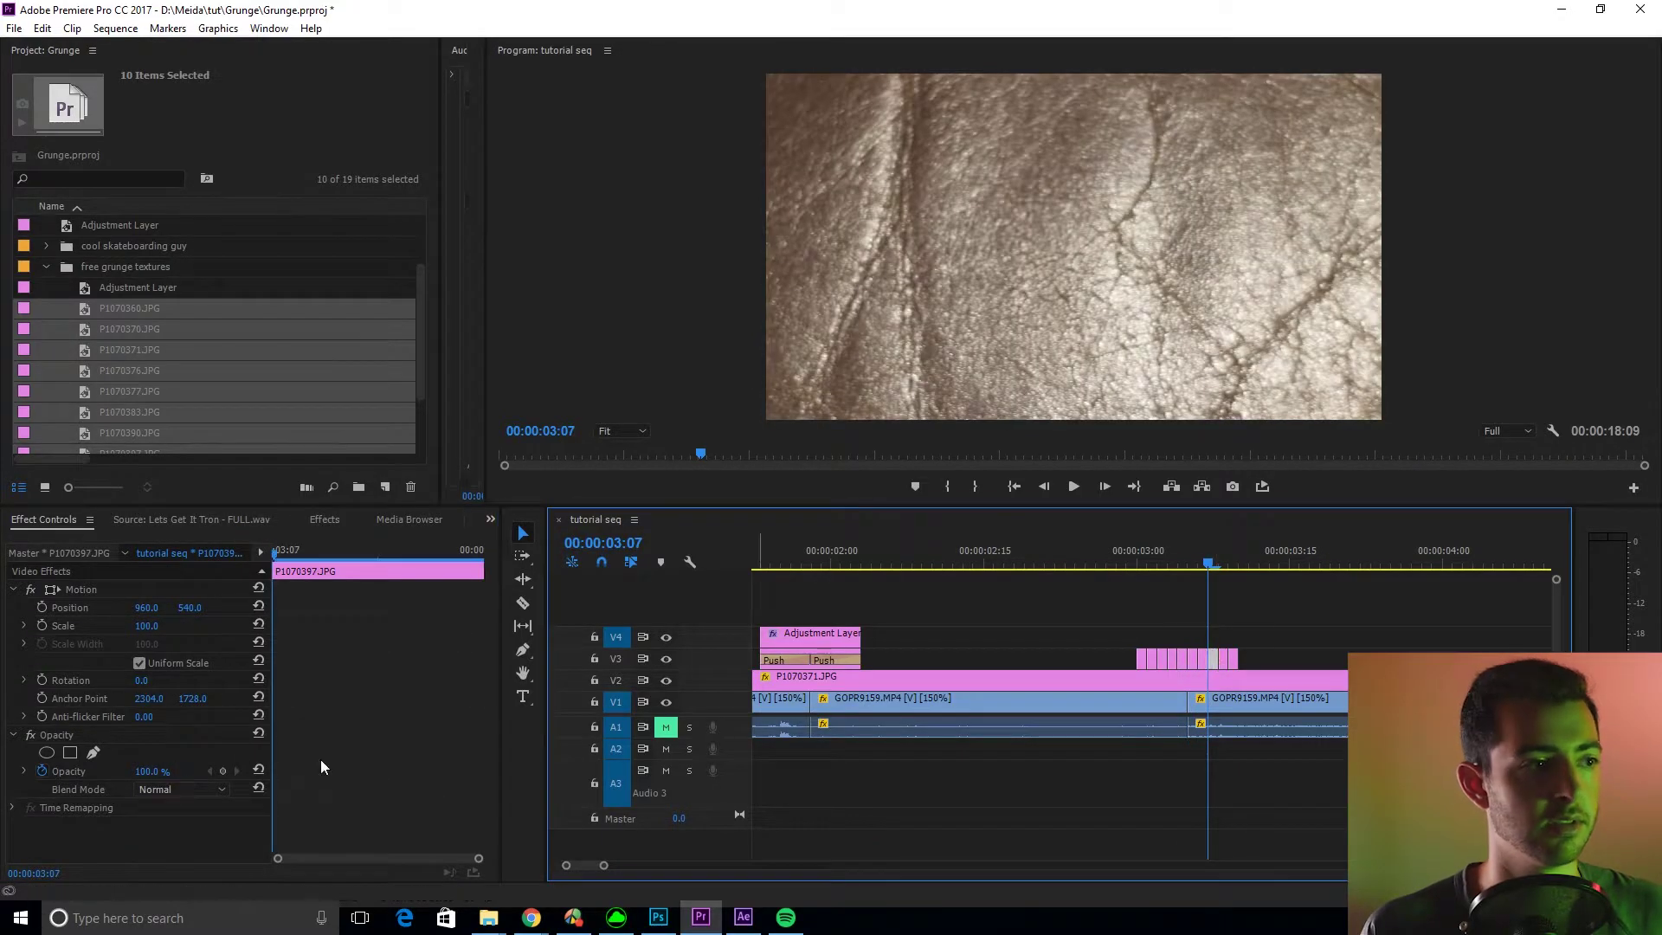
pyautogui.scroll(-8, 163, 789)
pyautogui.scroll(1, 164, 789)
pyautogui.moveTo(146, 625); pyautogui.dragTo(213, 625)
# Set the blend mode of the ninth texture, P1070581.JPG, at 00:00:03:08 to Screen
pyautogui.press('Right')
pyautogui.click(1221, 658)
pyautogui.scroll(-8, 165, 785)
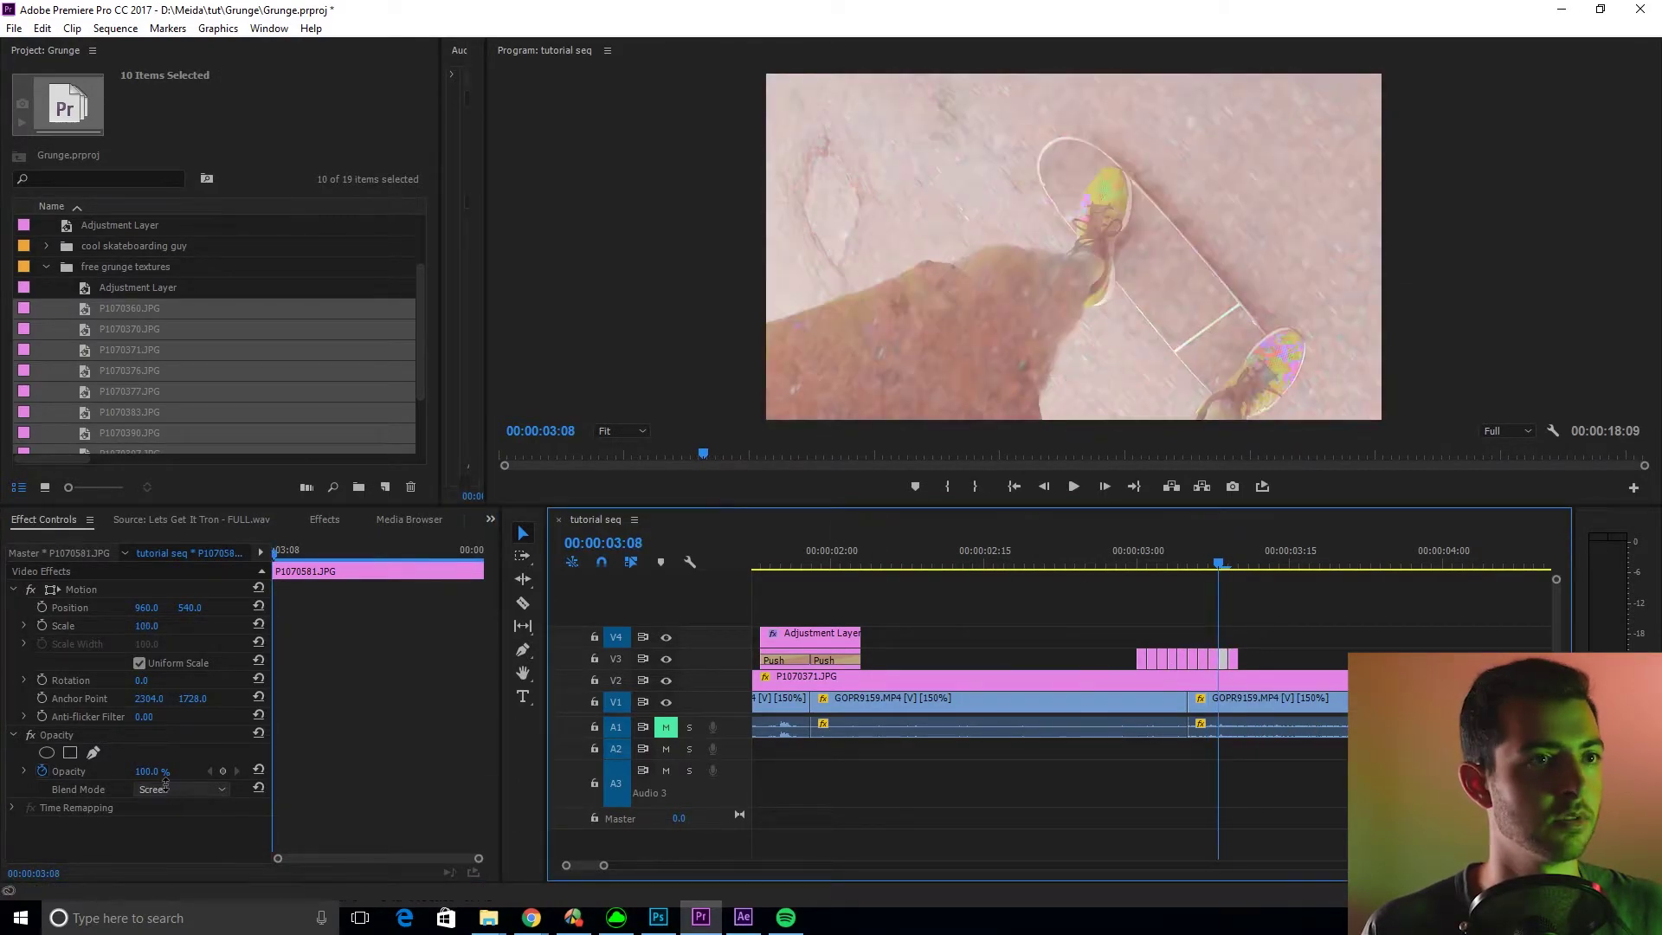
# Try Screen and Hard Light on the last texture, P1070593.JPG, set it to Soft Light and deselect the clip
pyautogui.press('Right')
pyautogui.scroll(-11, 174, 789)
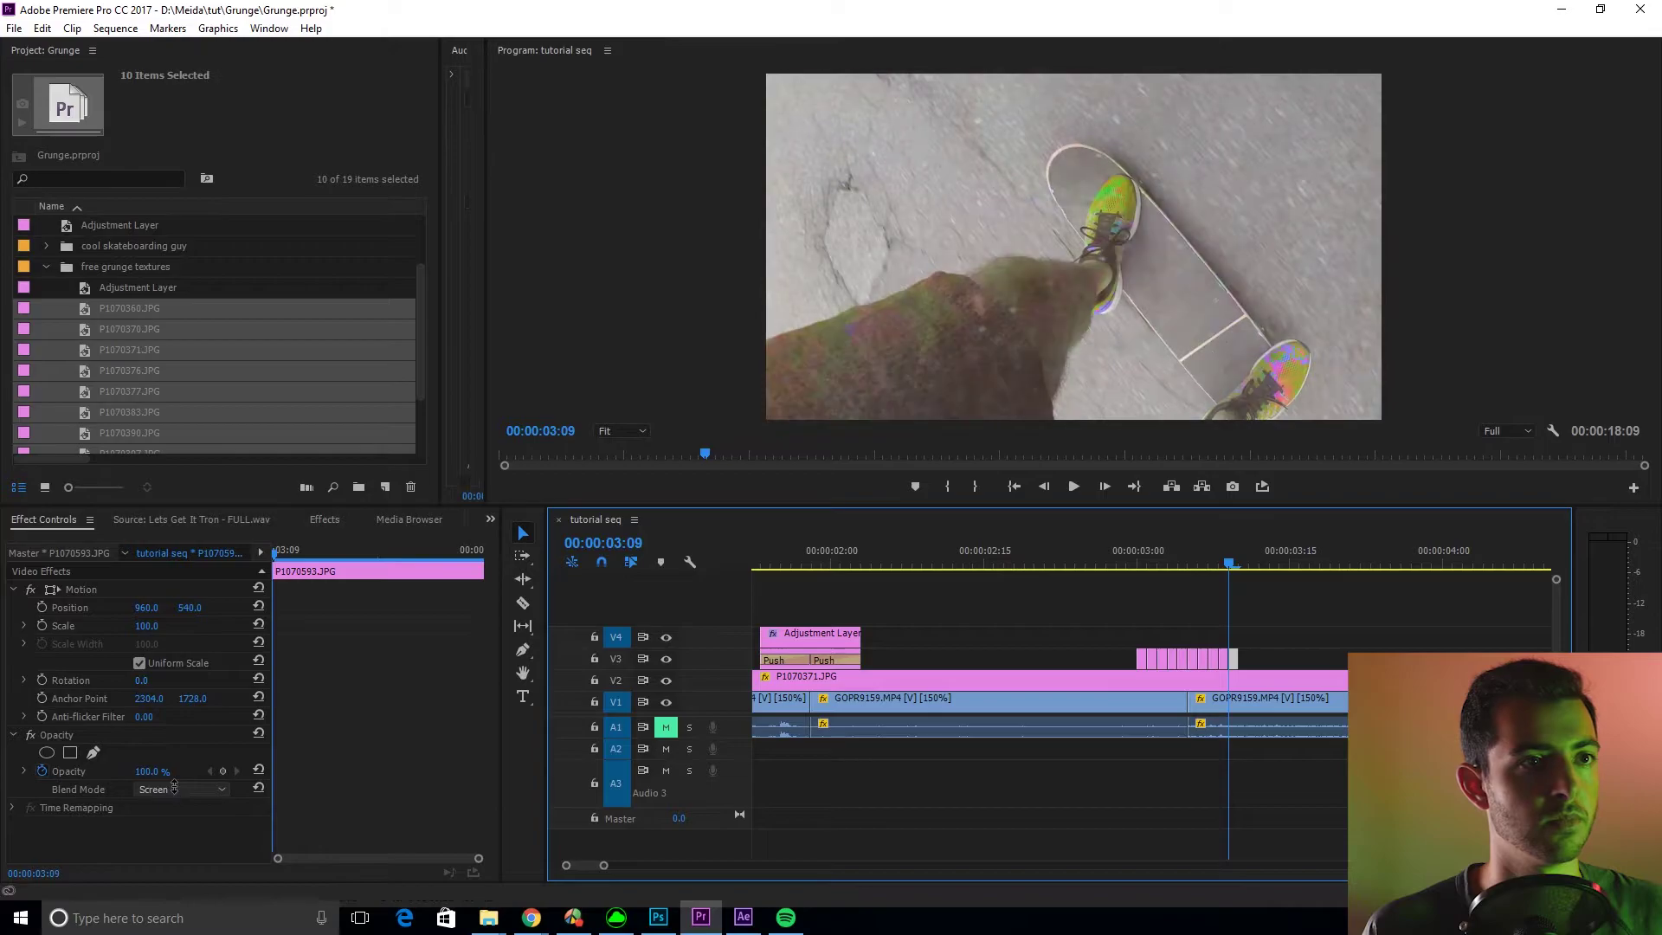
pyautogui.scroll(-3, 175, 789)
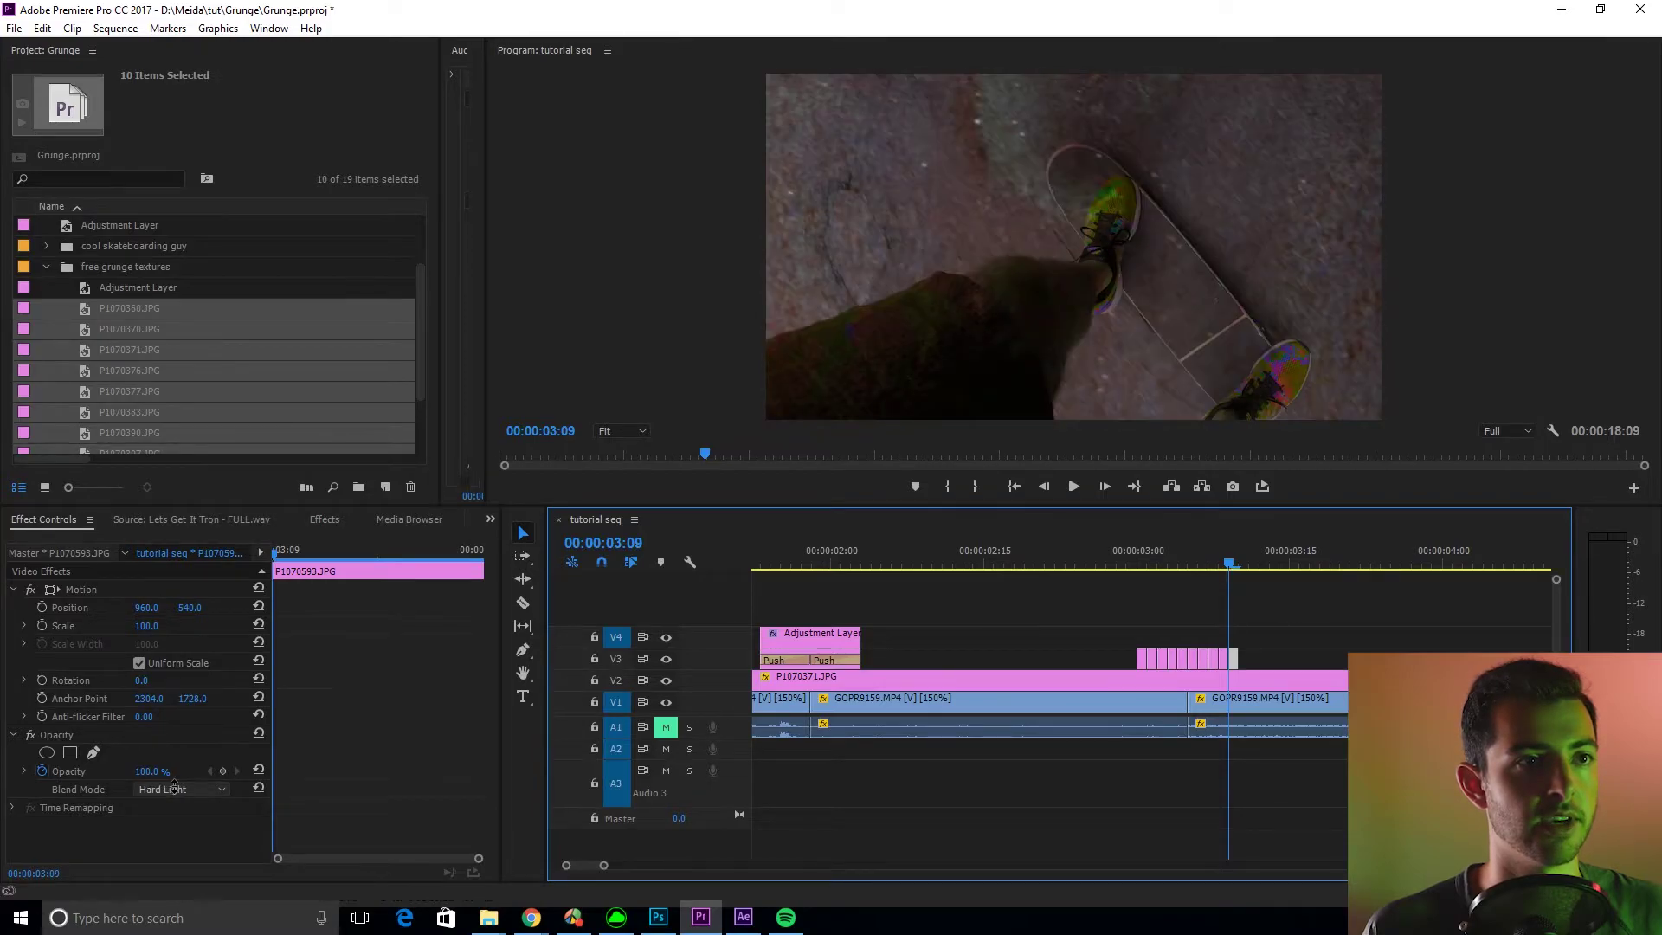
pyautogui.scroll(1, 175, 789)
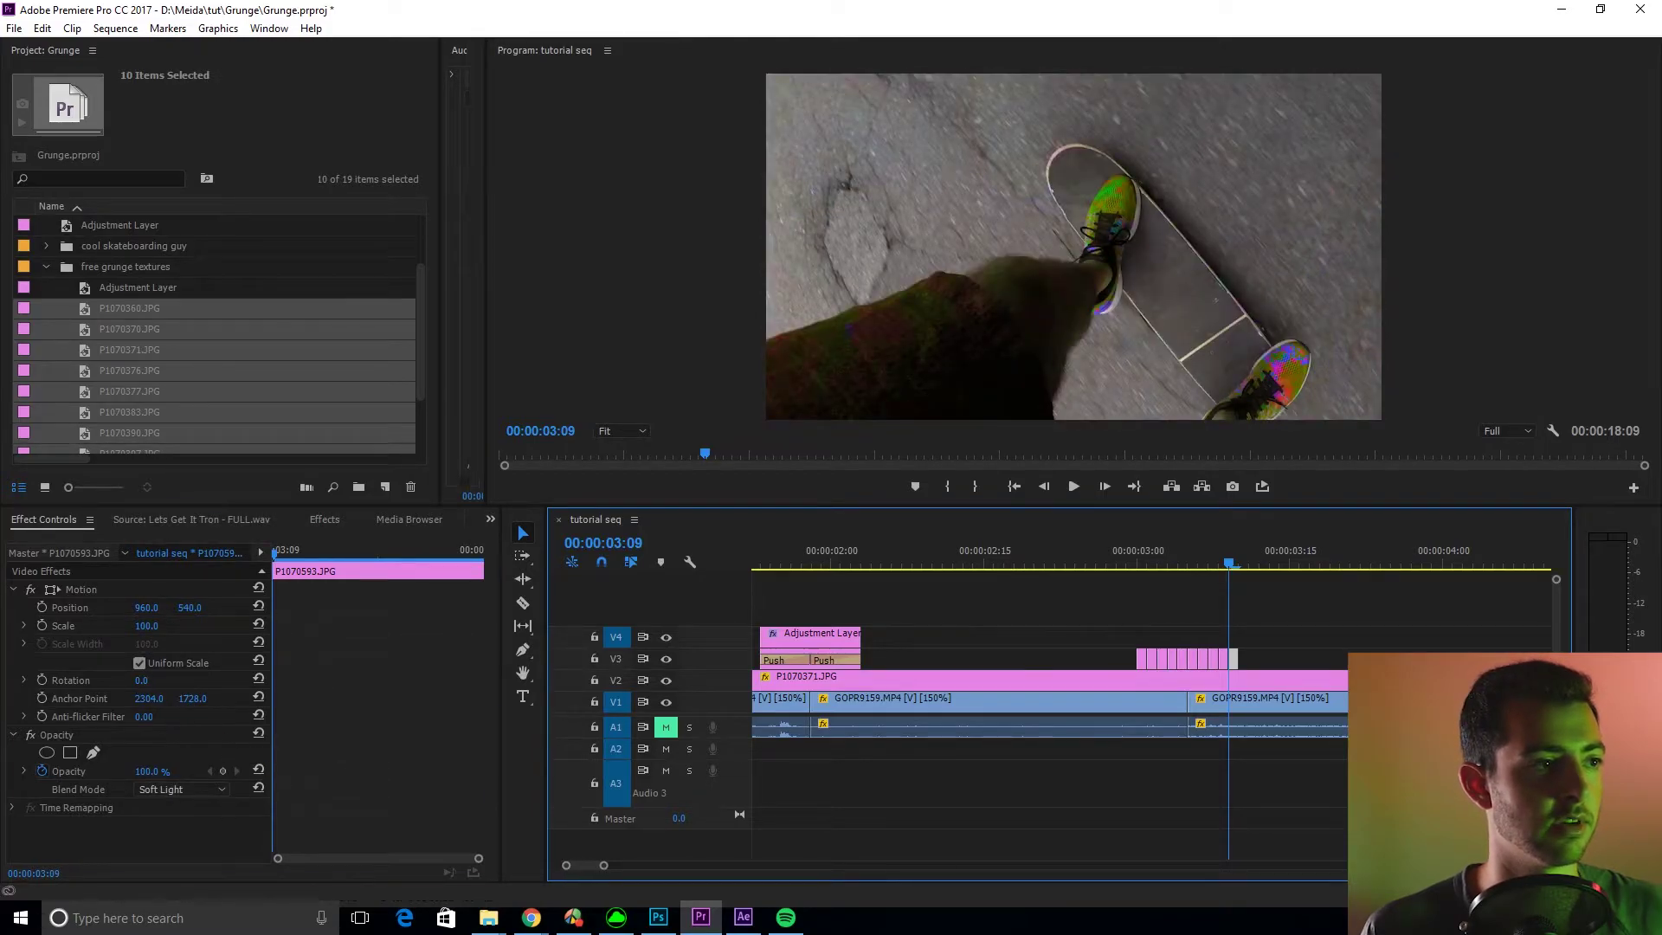
pyautogui.click(1300, 623)
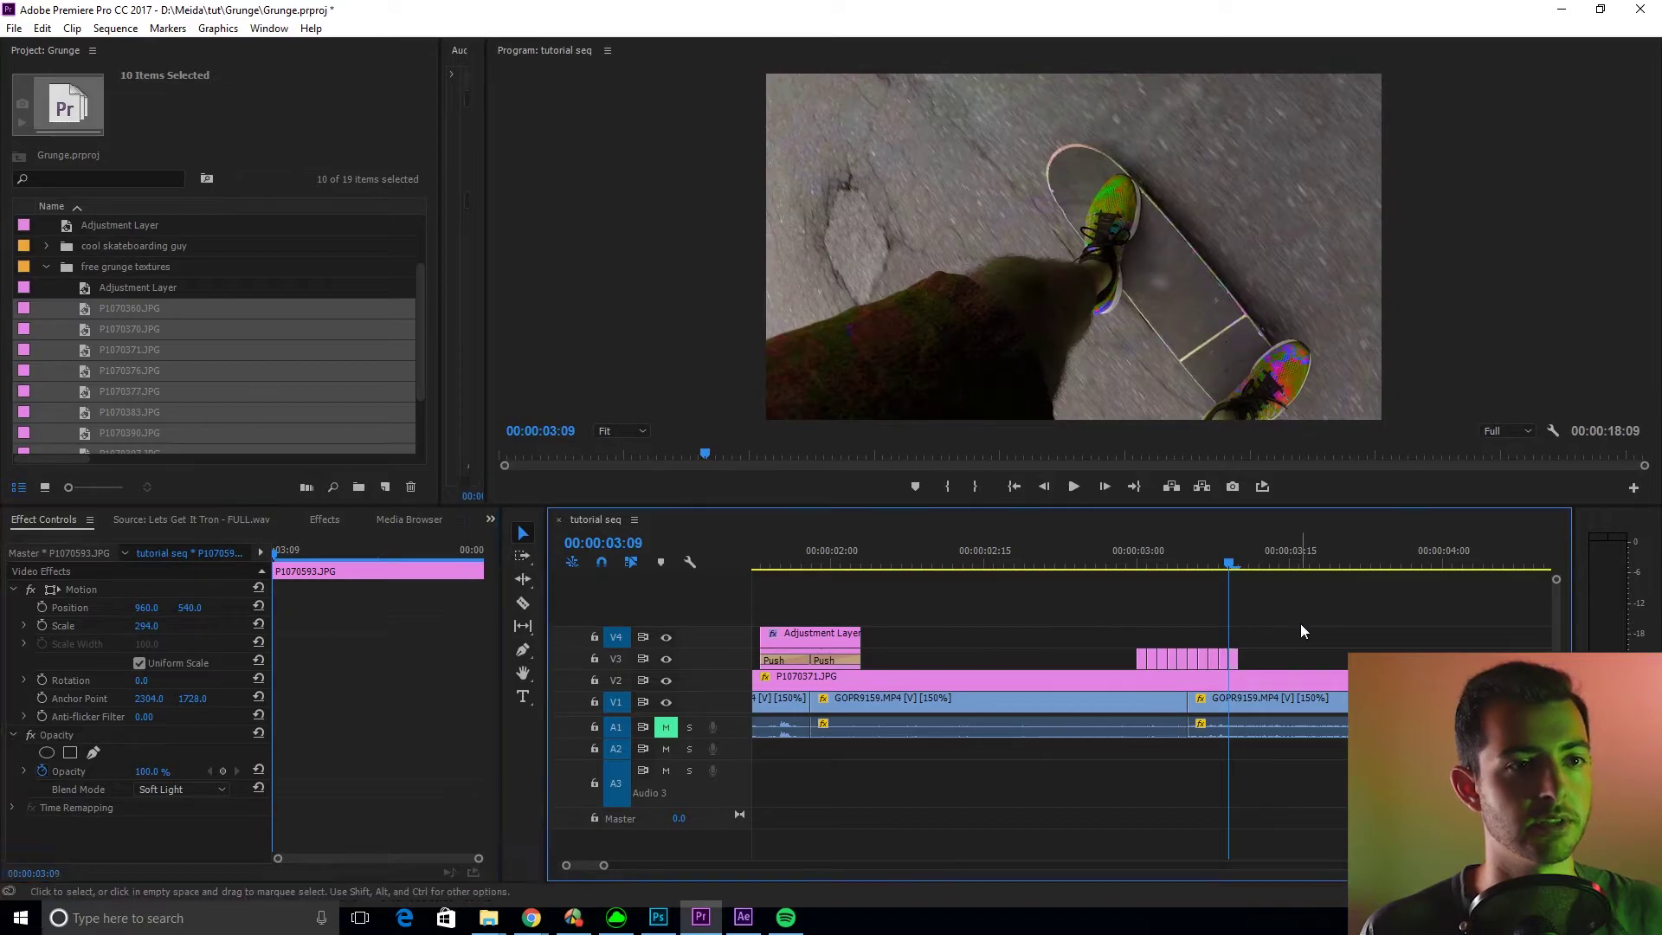
# Play back and scrub the one-frame texture transition several times, starting from about 00:00:02:24
pyautogui.click(1085, 560)
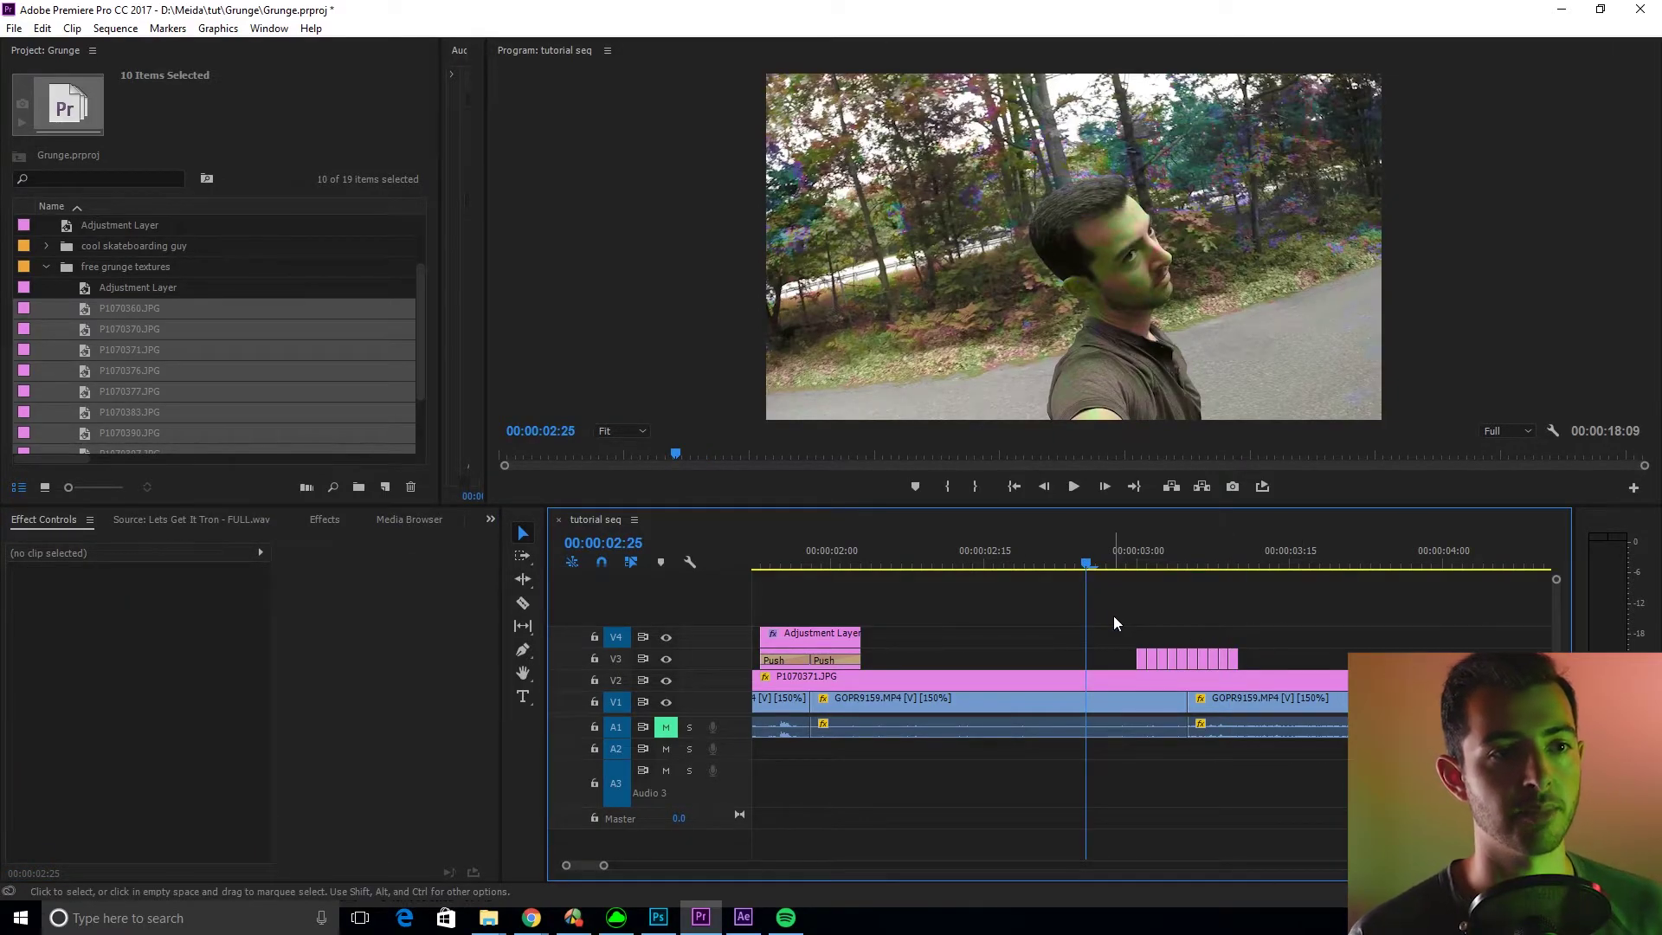
pyautogui.press('space')
pyautogui.click(1080, 558)
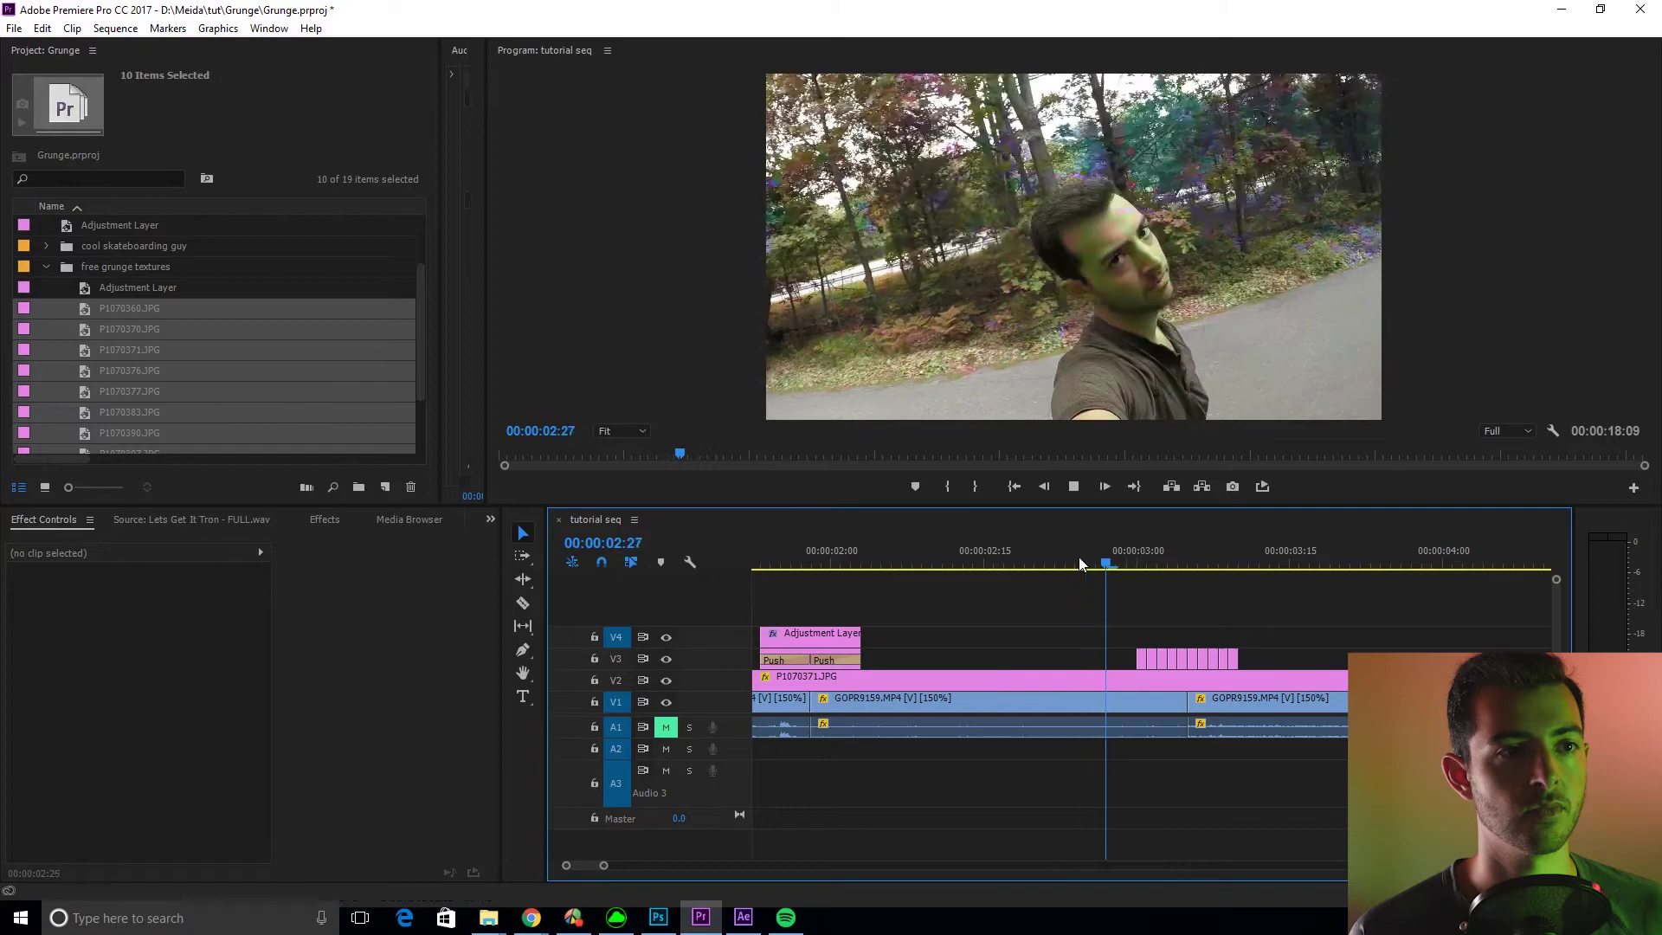
pyautogui.click(1078, 558)
pyautogui.click(1079, 558)
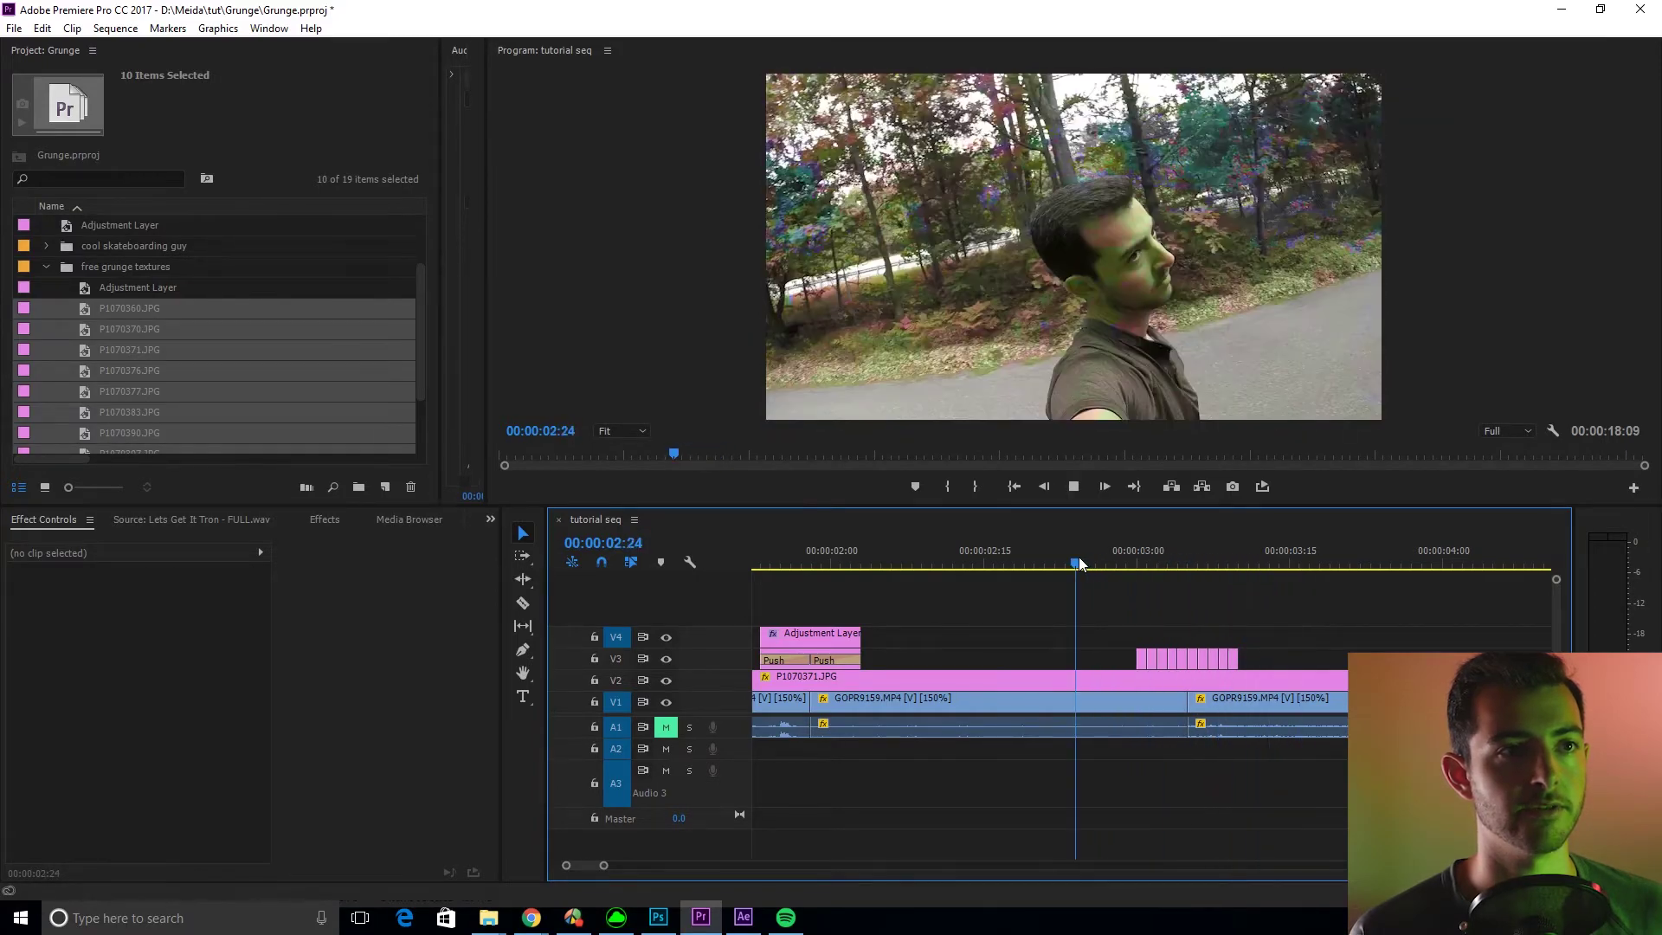
pyautogui.press('space')
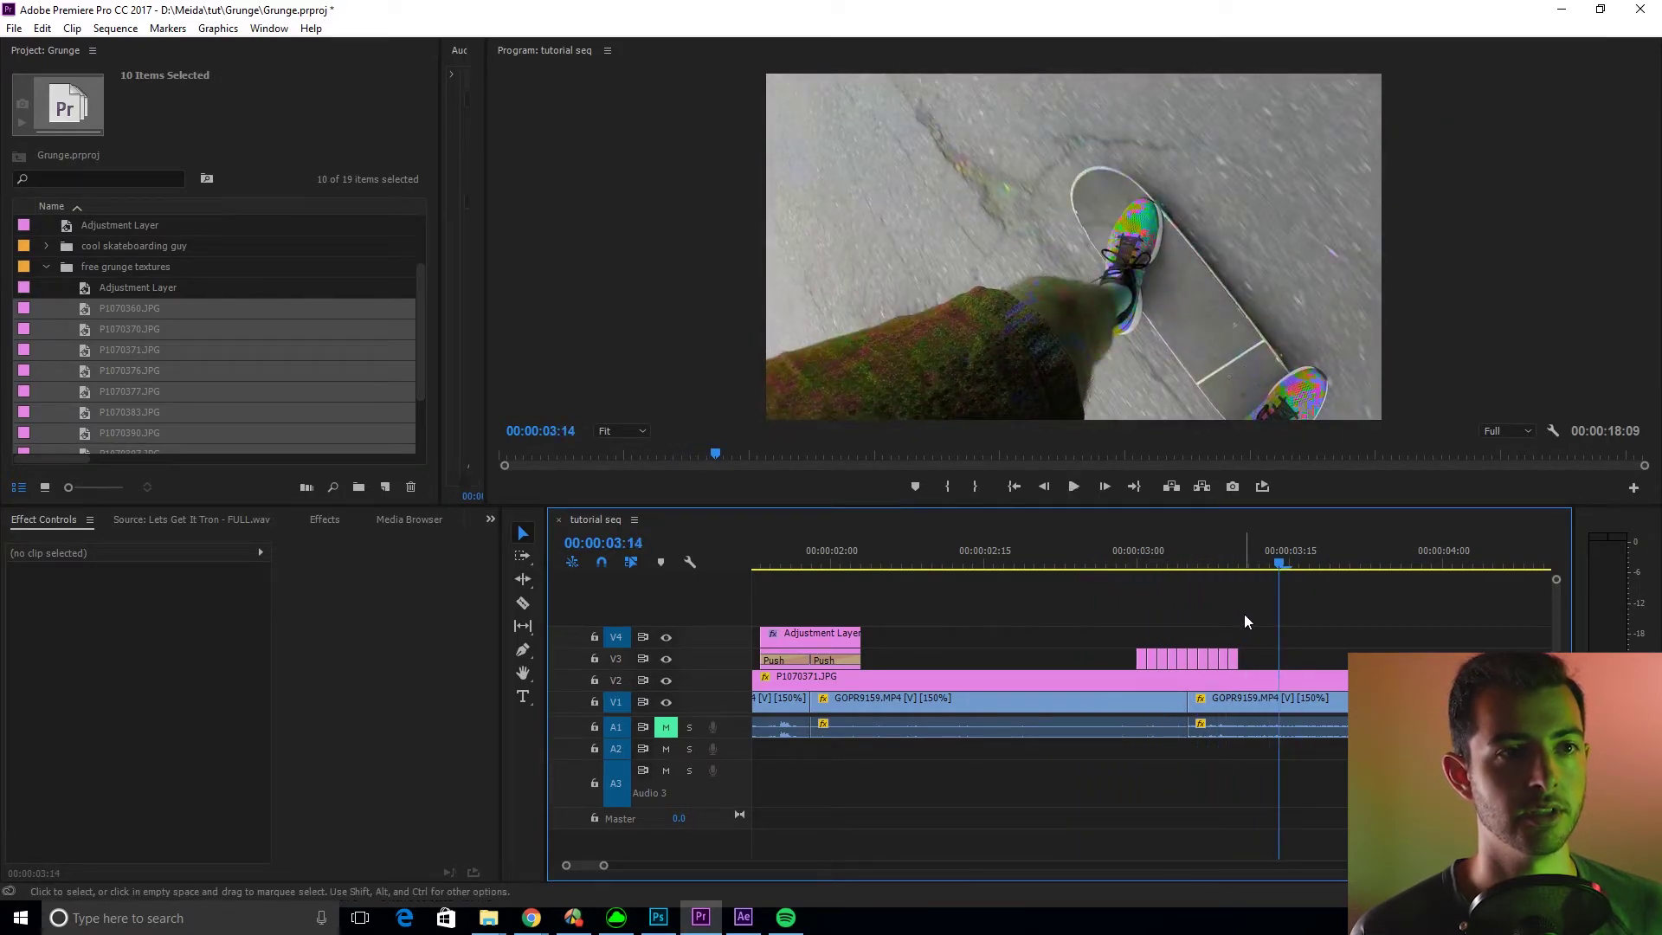
pyautogui.scroll(-2, 1219, 603)
pyautogui.click(1171, 563)
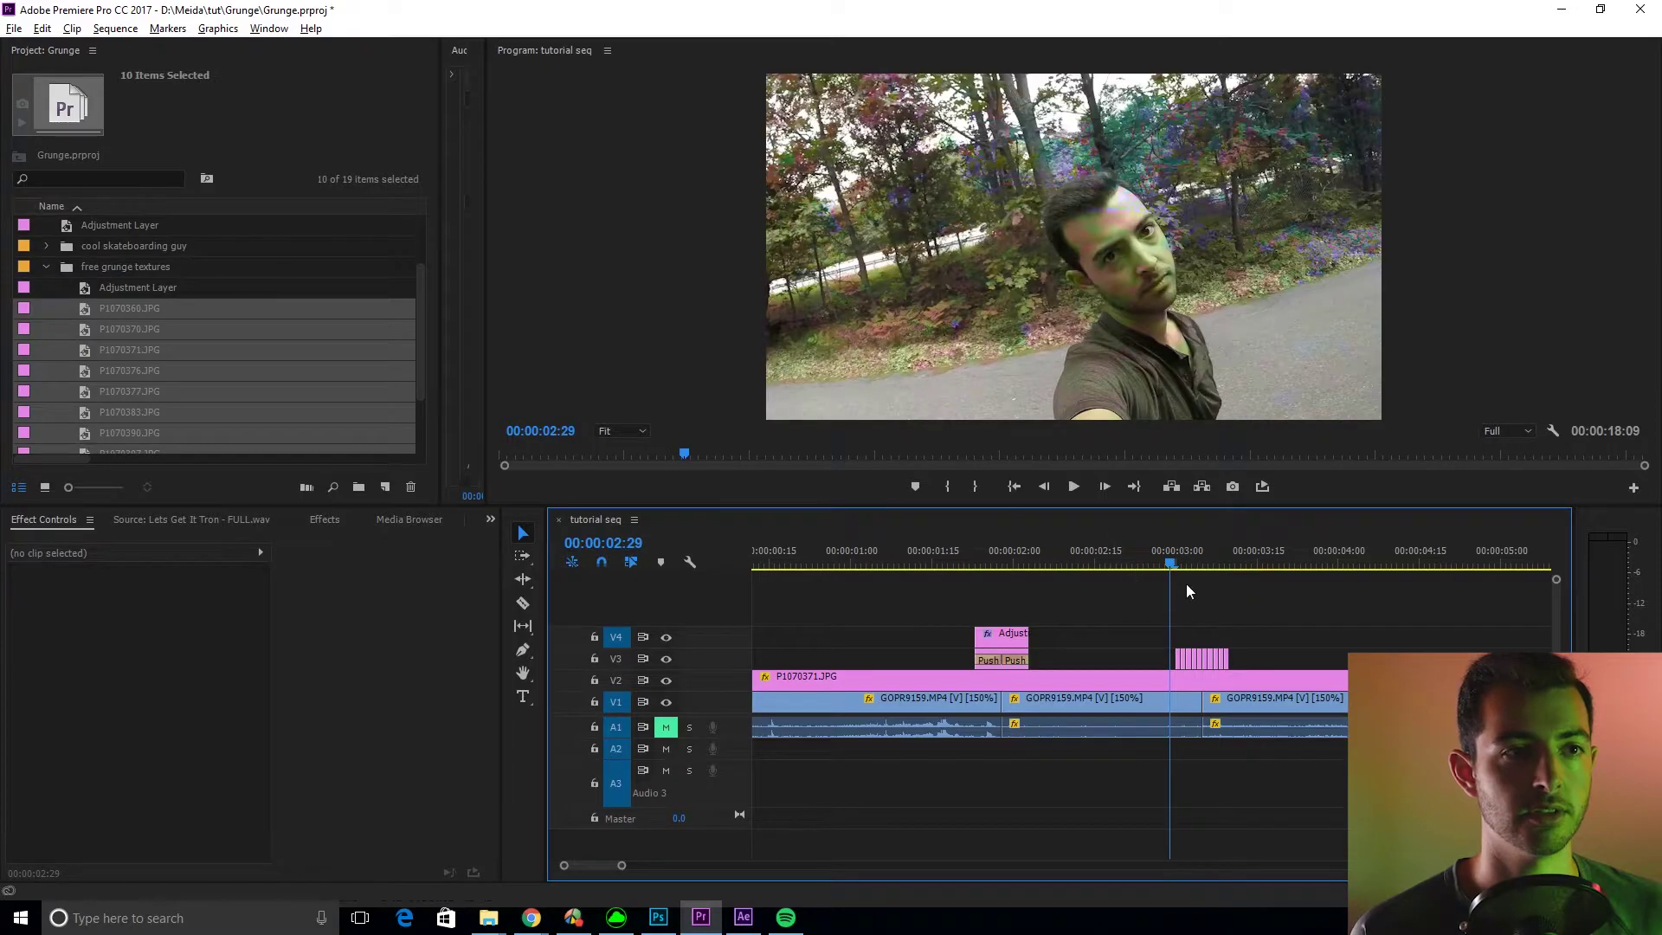
pyautogui.moveTo(1186, 583); pyautogui.dragTo(1275, 606)
pyautogui.scroll(-2, 1307, 617)
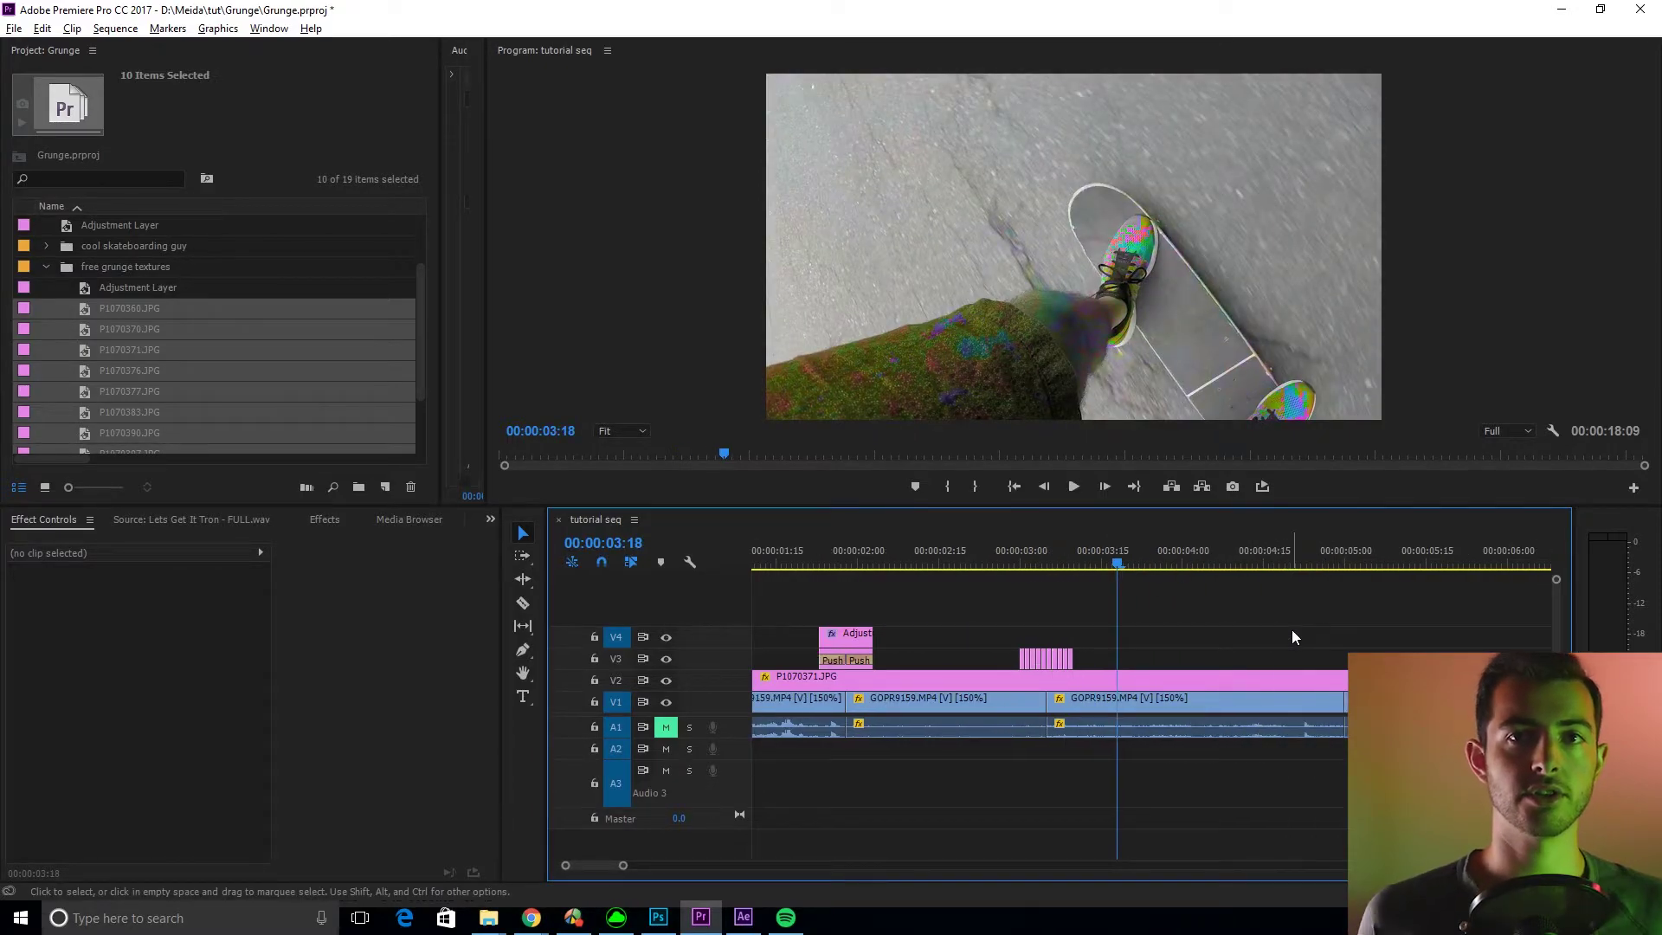
# Place the P1070360.JPG texture on V3 across the cut at 00:00:05:00, starting at 00:00:04:20
pyautogui.click(94, 394)
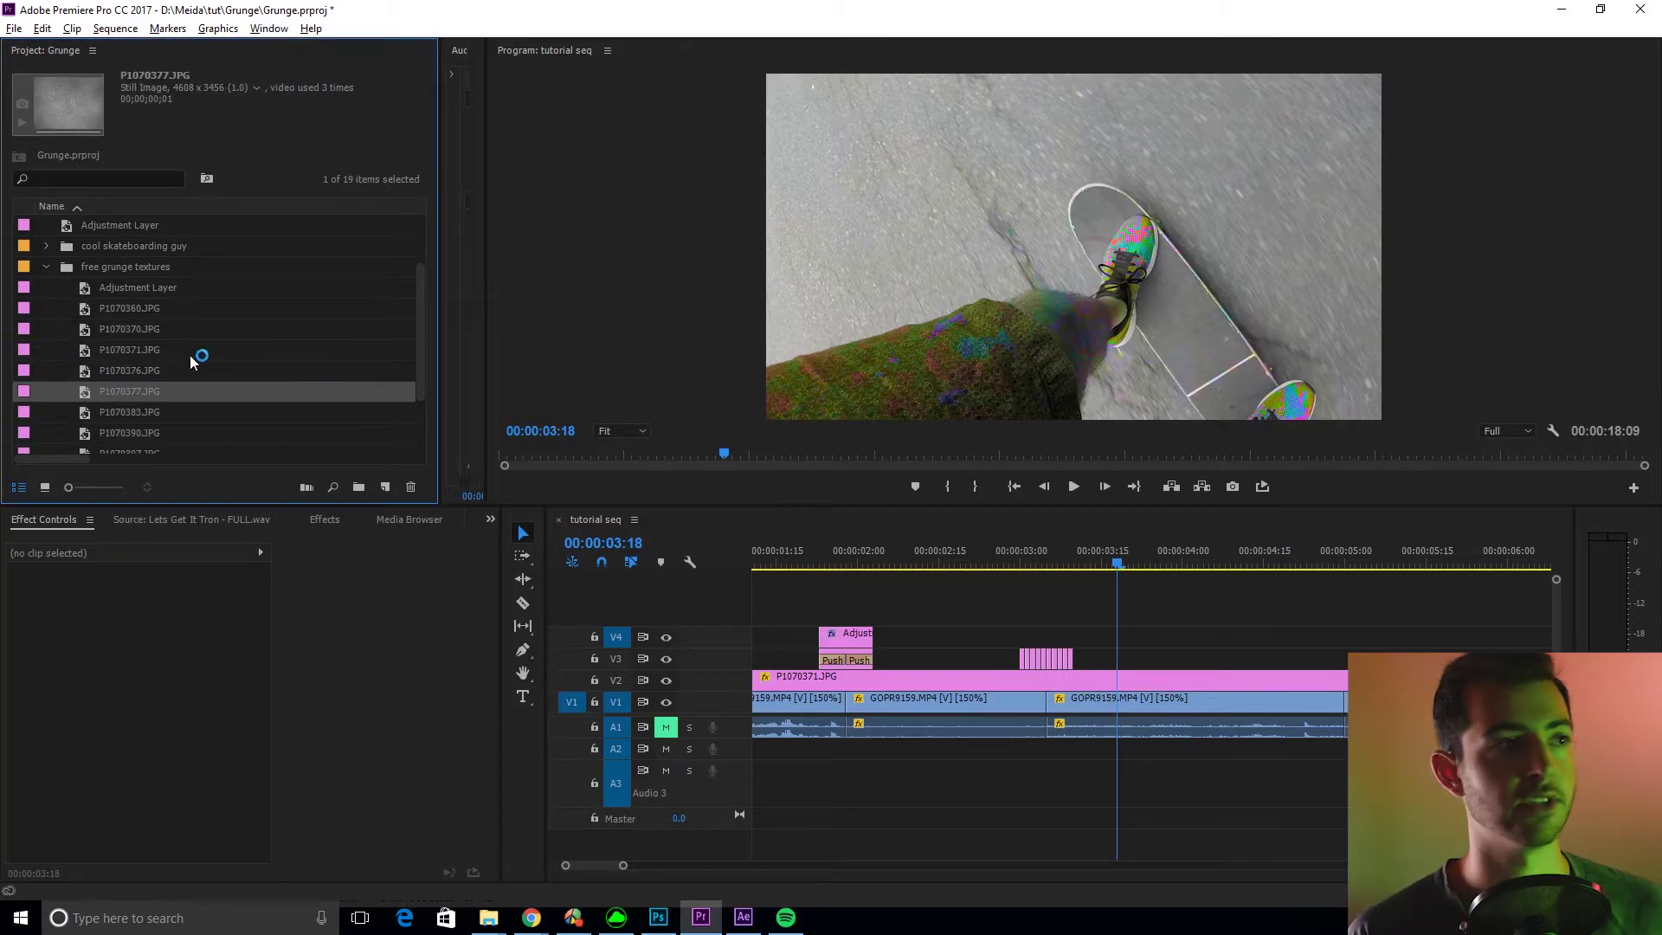
pyautogui.click(88, 290)
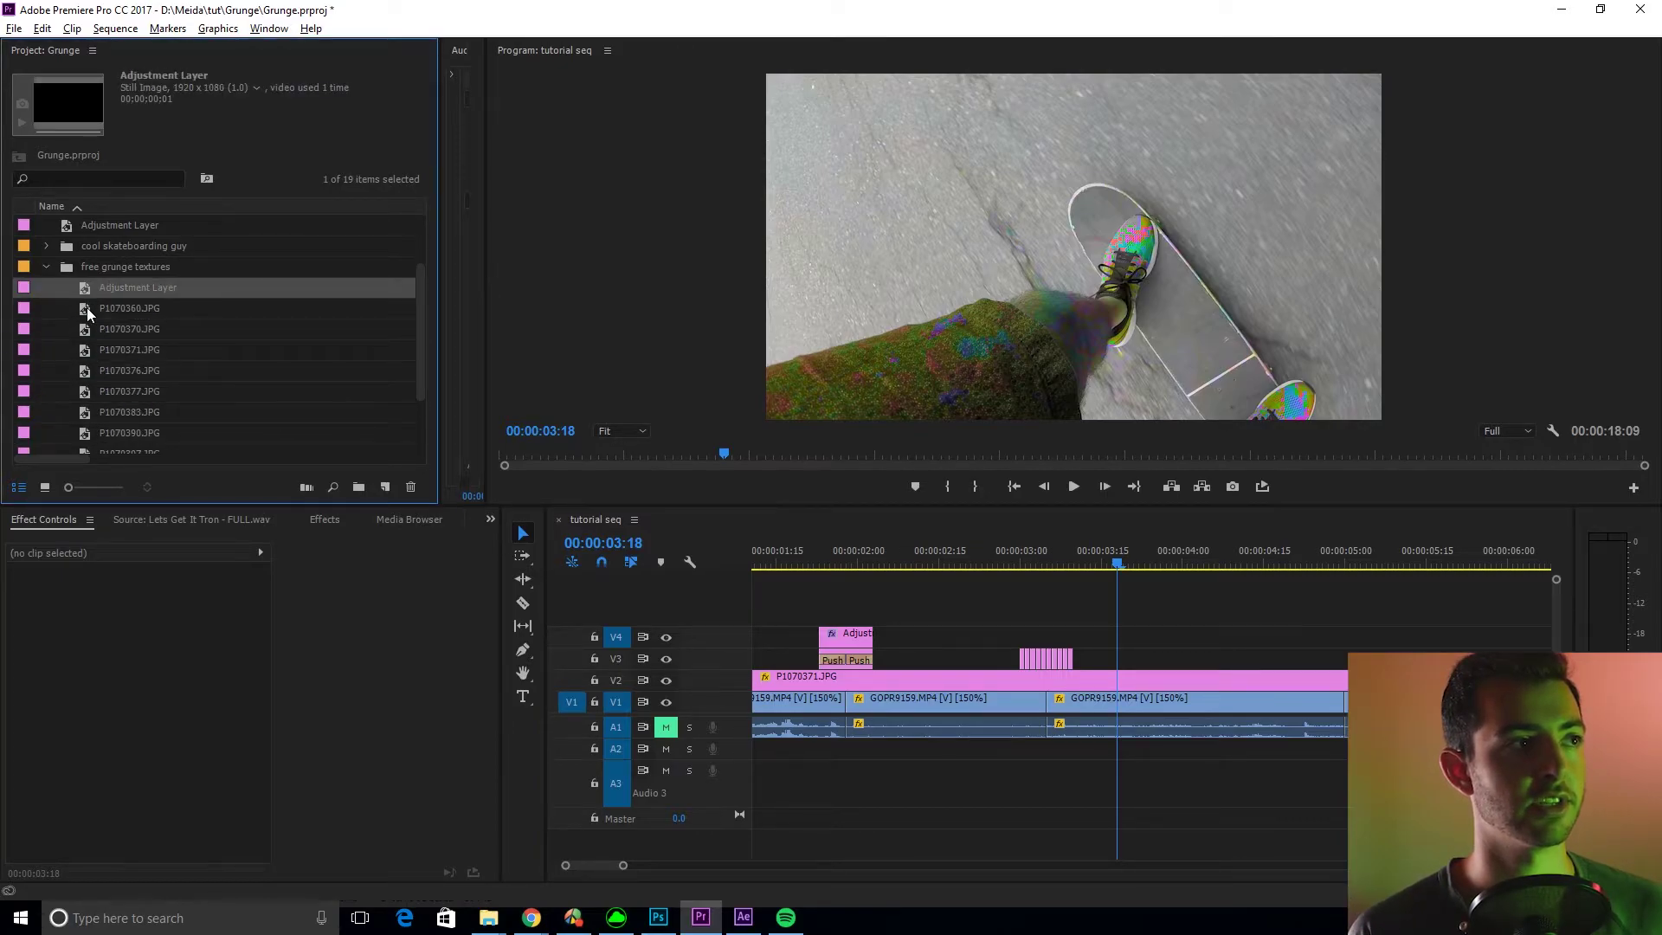
pyautogui.click(88, 310)
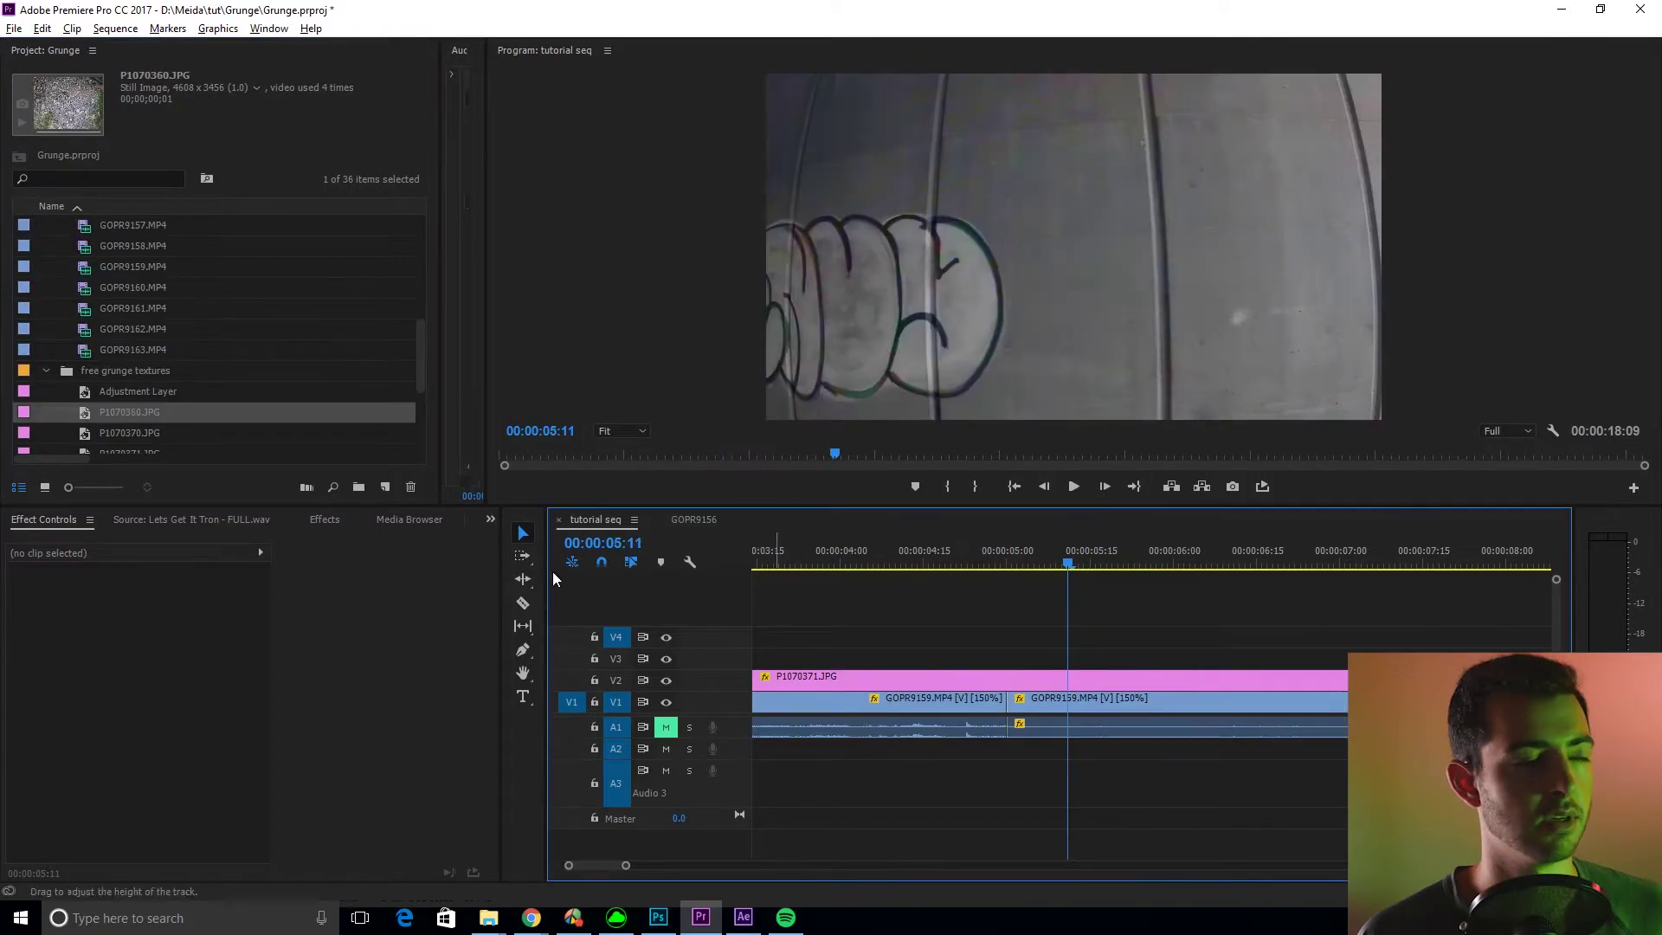
pyautogui.moveTo(90, 407); pyautogui.dragTo(1066, 660)
# Give the P1070360.JPG overlay at the cut a scale of 2253, the Color Dodge blend mode and a horizontal position of 6840
pyautogui.moveTo(985, 554); pyautogui.dragTo(1005, 564)
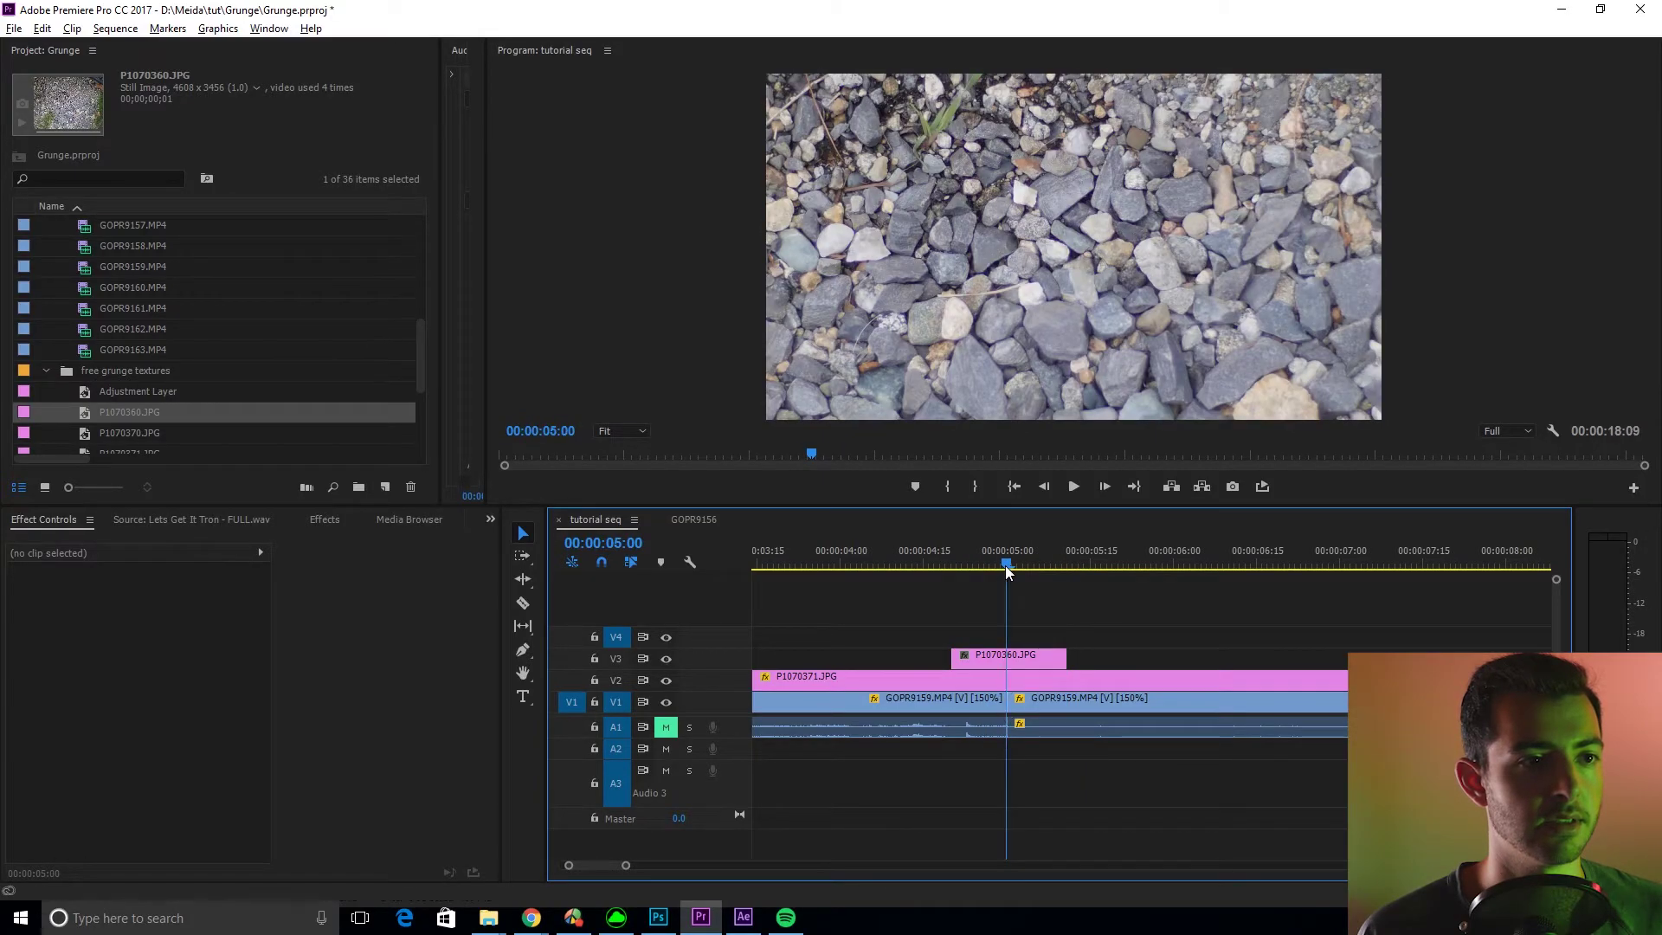
pyautogui.click(1006, 658)
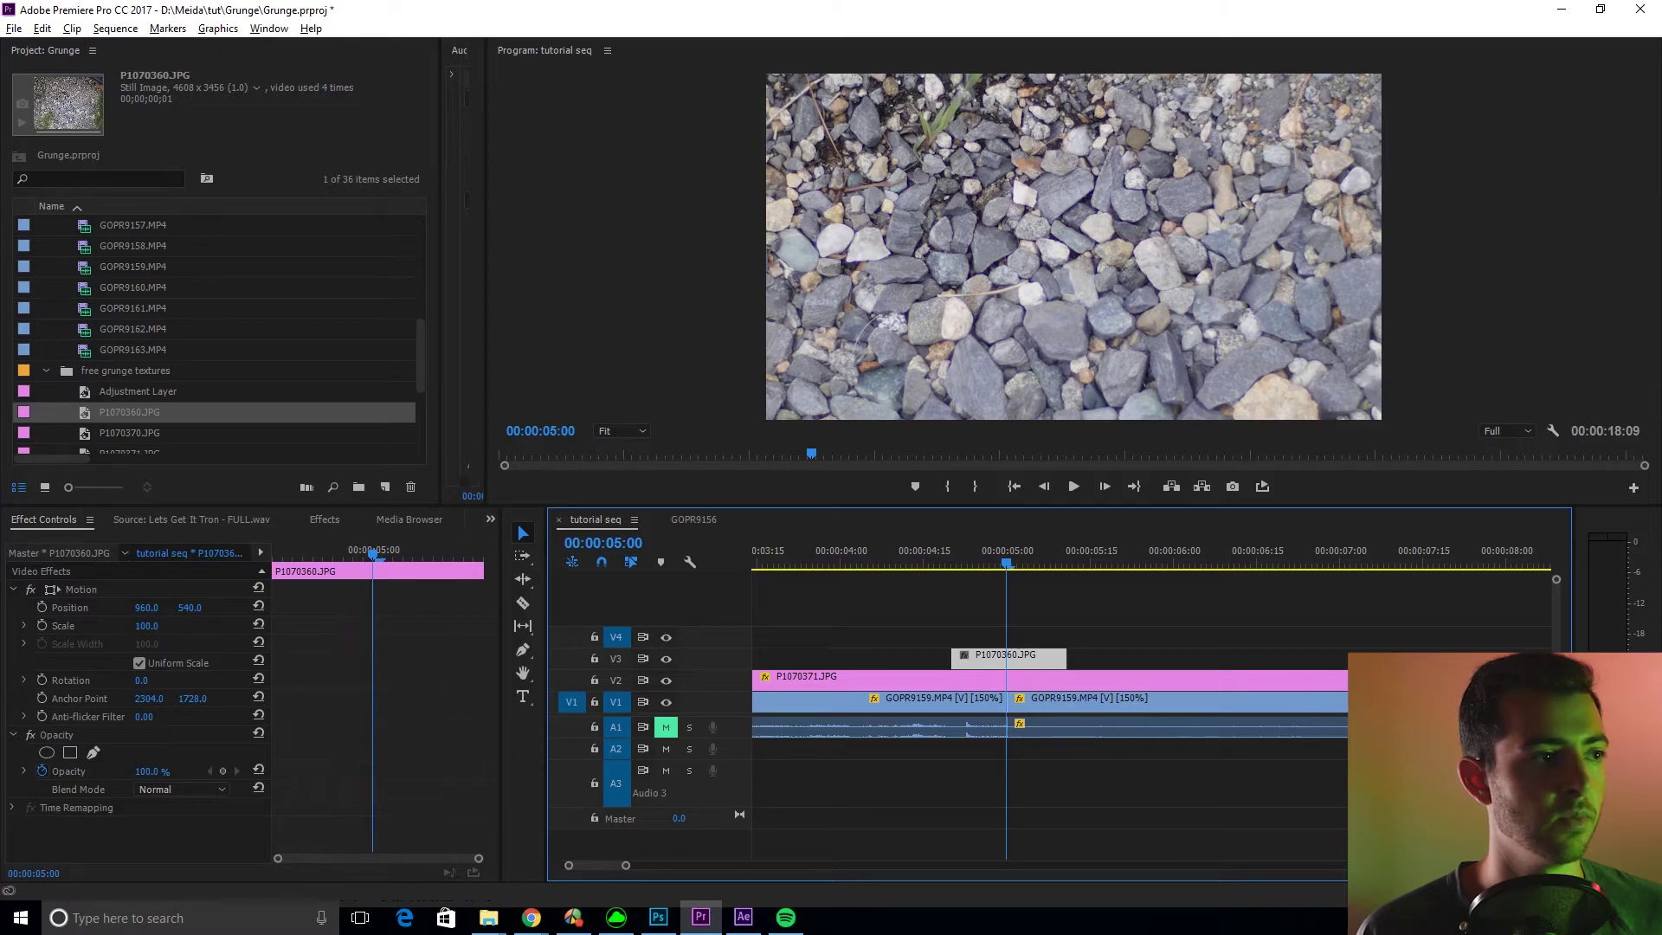
pyautogui.moveTo(146, 625); pyautogui.dragTo(155, 627)
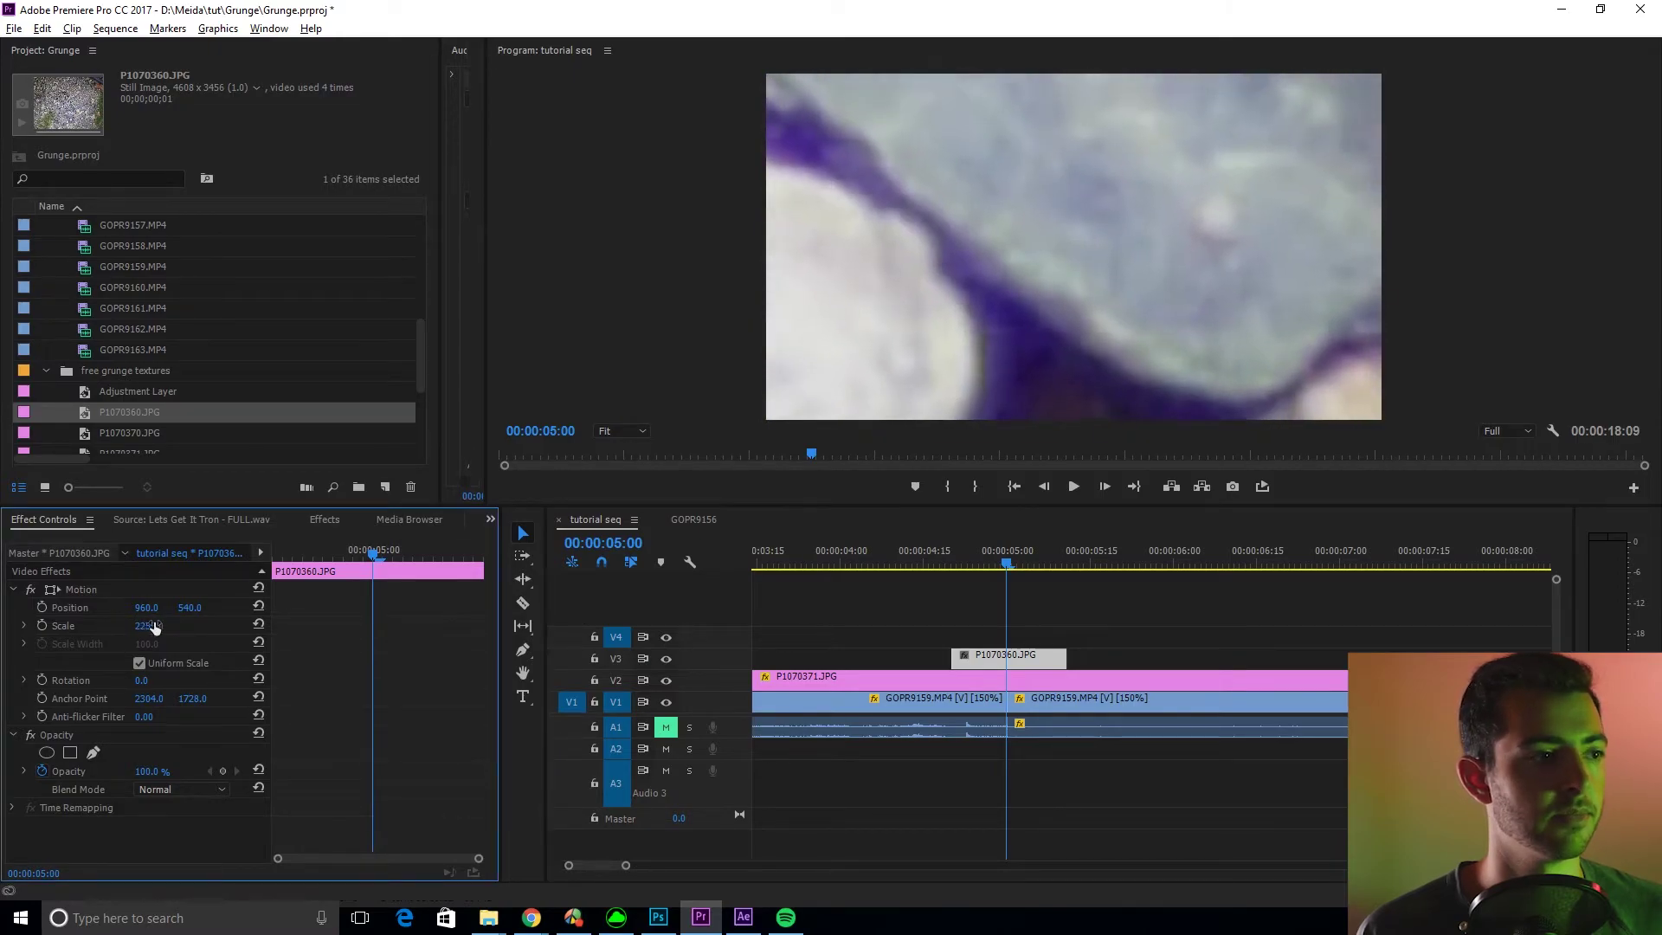
pyautogui.click(170, 788)
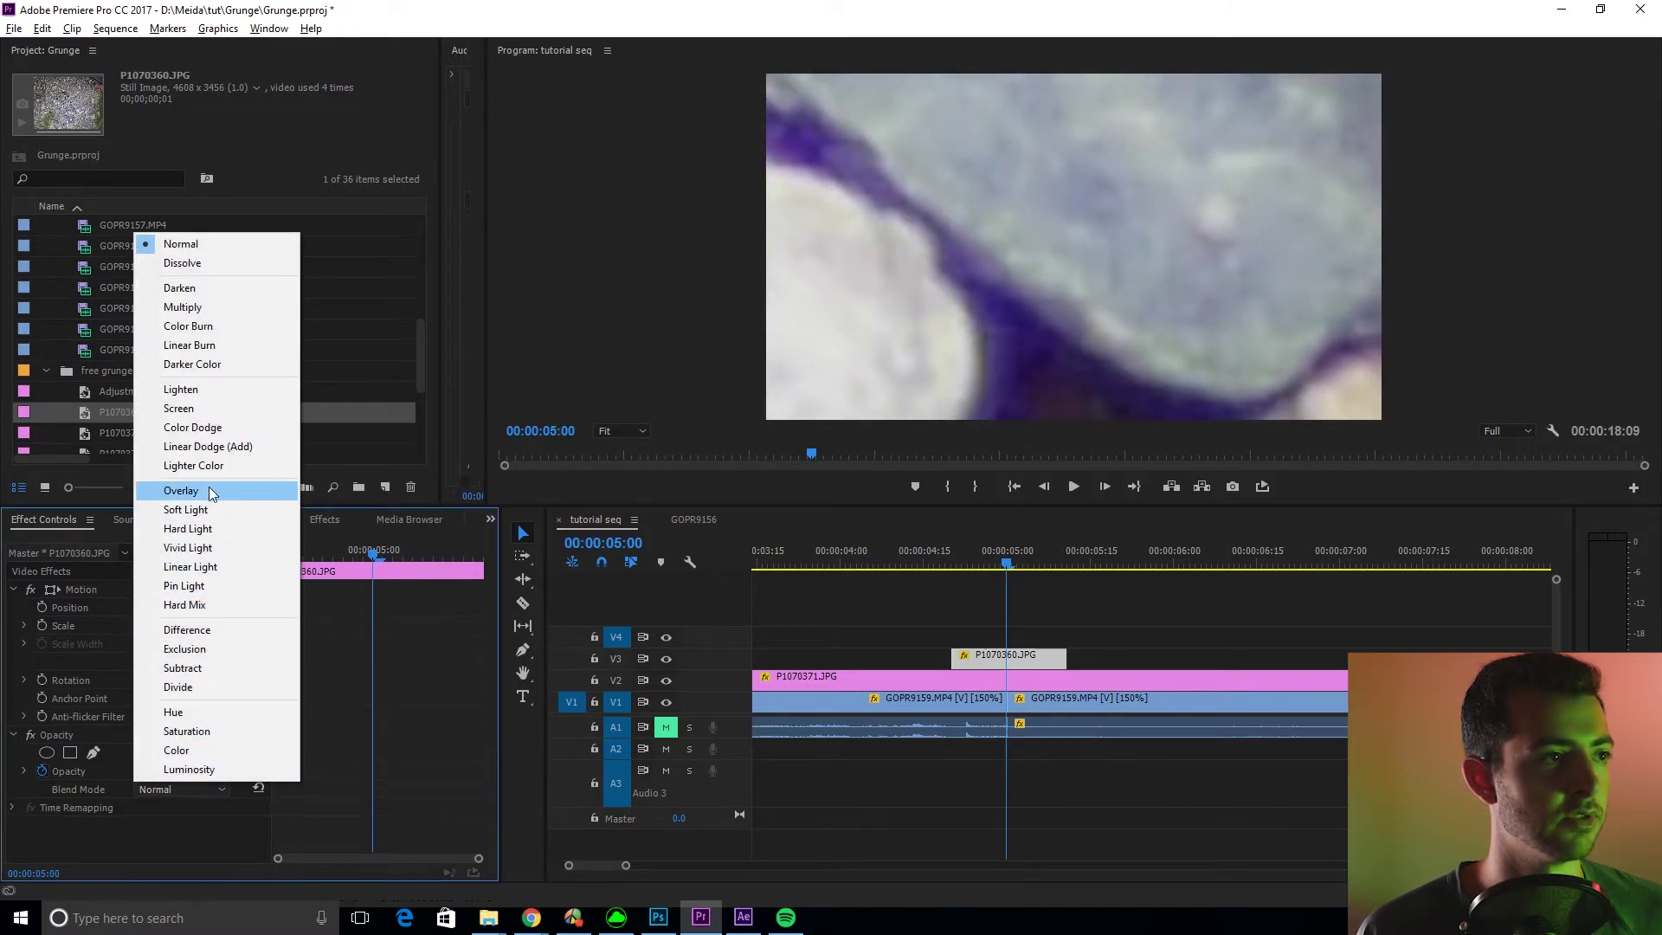
pyautogui.click(207, 430)
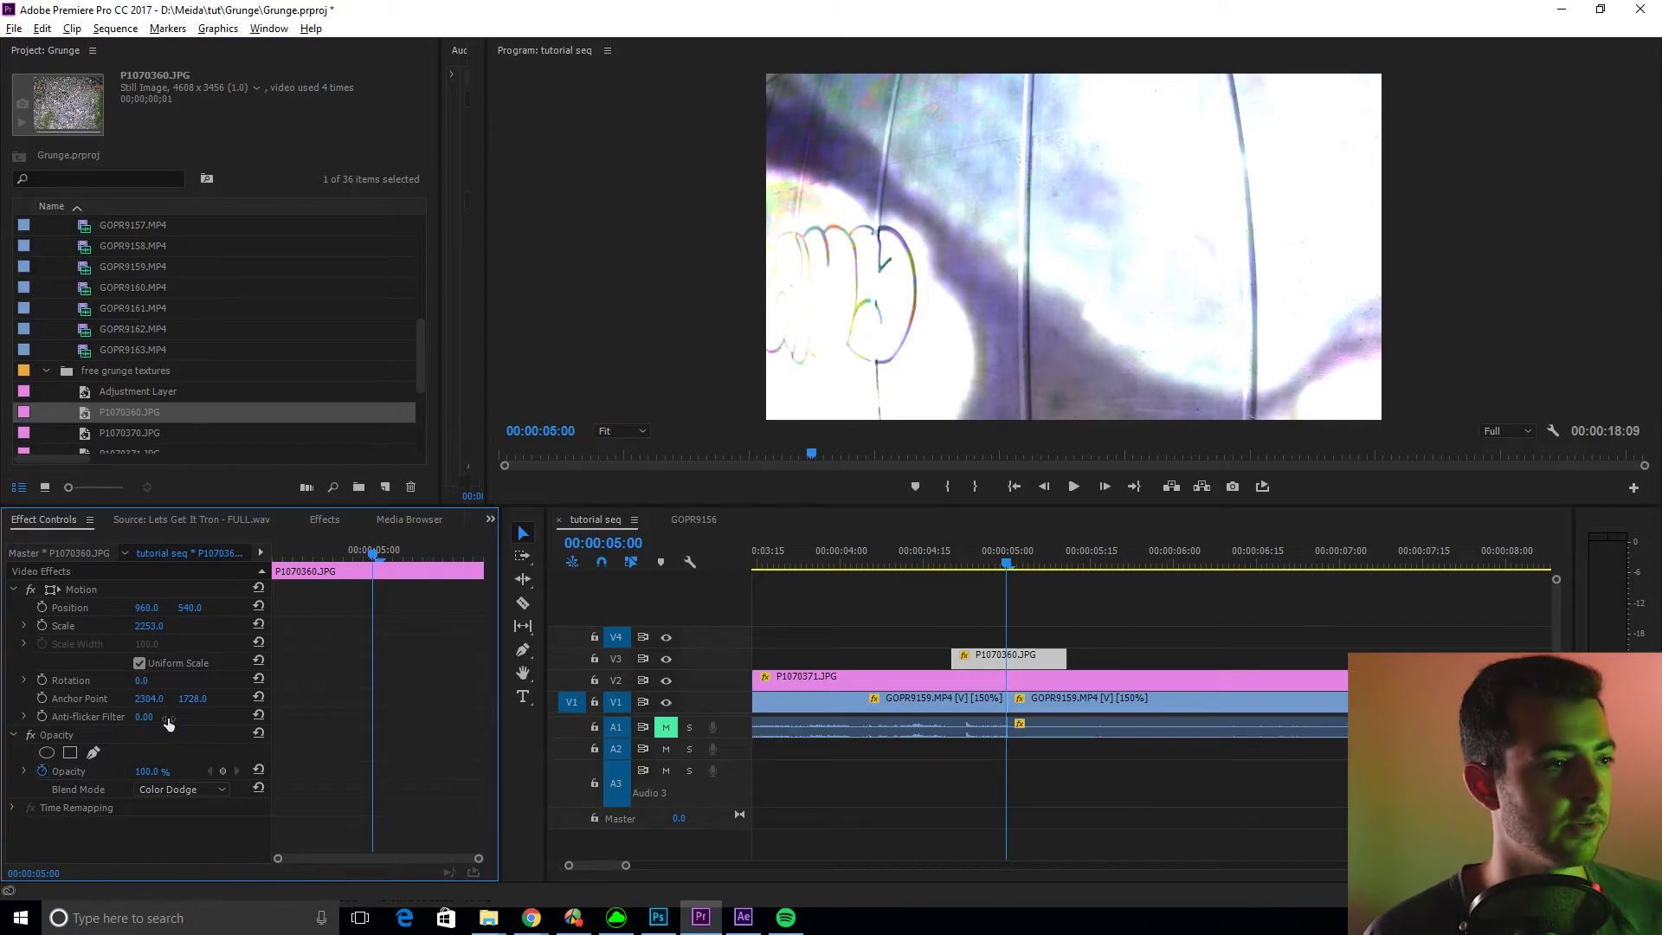
pyautogui.moveTo(144, 614); pyautogui.dragTo(337, 613)
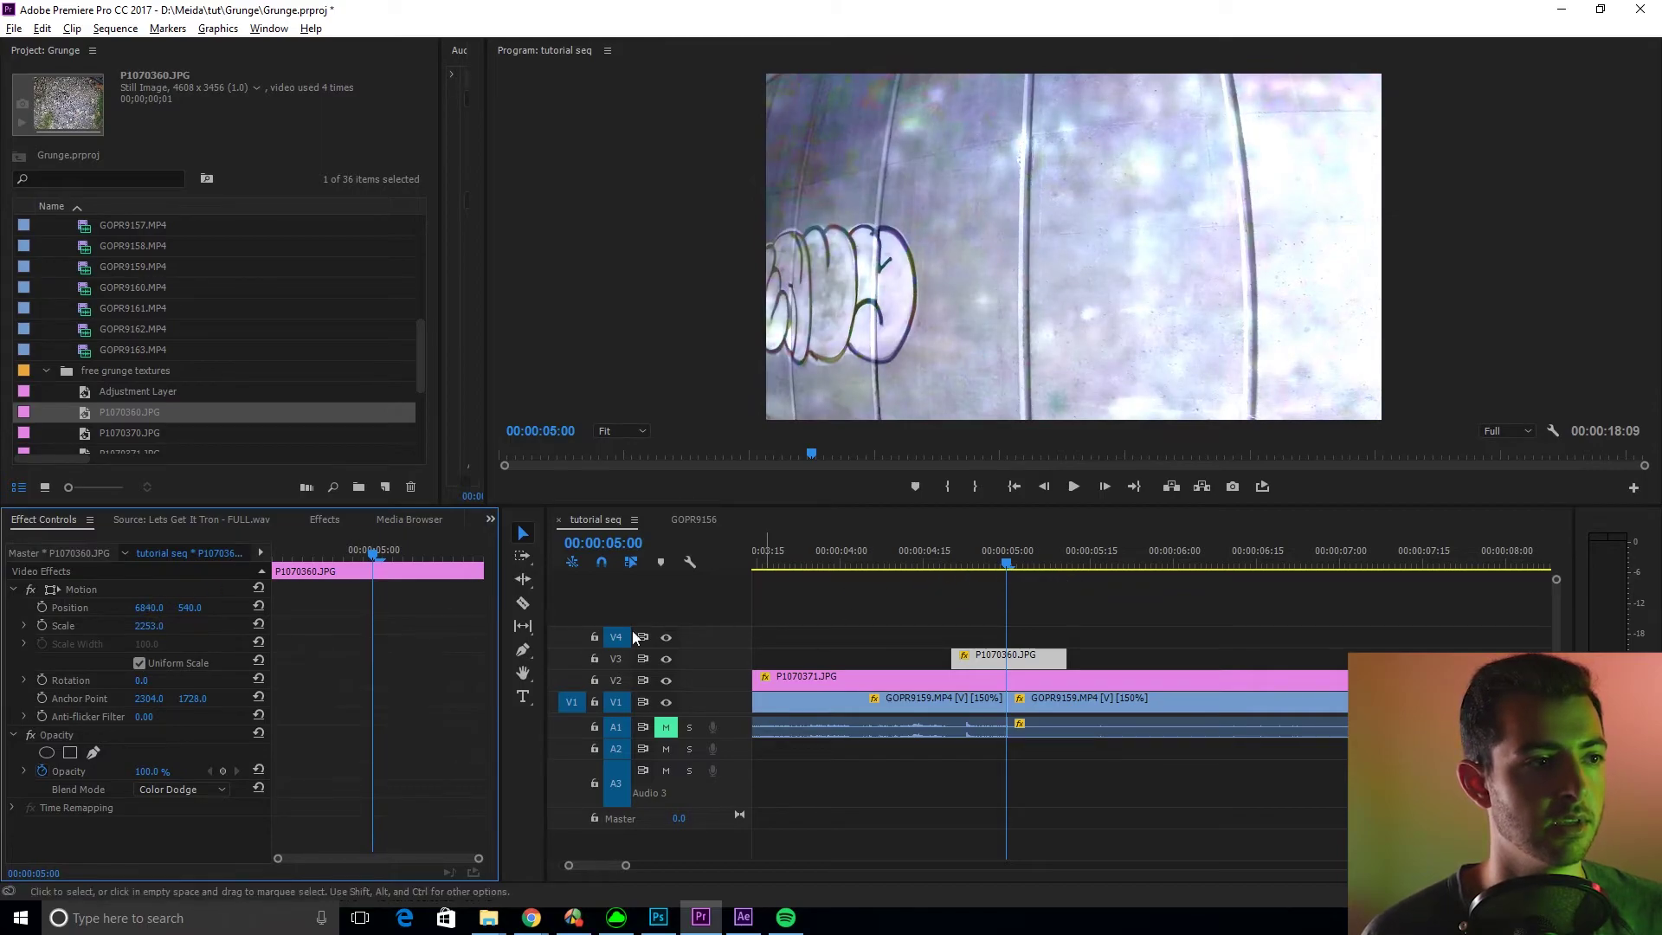
# Keyframe the P1070360.JPG overlay's opacity at 0% at 00:00:04:20, 100% at 00:00:05:00 and 0% at 00:00:05:07
pyautogui.click(227, 769)
pyautogui.moveTo(377, 557); pyautogui.dragTo(258, 547)
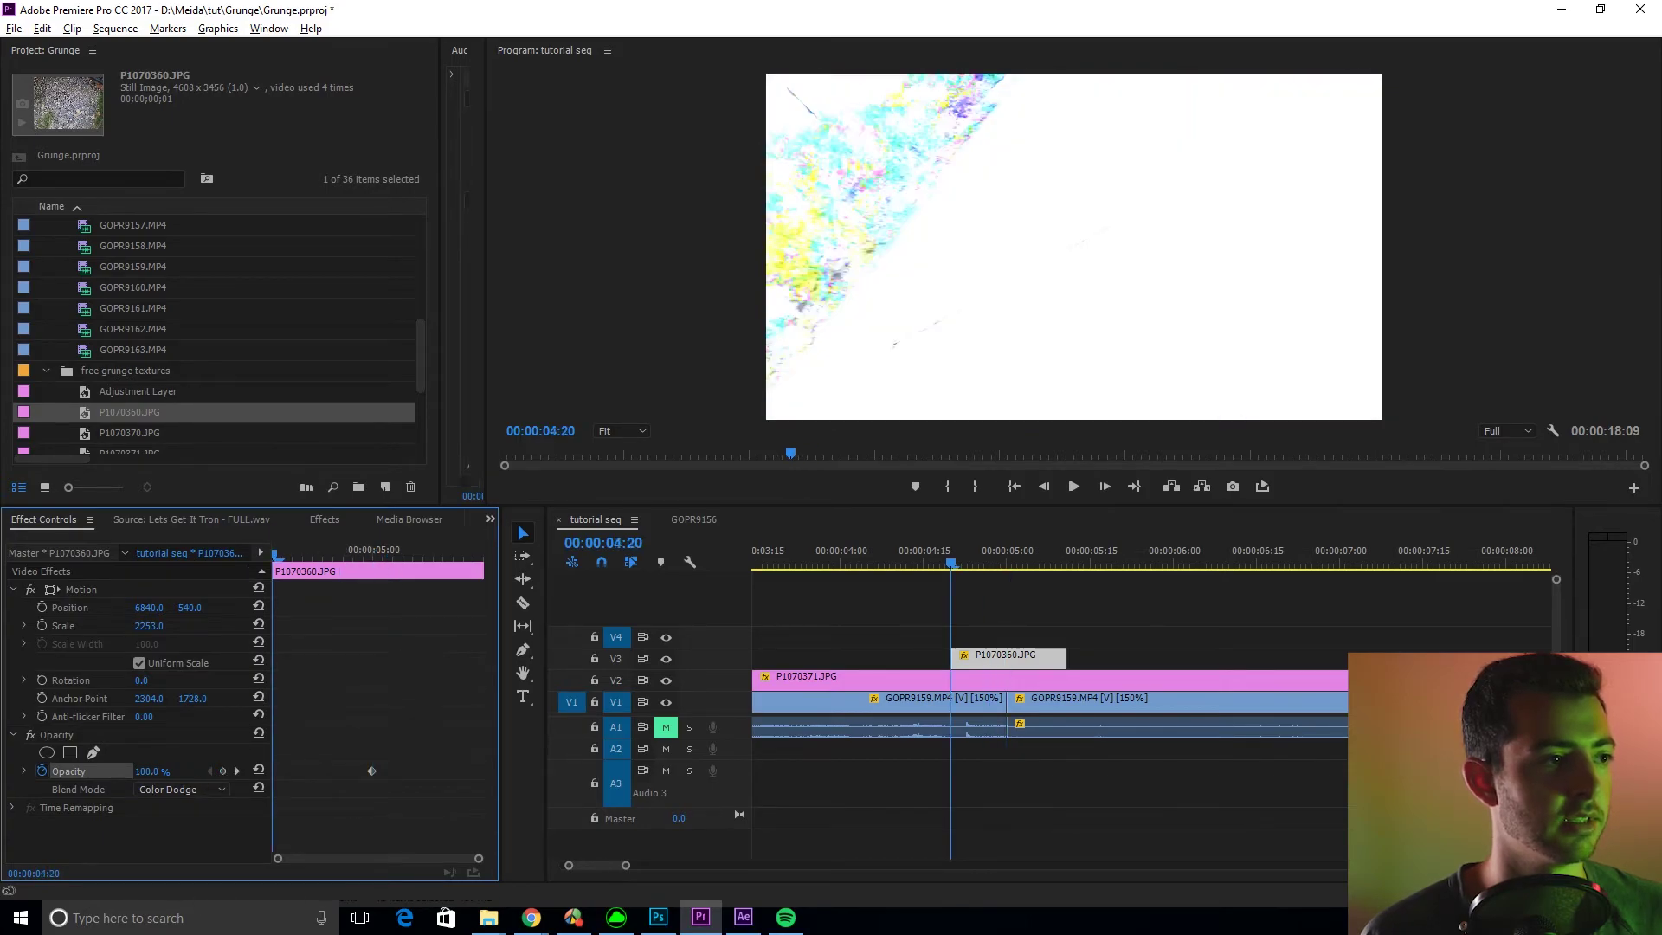
pyautogui.moveTo(151, 770); pyautogui.dragTo(65, 770)
pyautogui.moveTo(373, 551); pyautogui.dragTo(443, 559)
pyautogui.moveTo(141, 772); pyautogui.dragTo(86, 773)
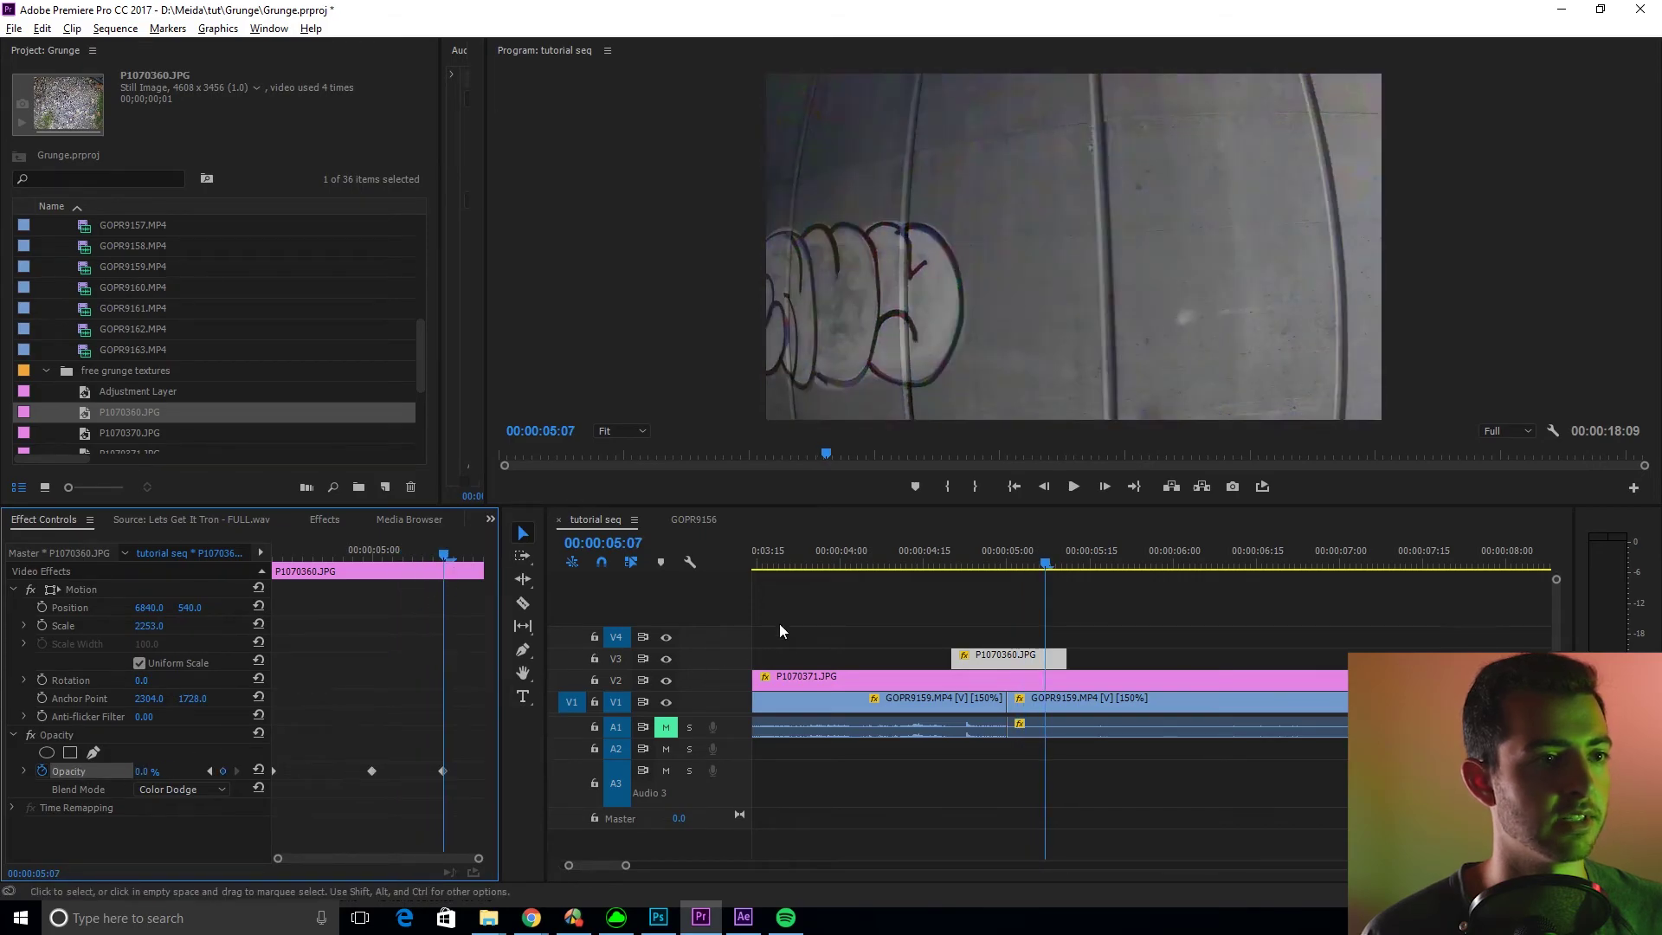
# Play the Color Dodge texture fade over the cut and step through it frame by frame
pyautogui.click(902, 545)
pyautogui.press('space')
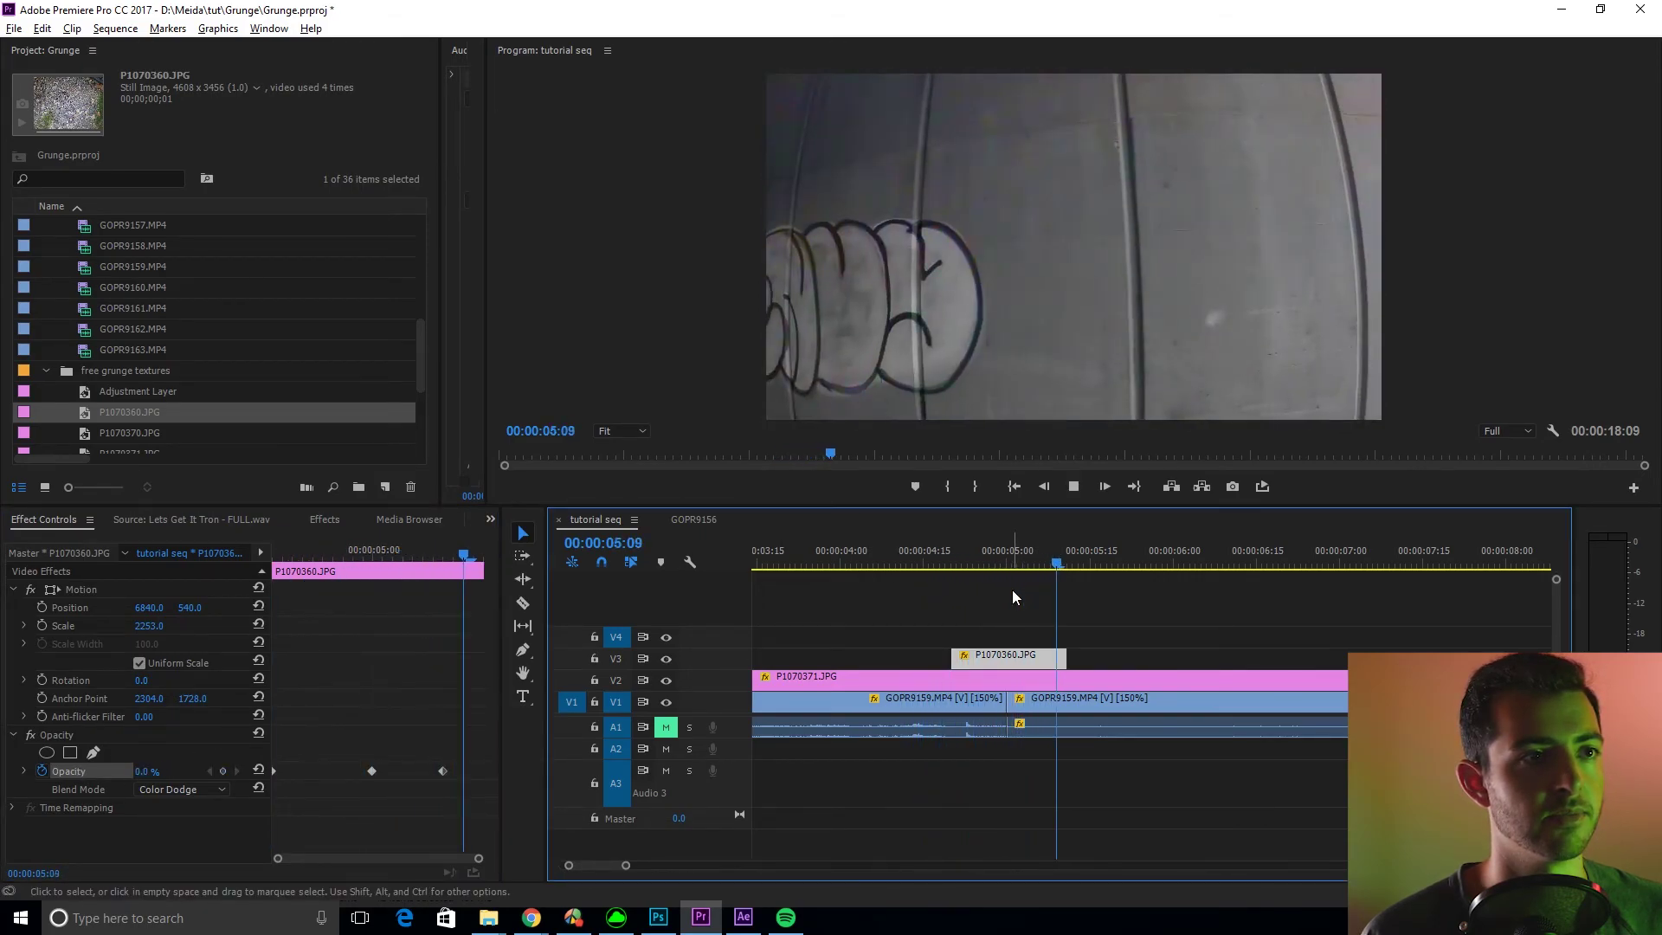
pyautogui.click(924, 544)
pyautogui.moveTo(923, 543); pyautogui.dragTo(969, 536)
pyautogui.press('Right')
pyautogui.press('Right')
pyautogui.press('Right')
pyautogui.press('Right')
pyautogui.press('Right')
pyautogui.press('Right')
pyautogui.press('Right')
pyautogui.press('Right')
pyautogui.press('Right')
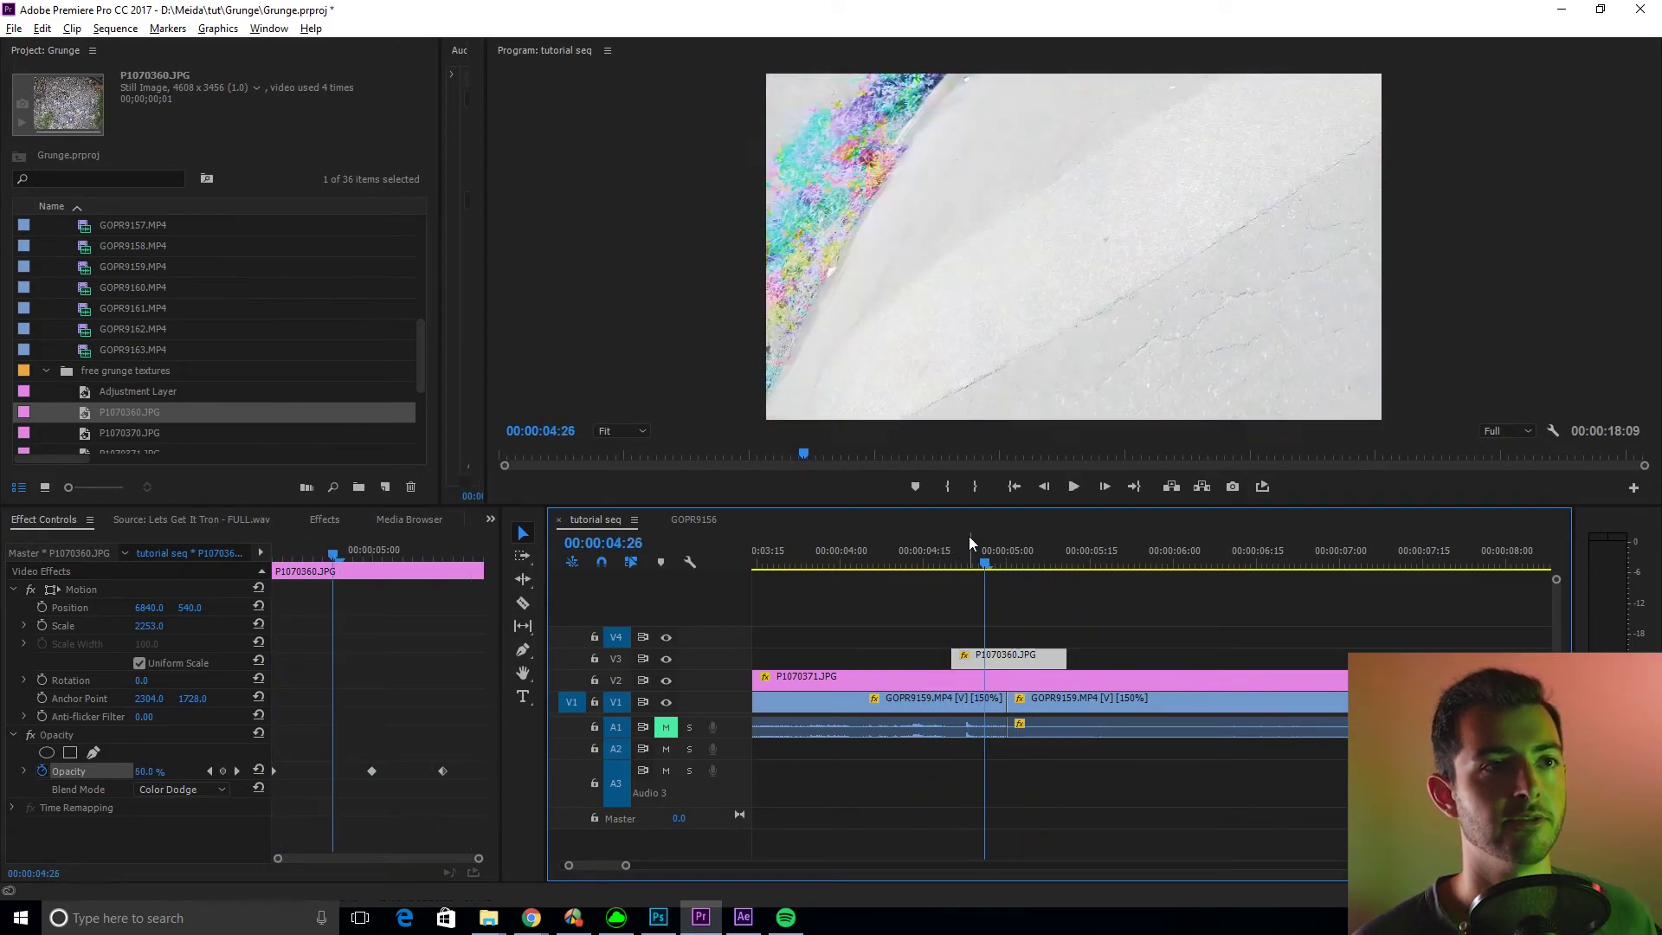
pyautogui.press('Right')
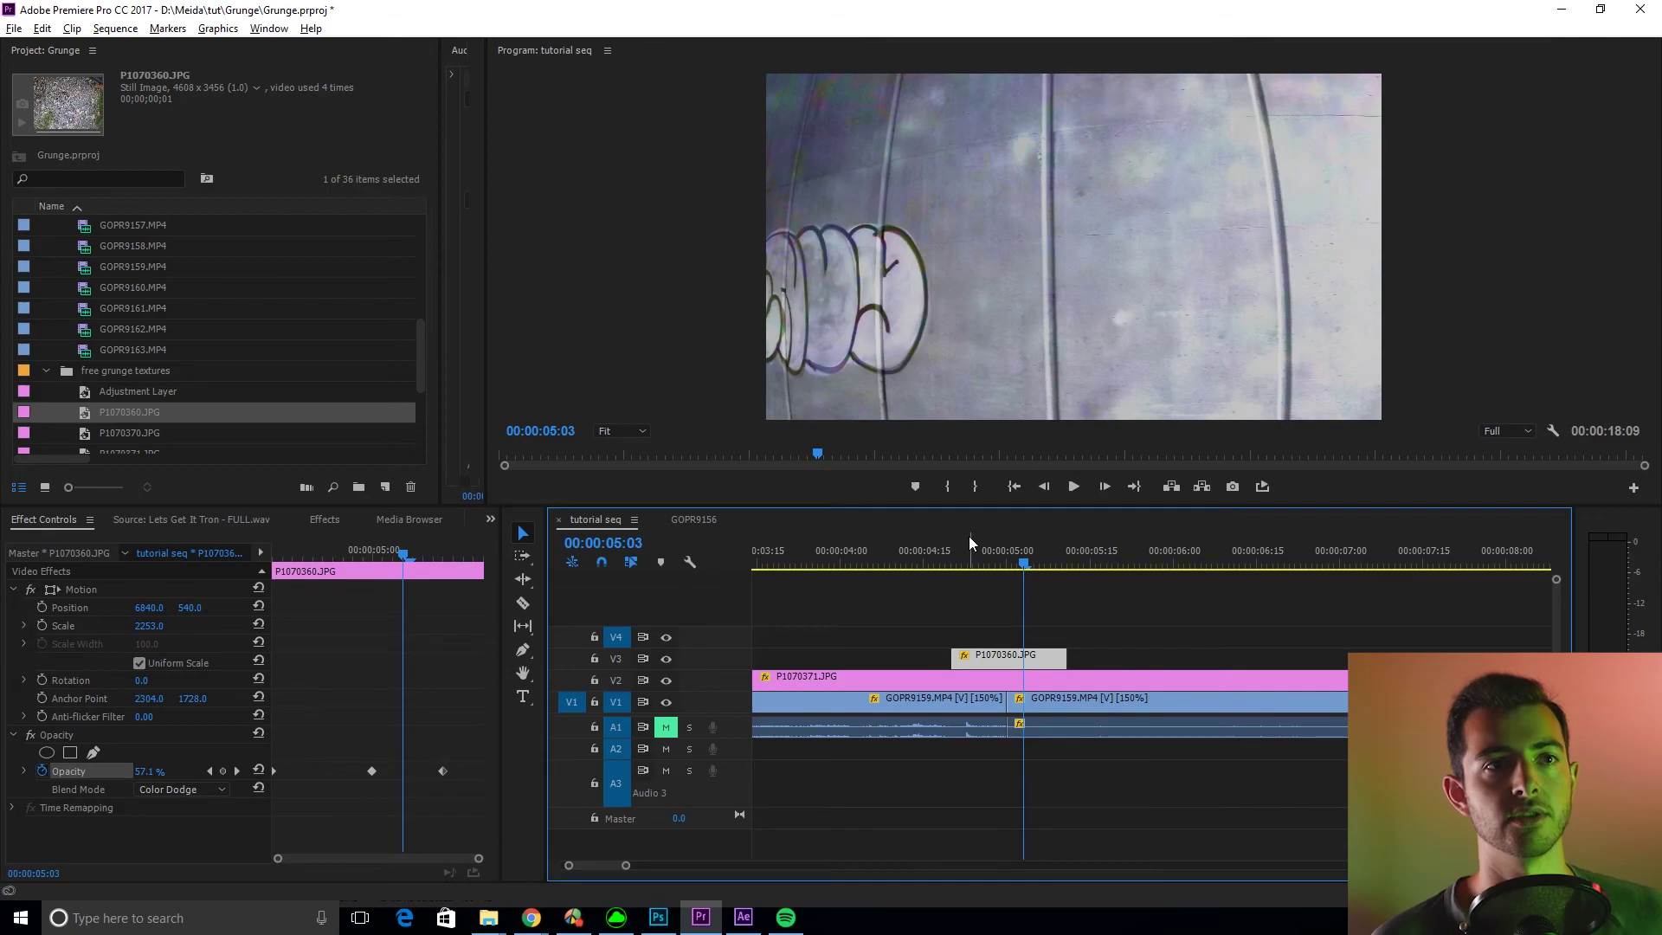